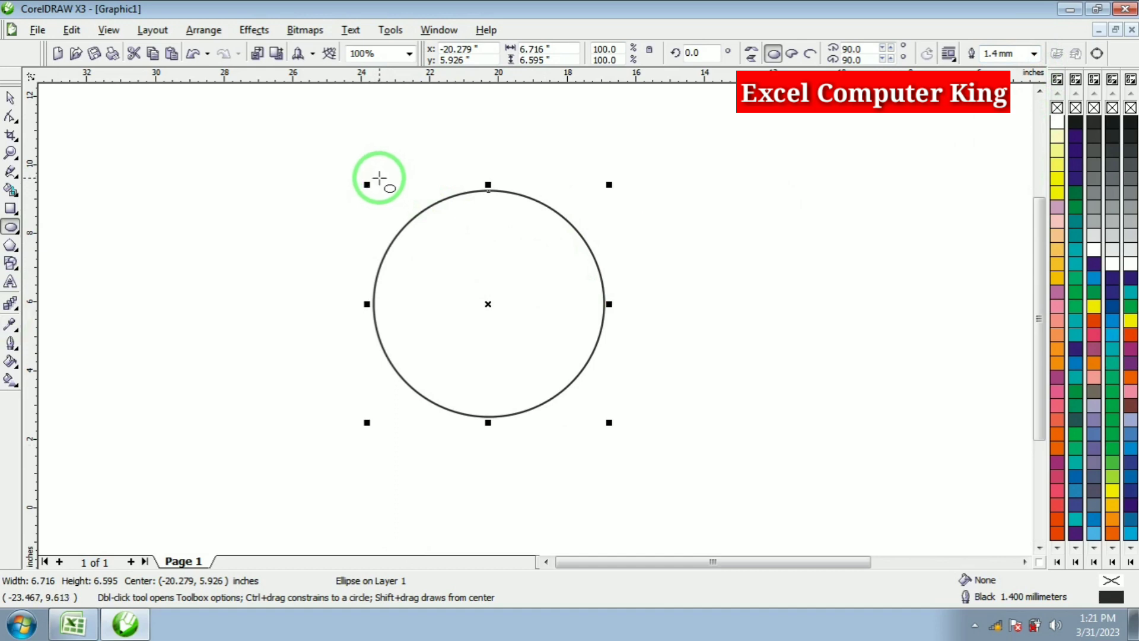
Draw an ear ellipse about 1.39 by 1.48 inches over the circle's upper-left edge and set its outline to 1.4 mm.
drag(379, 178, 426, 228)
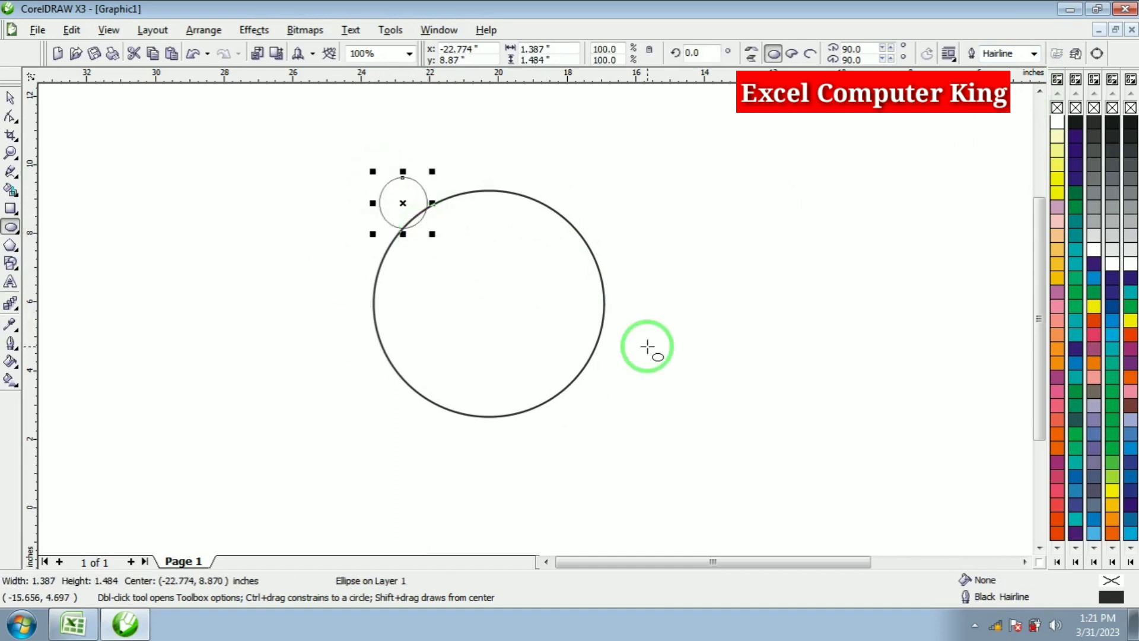
click(1035, 53)
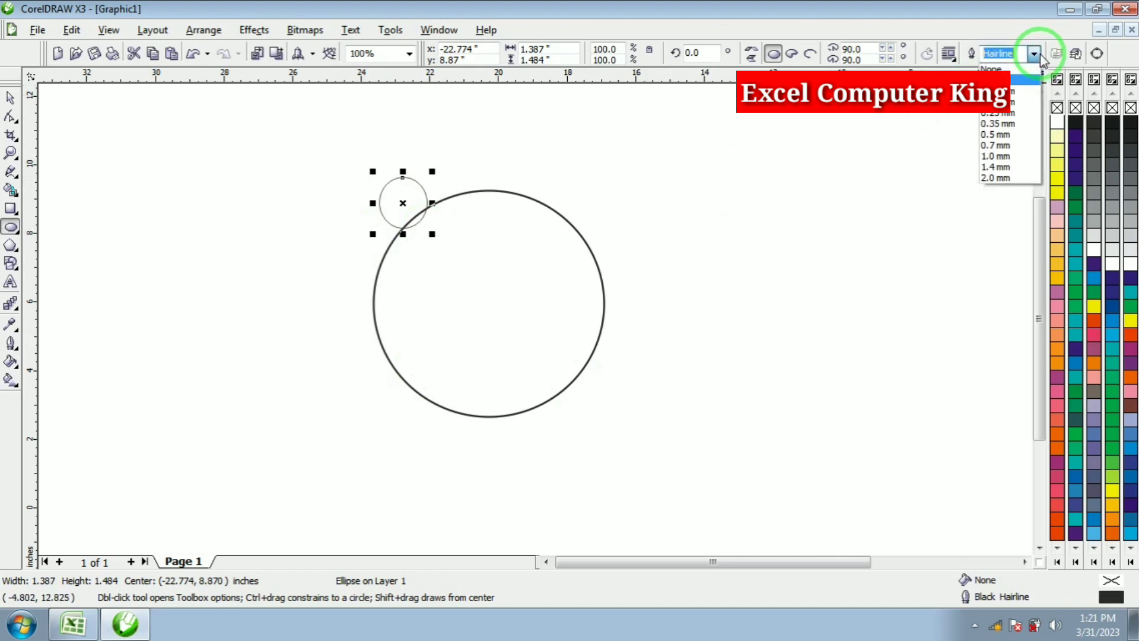
click(1003, 172)
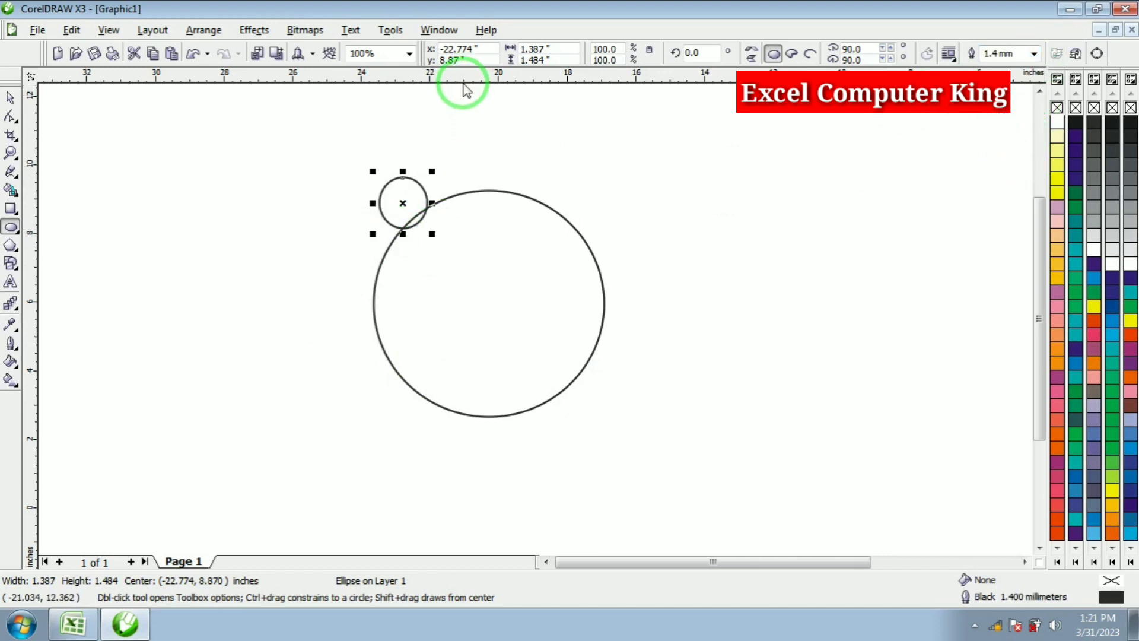
Place a horizontal guideline at about 9.64 inches along the ear's top edge and copy the ear to the circle's upper-right edge.
drag(462, 82, 472, 176)
click(11, 97)
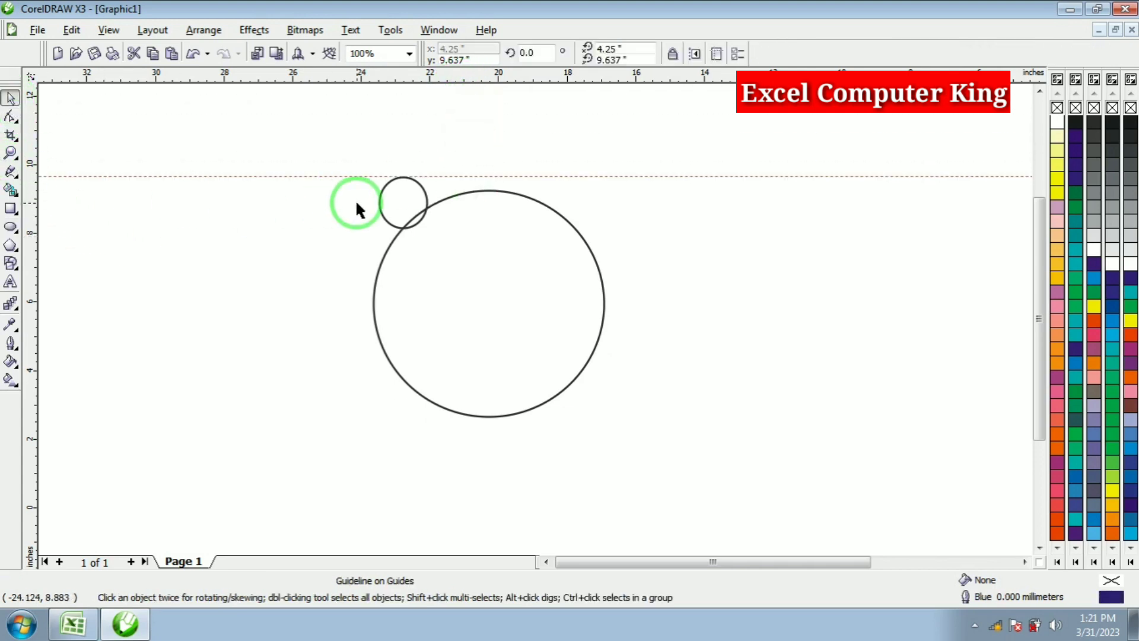
drag(450, 245, 449, 246)
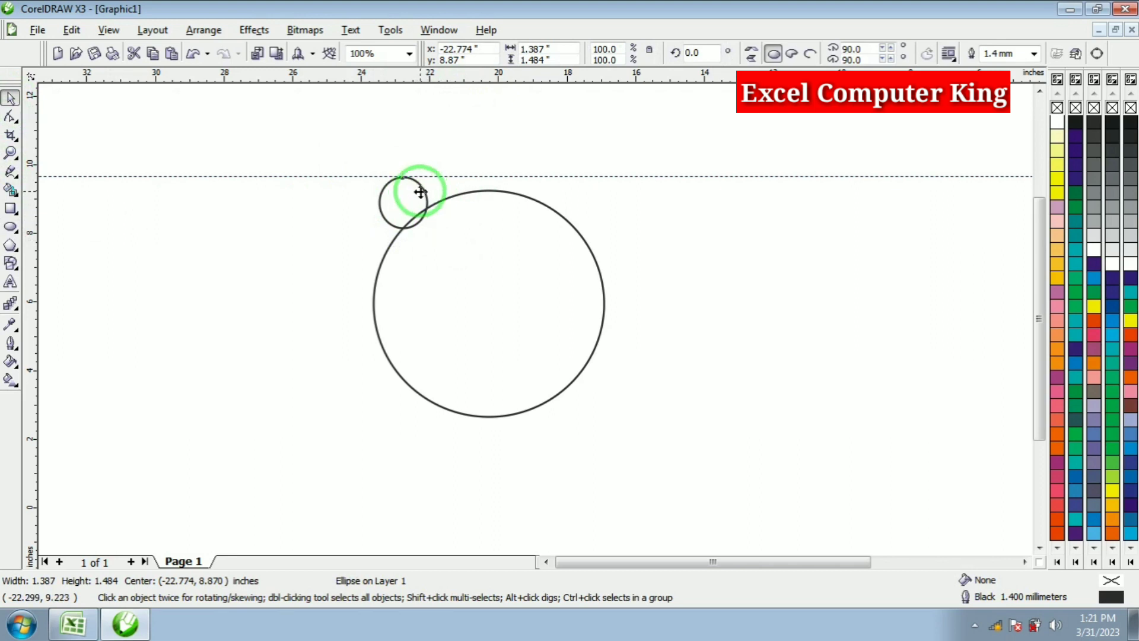
drag(420, 191, 581, 190)
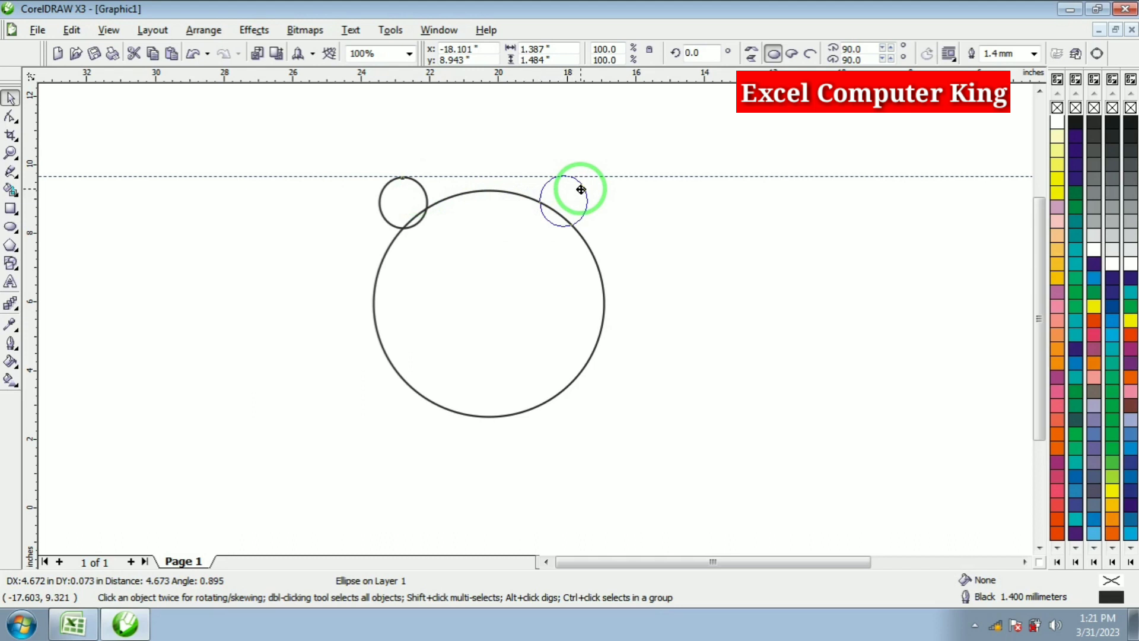
drag(580, 190, 581, 189)
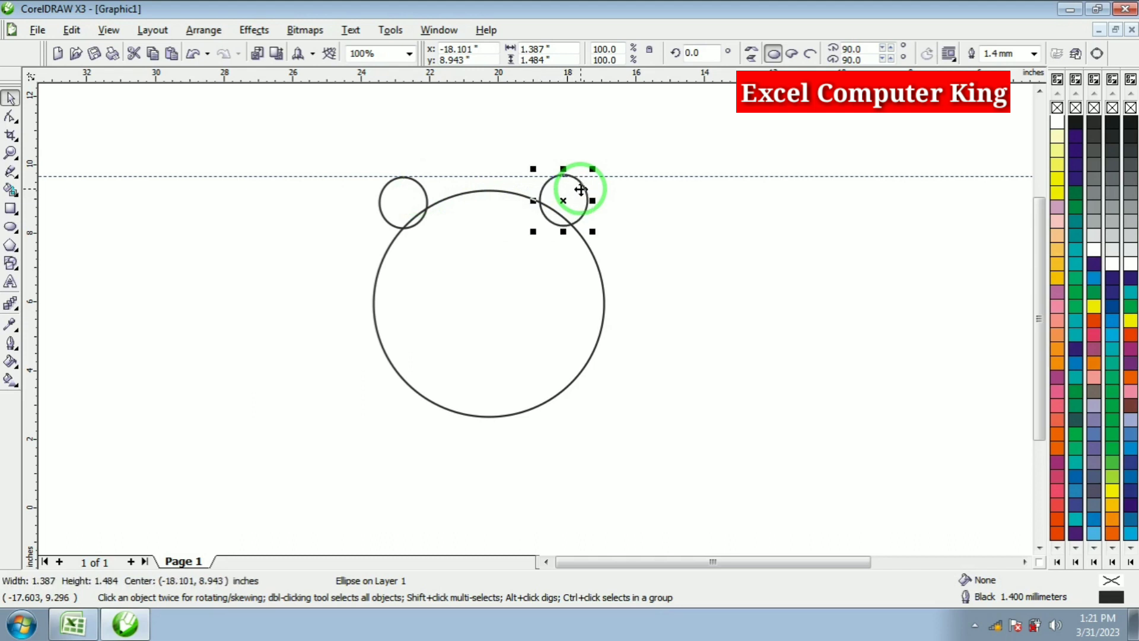
Nudge the right ear into balance with the left one, at about x -17.9 and y 8.94 inches.
click(727, 335)
click(582, 214)
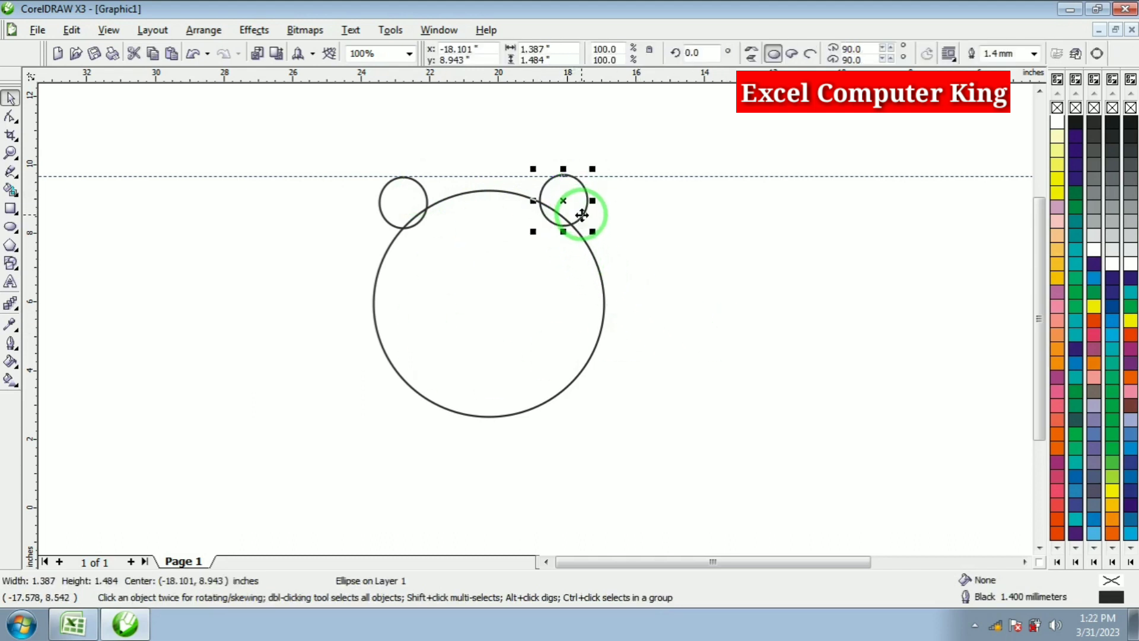
key(Down)
key(Right)
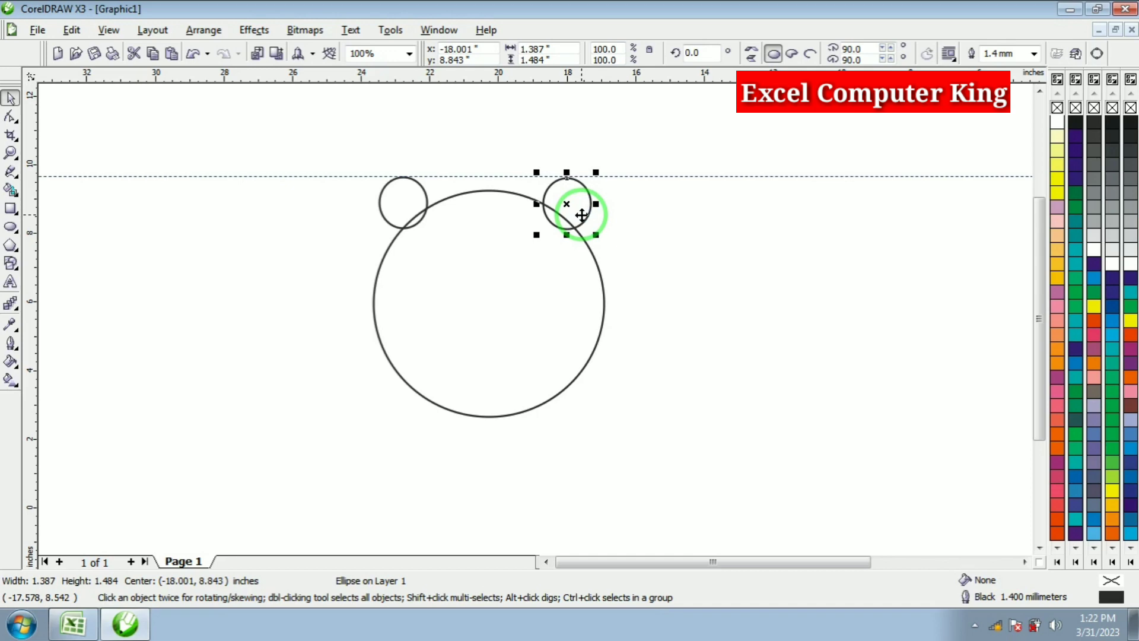
key(Up)
key(Left)
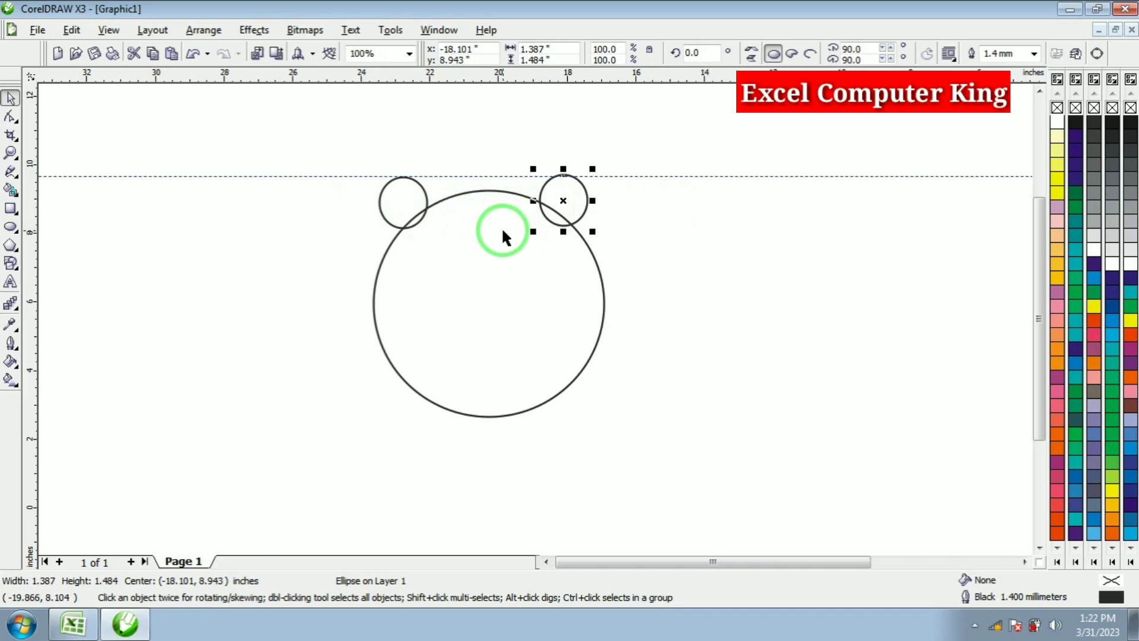
key(Right)
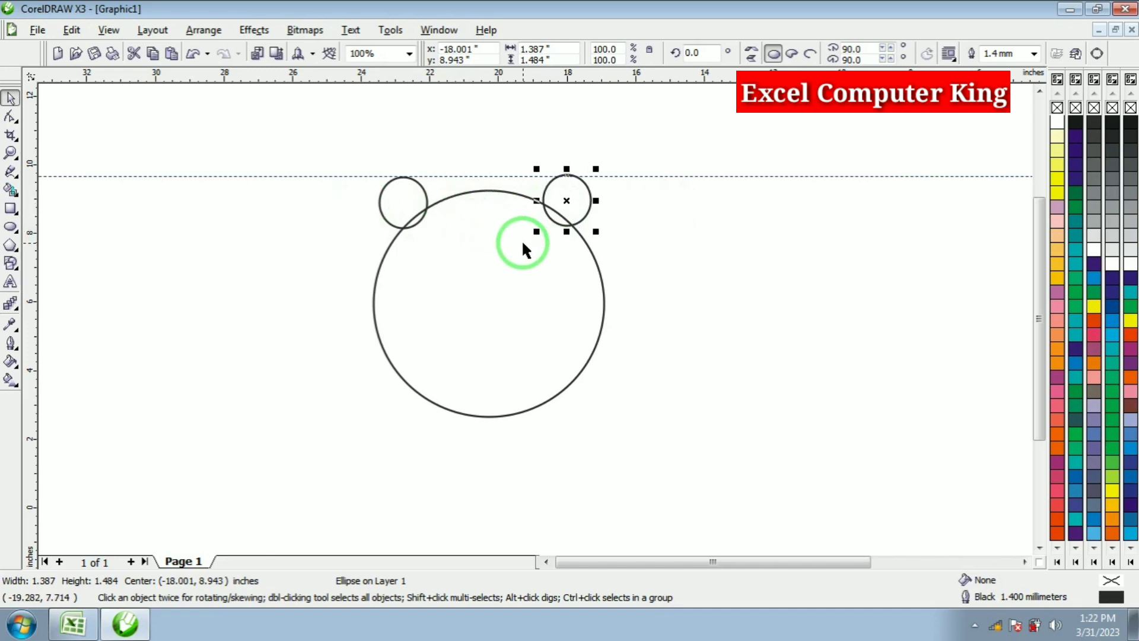
key(Down)
key(Right)
key(Right)
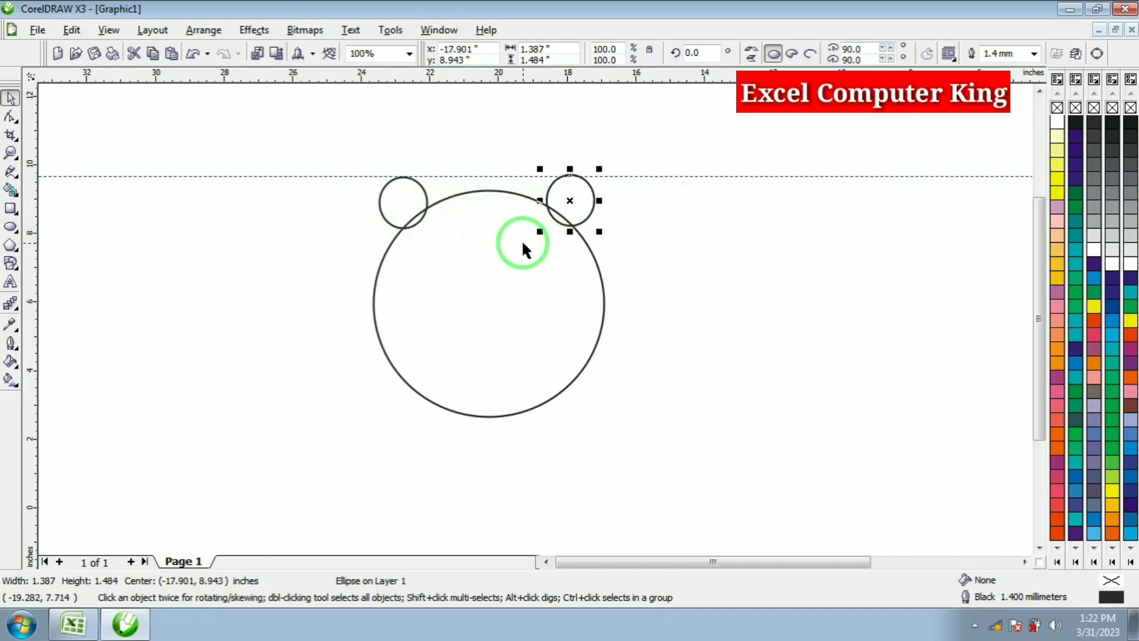
key(Up)
key(Down)
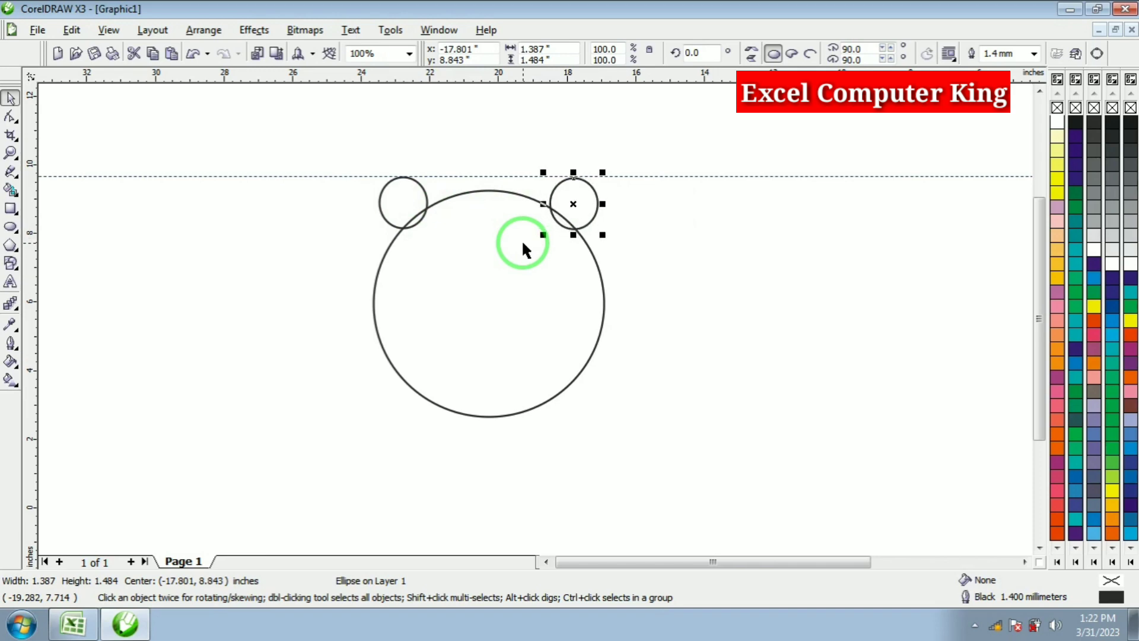
key(Left)
key(Up)
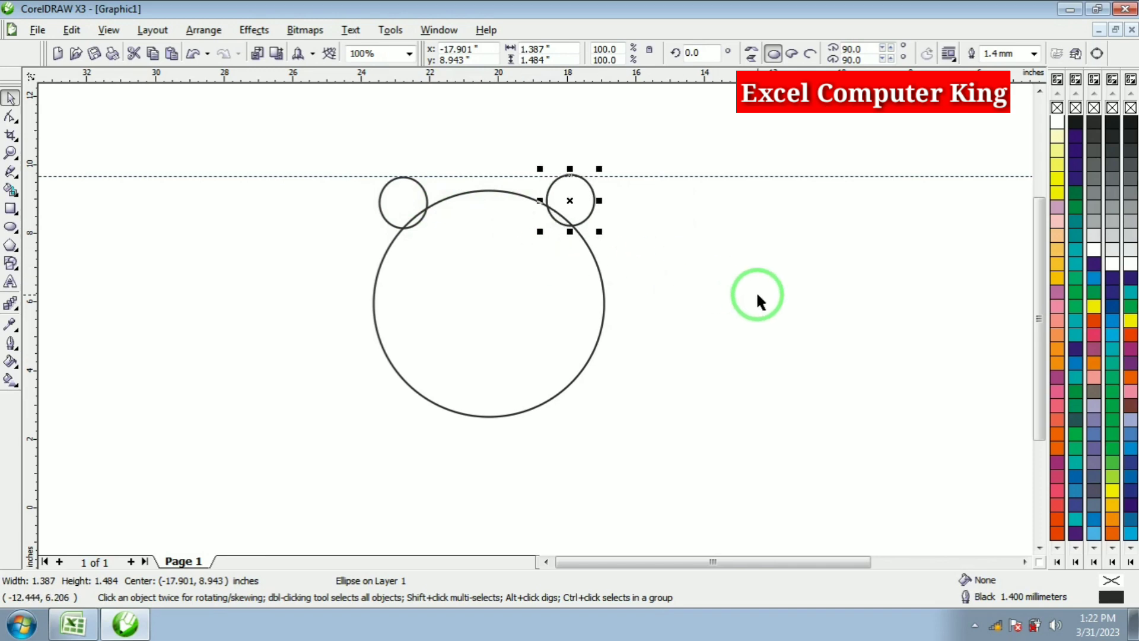
click(755, 291)
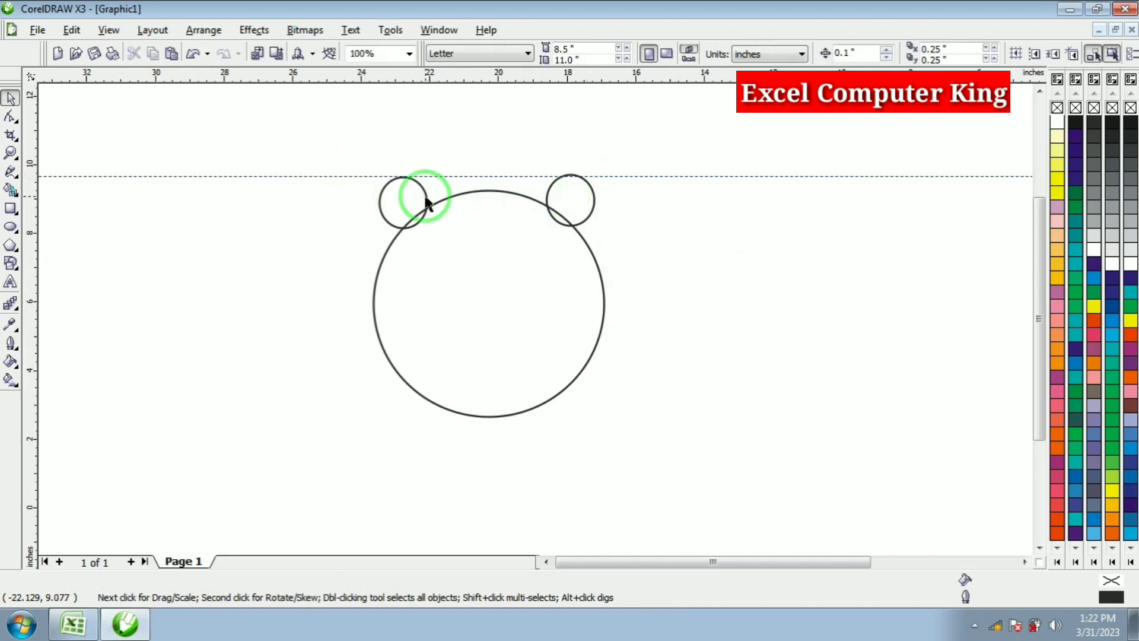
Weld the large circle and both ears into one head outline and move the guideline above it to about 11.58 inches.
drag(288, 133, 757, 481)
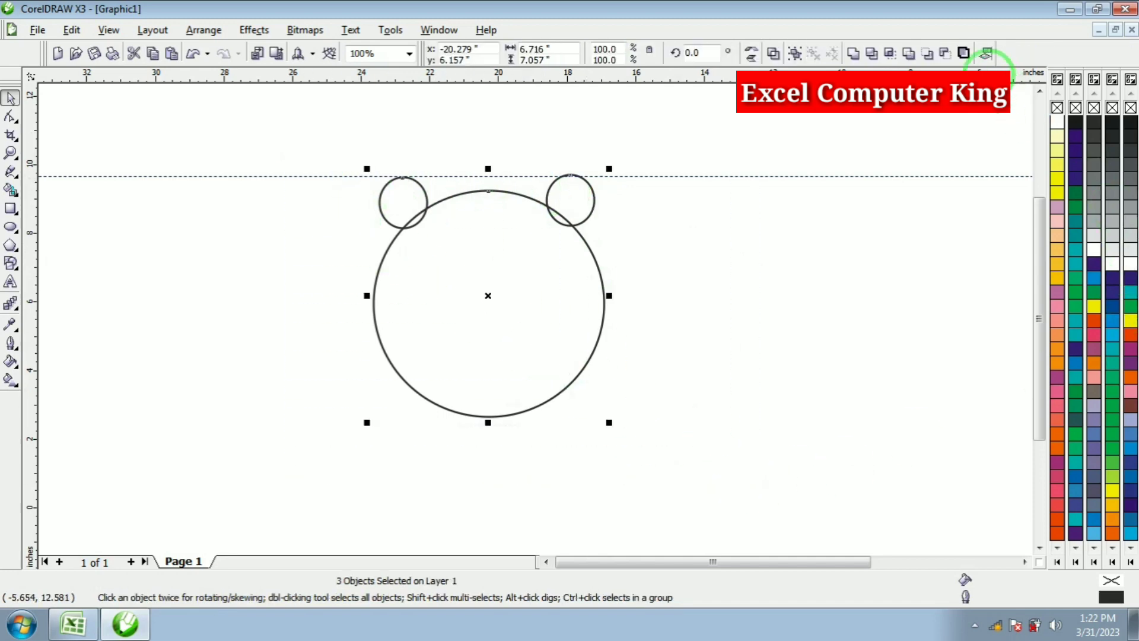
click(853, 54)
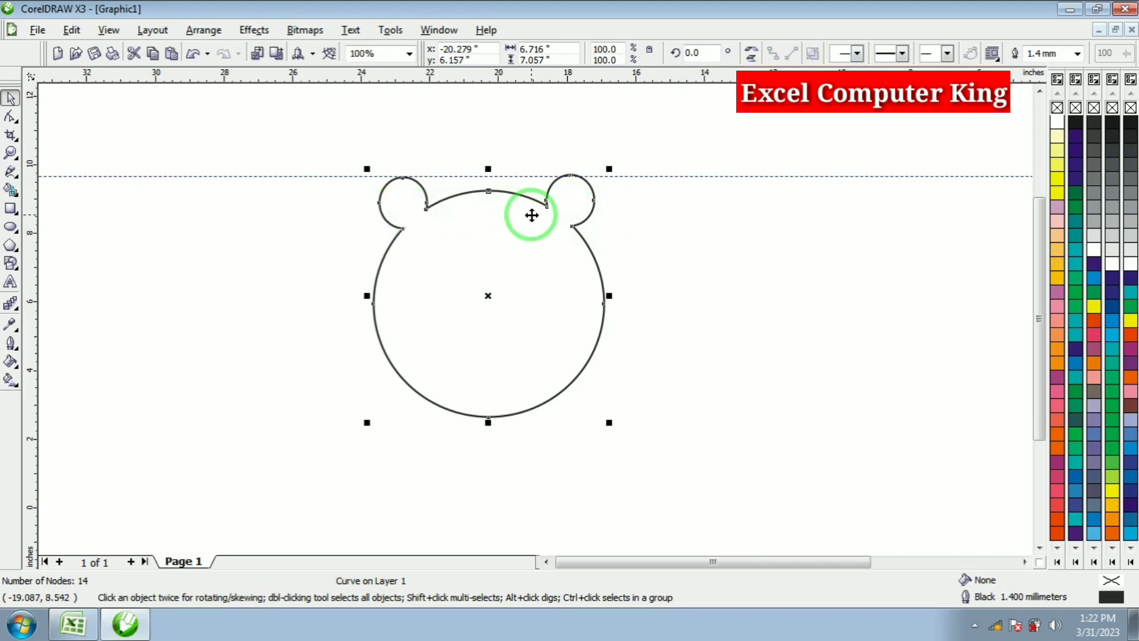
drag(665, 178, 646, 109)
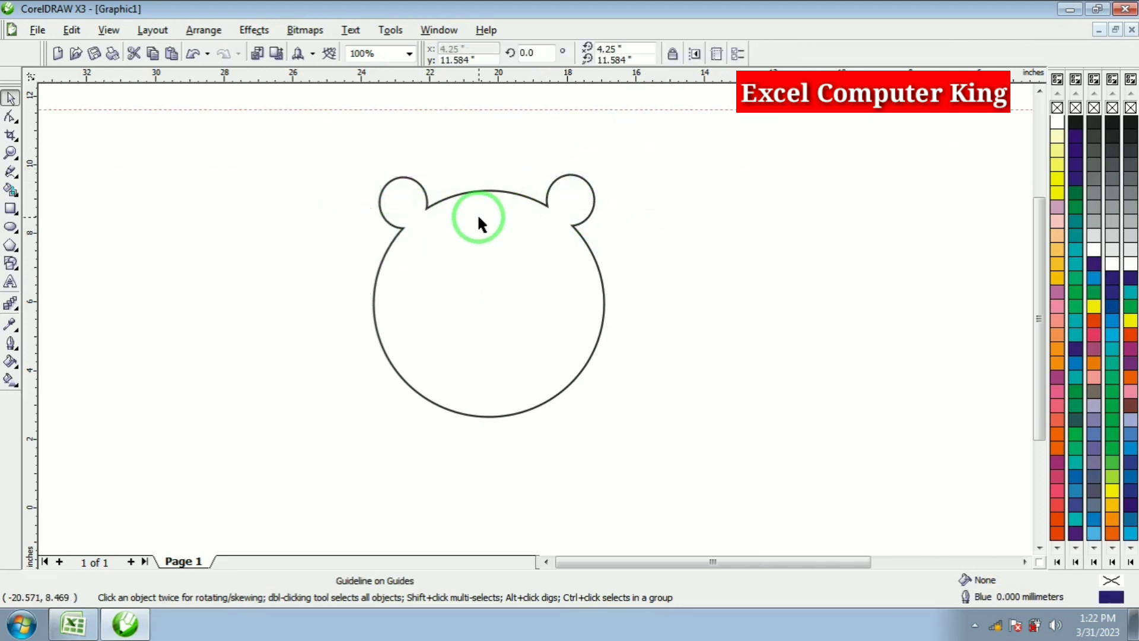
Fill the head shape with black, then place a copy slightly down and to the left and fill it with yellow.
click(516, 193)
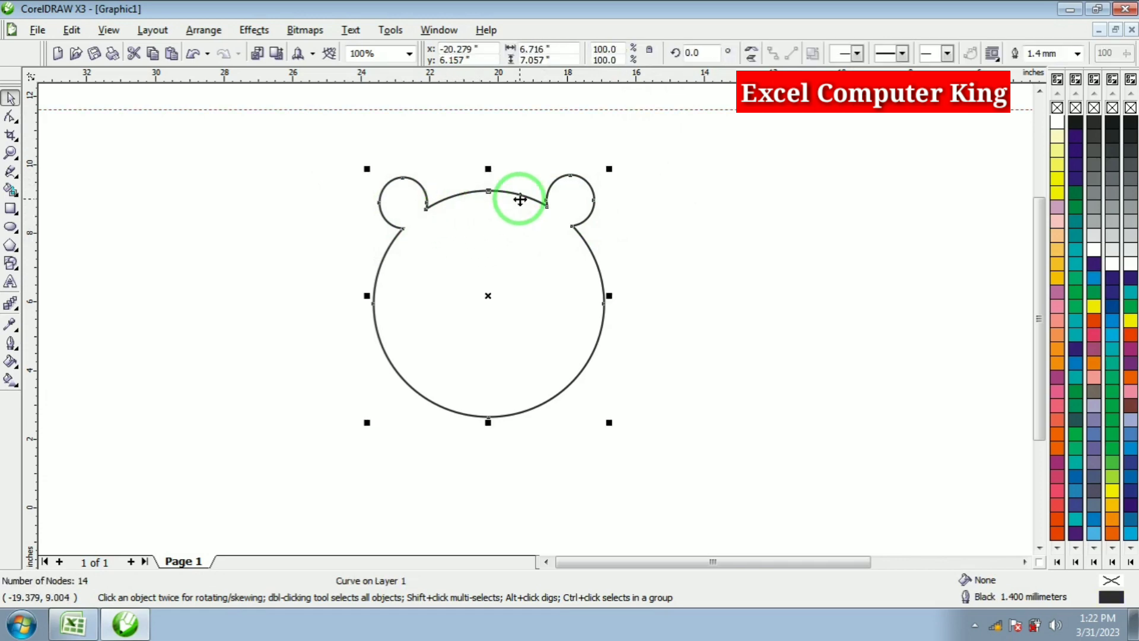
click(1077, 124)
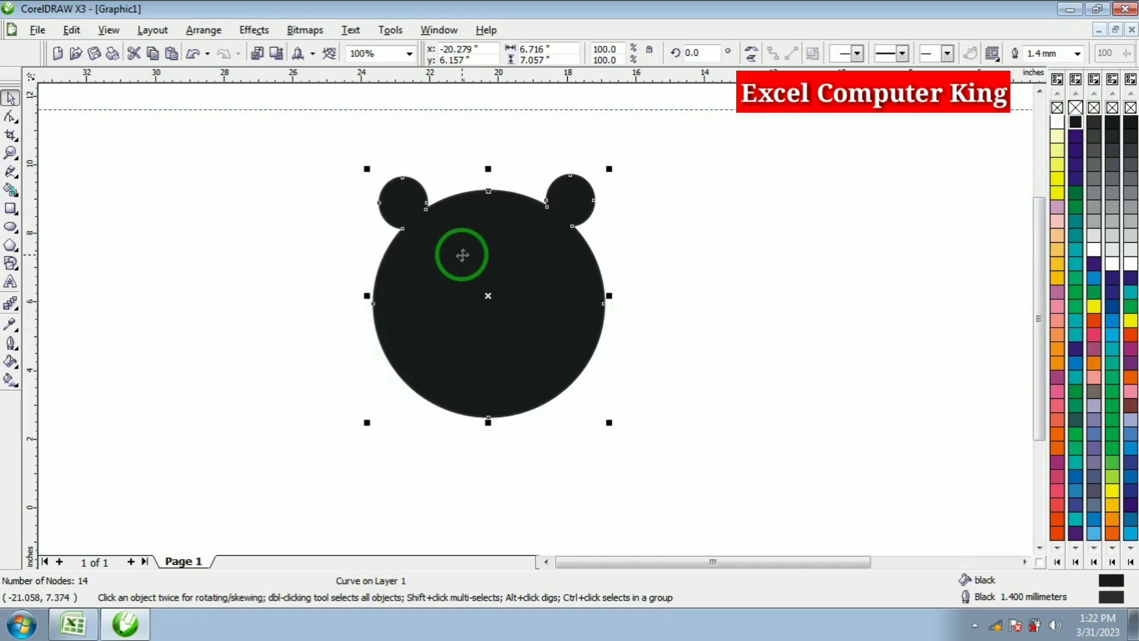
drag(460, 252, 458, 259)
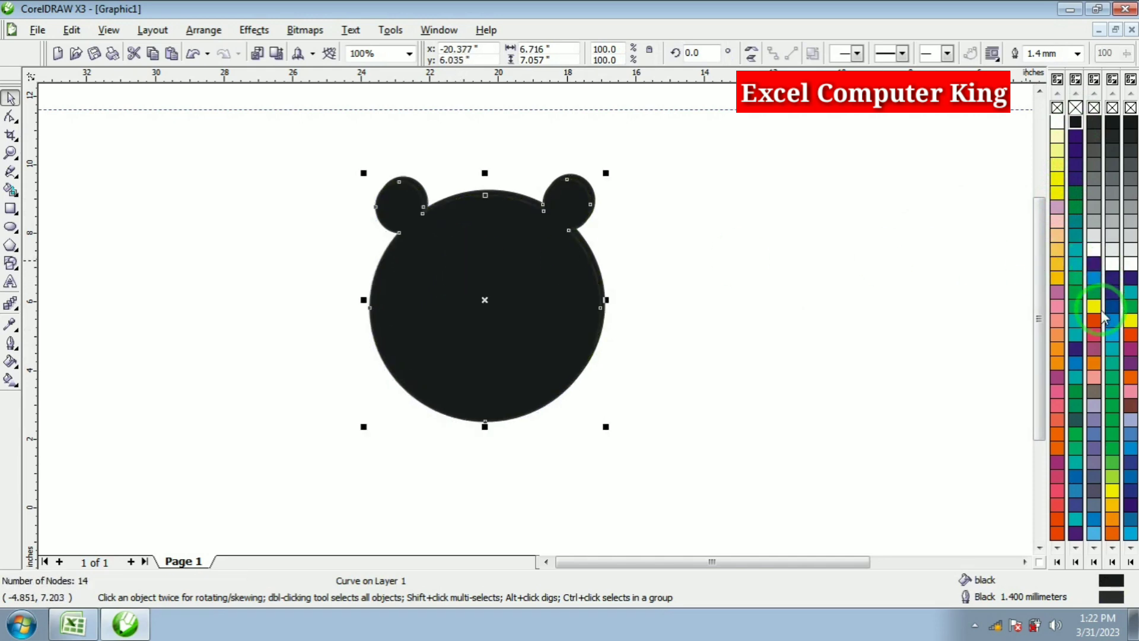
click(1132, 325)
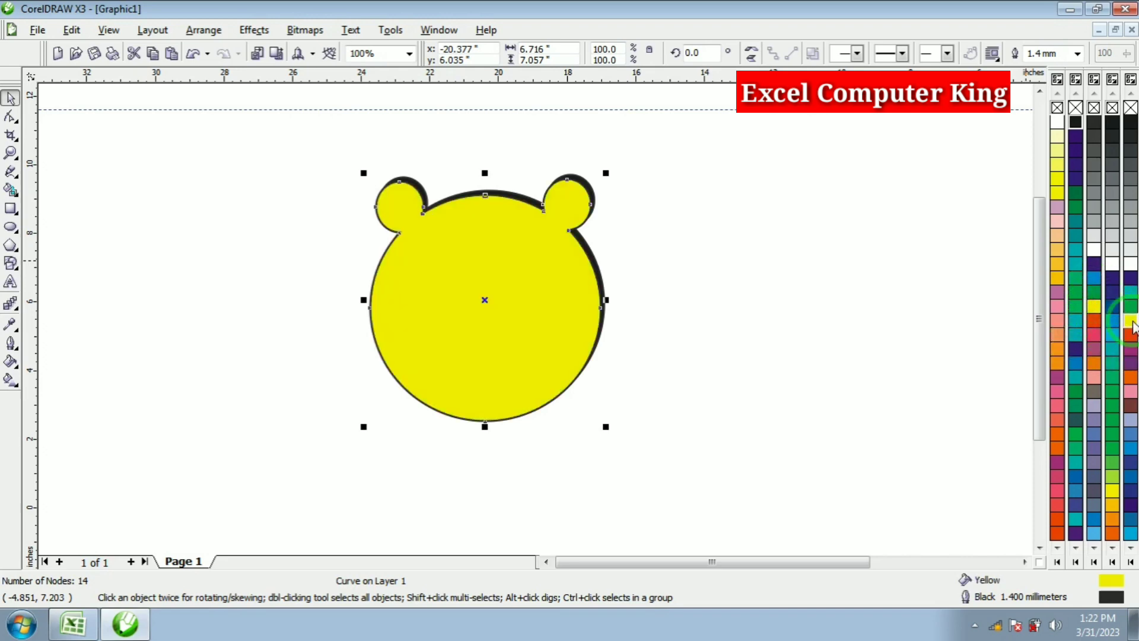
Nudge the yellow head slightly to the right, to about x -20.33 inches, over the black head.
click(692, 316)
click(453, 325)
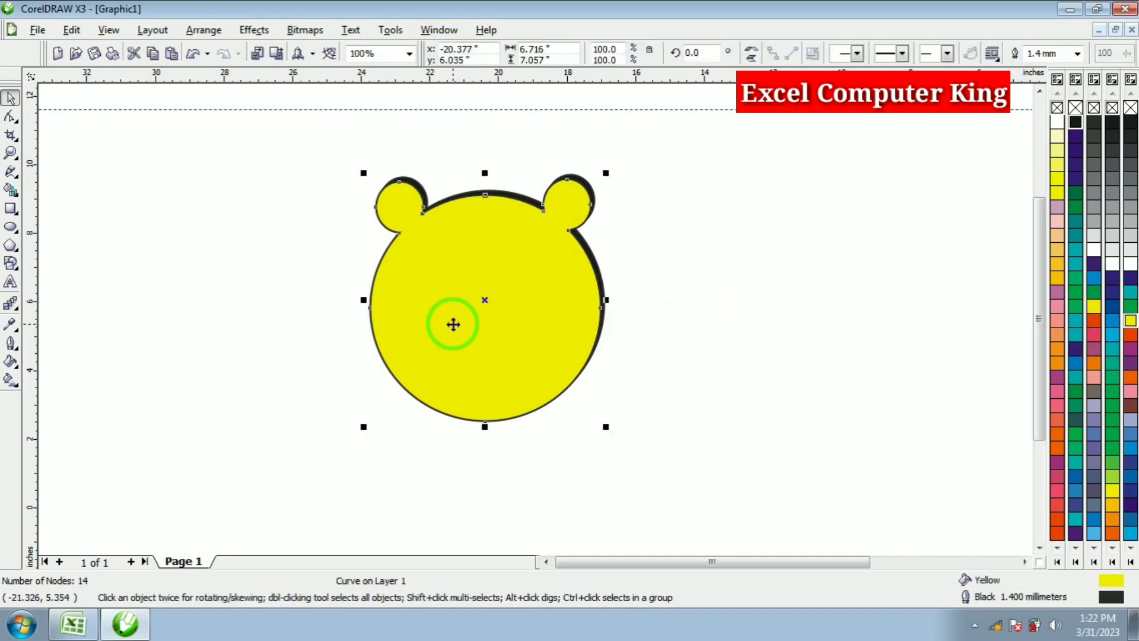
drag(453, 324, 453, 324)
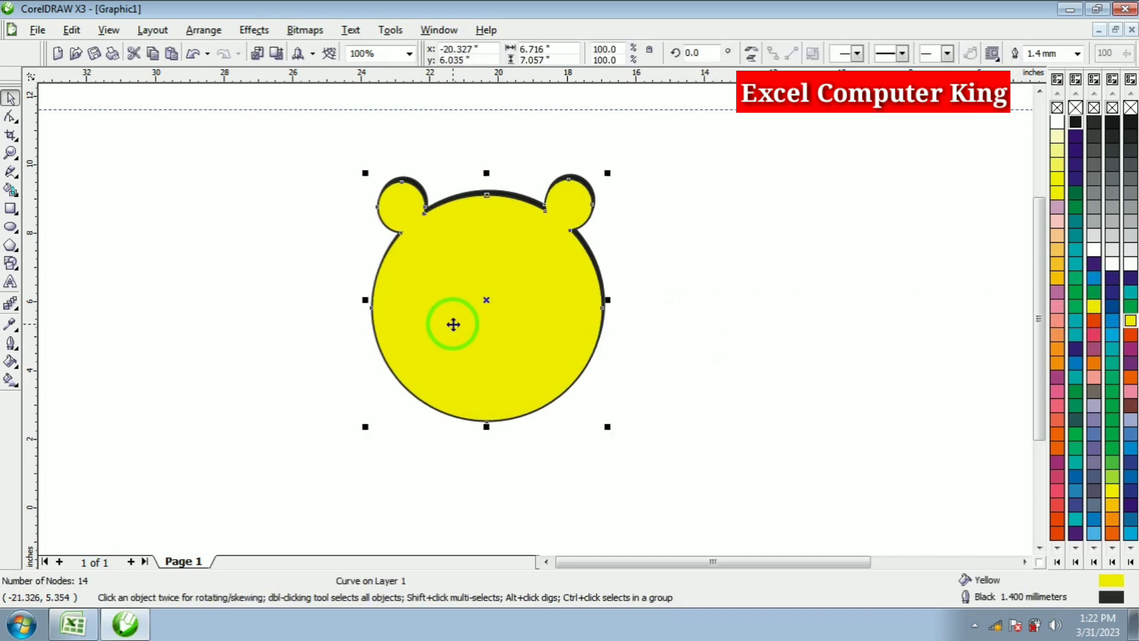
click(717, 216)
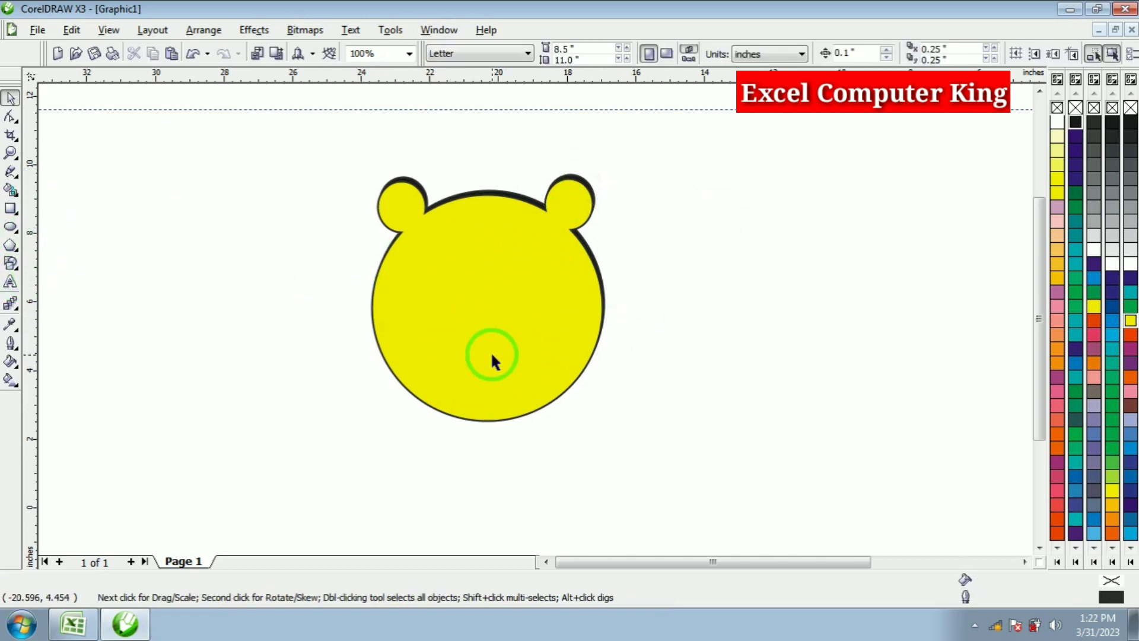
Draw a vertical ellipse about 2.68 by 3.53 inches on the face's left half, with fill and outline in pink FFCCCC.
click(12, 228)
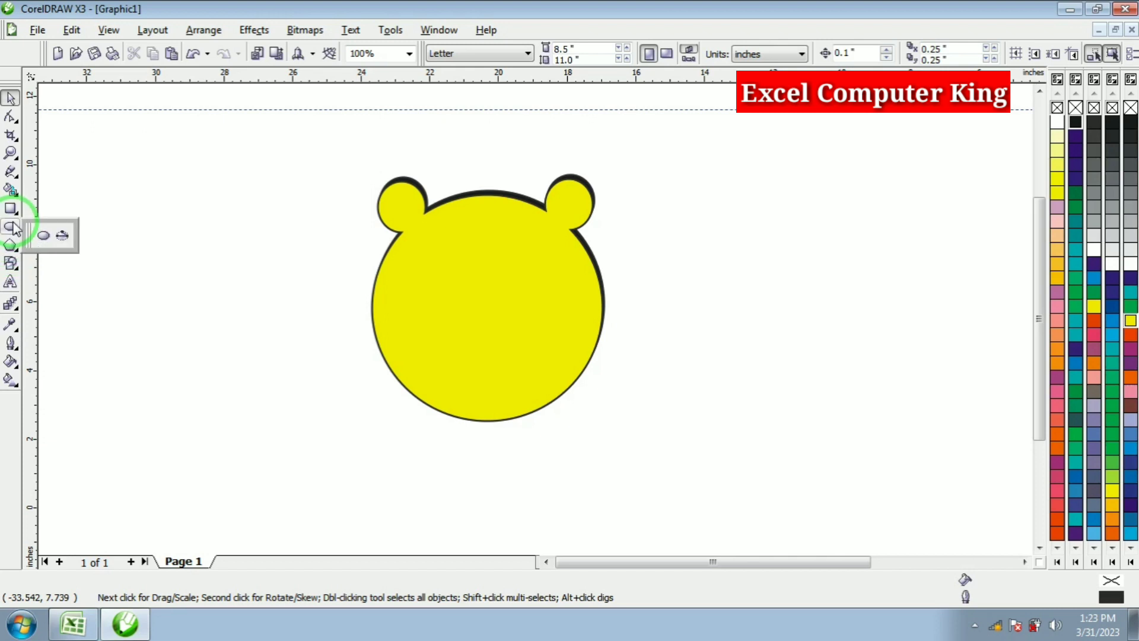
click(44, 238)
drag(411, 231, 506, 355)
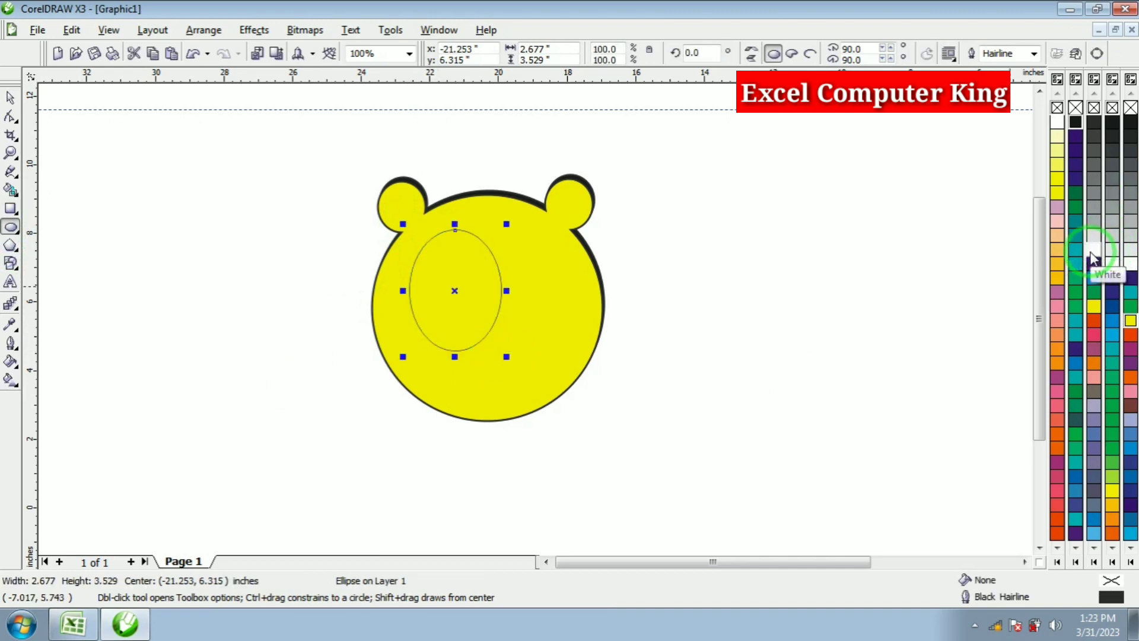
click(1114, 363)
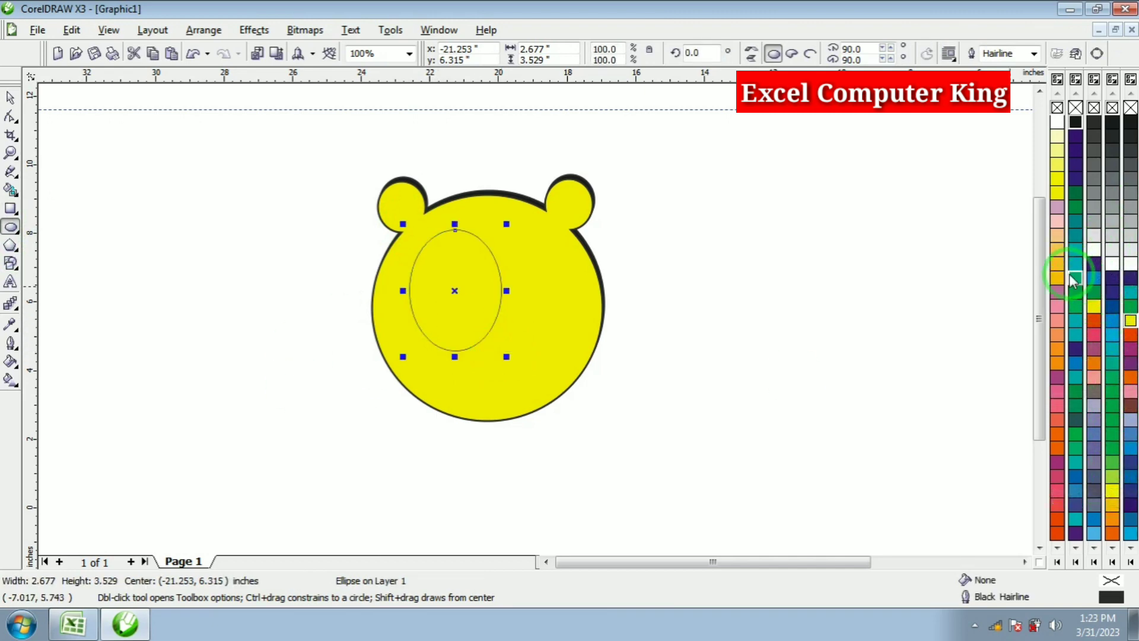
click(1057, 221)
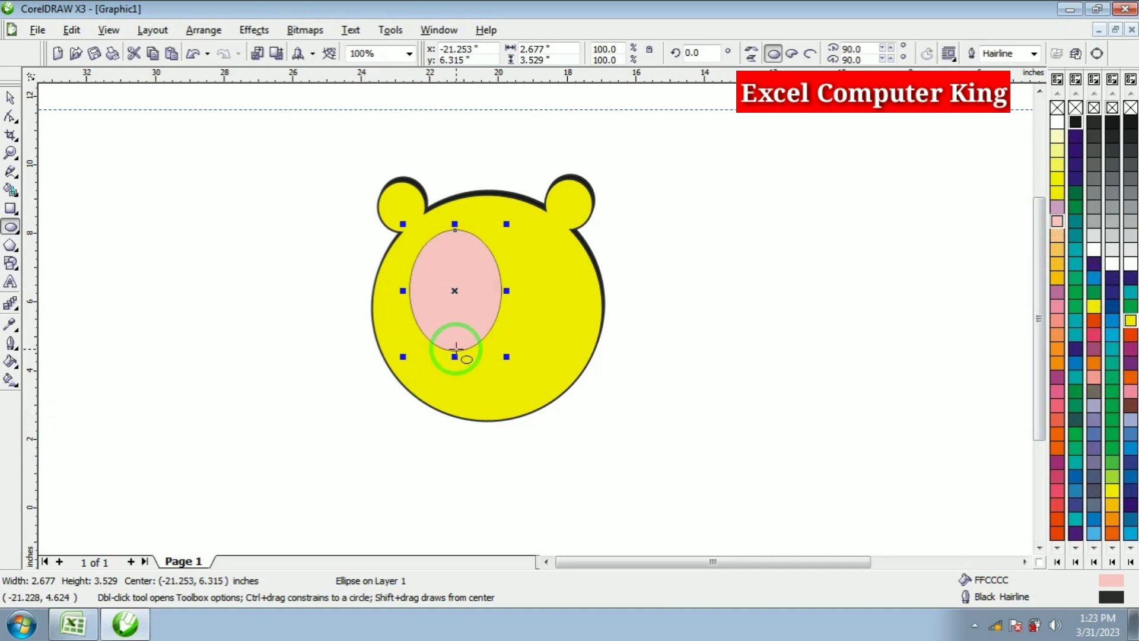
right_click(1062, 221)
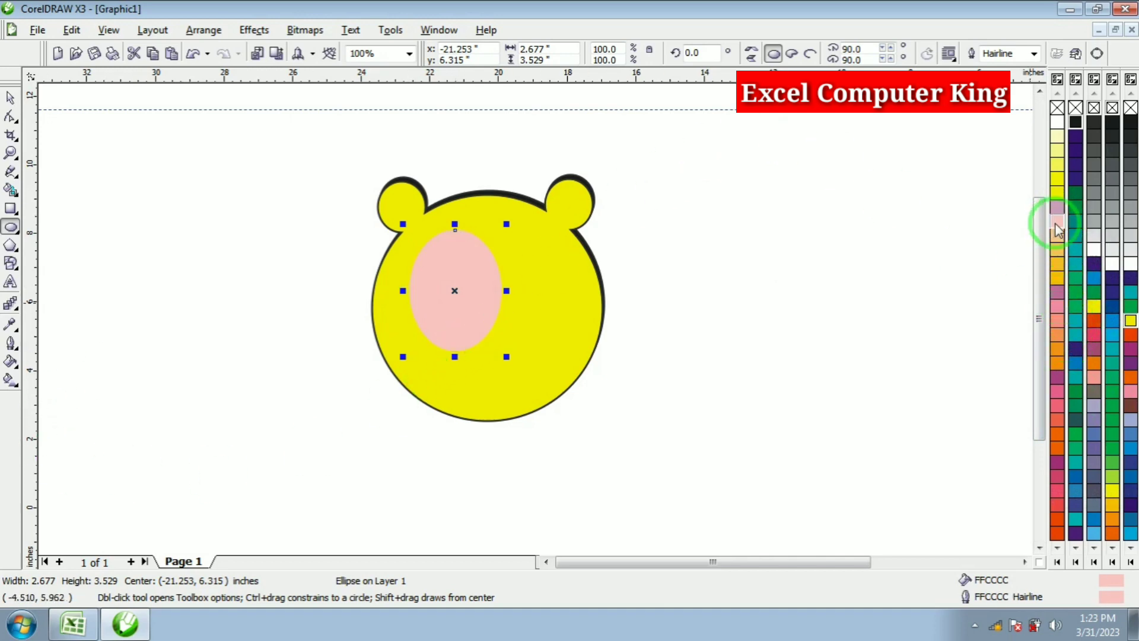
Copy the pink ellipse to the face's right half and shift both ellipses slightly up and left so they overlap in the middle.
click(10, 97)
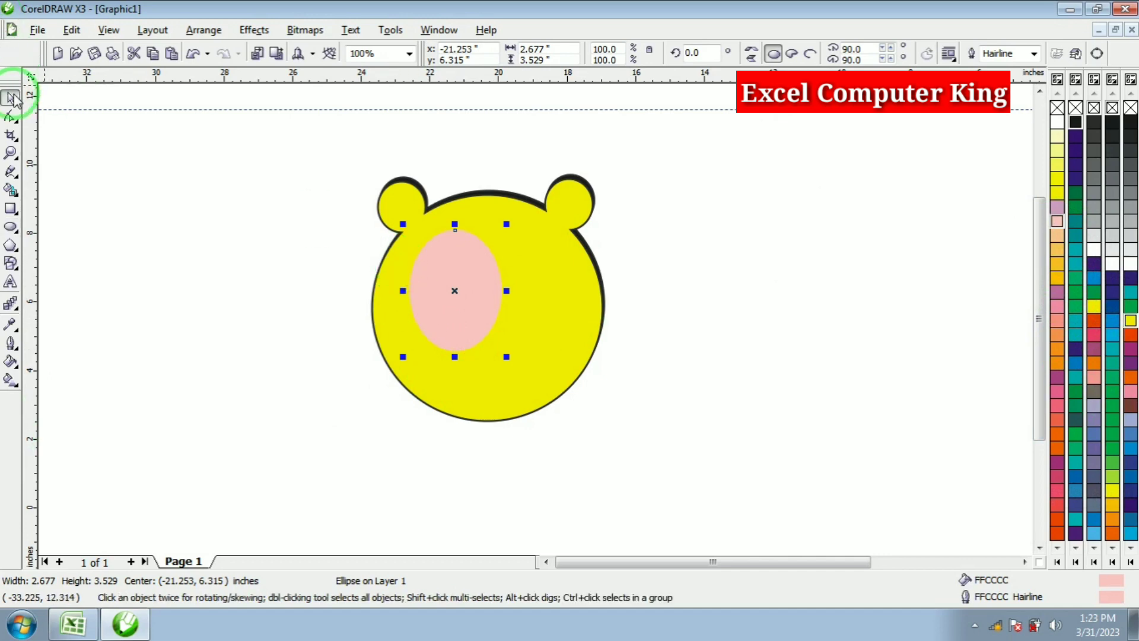
drag(468, 286, 550, 285)
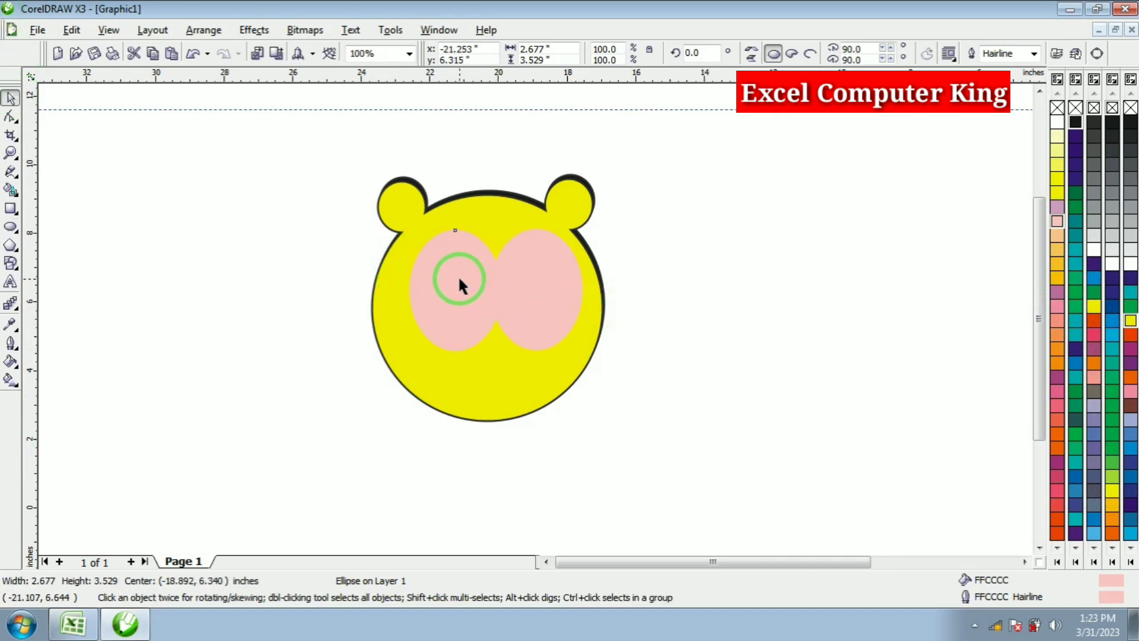
drag(461, 285, 456, 277)
drag(555, 280, 537, 277)
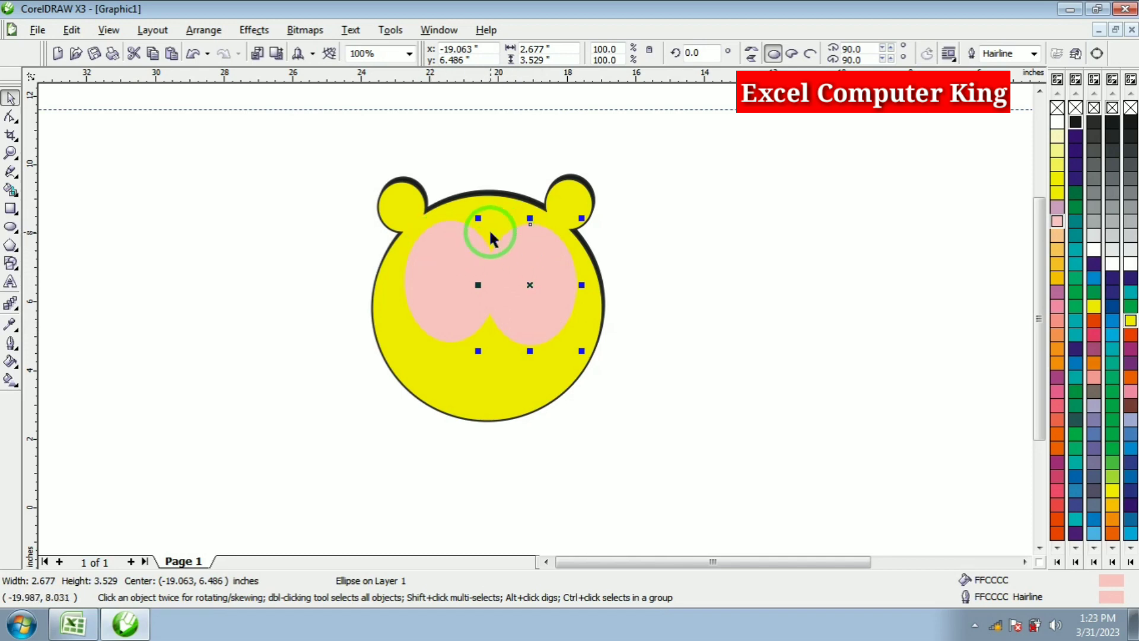
Move the horizontal guideline down to the top edge of the pink ellipses, at about 8.4 inches.
drag(519, 111, 521, 220)
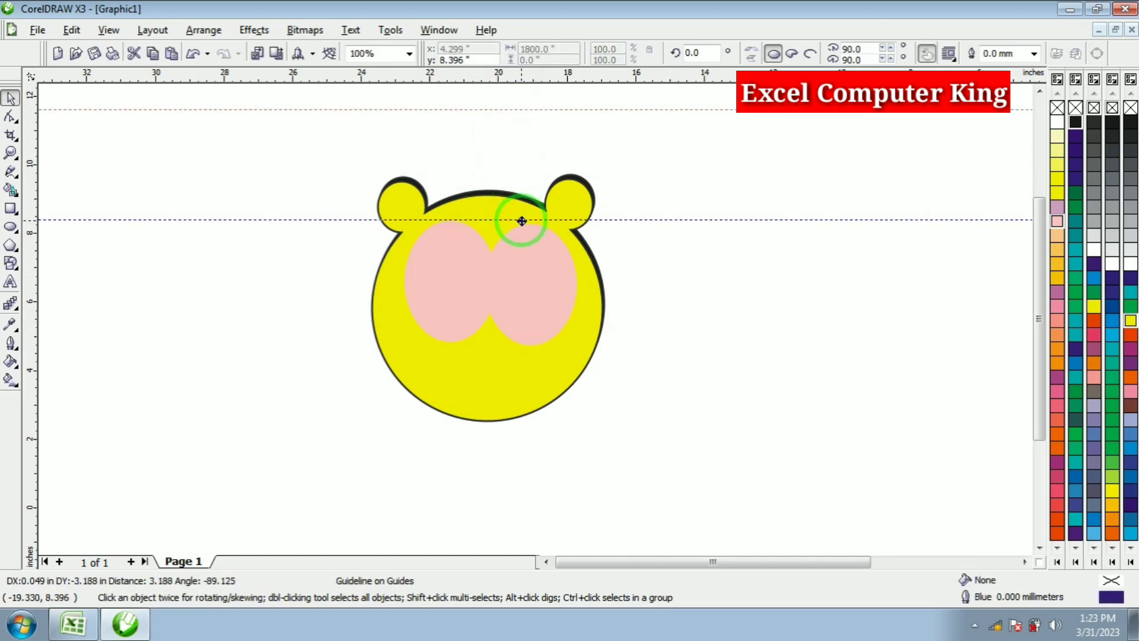
click(669, 272)
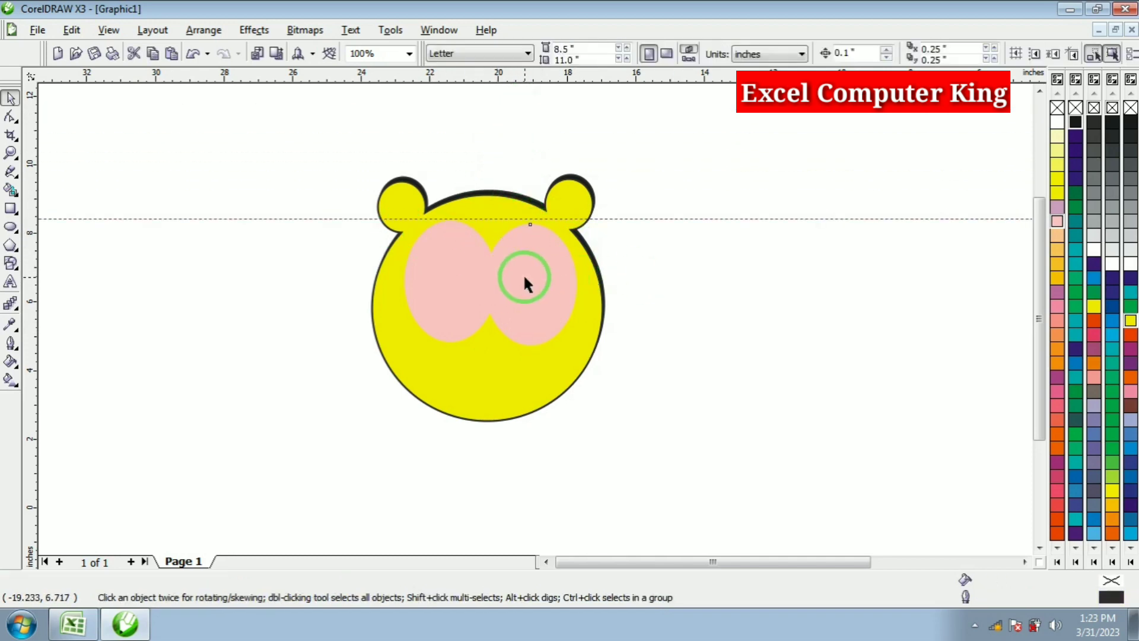
Align the right pink ellipse's top with the guideline and place a copy rotated about 90 degrees beside the head.
drag(523, 273, 525, 273)
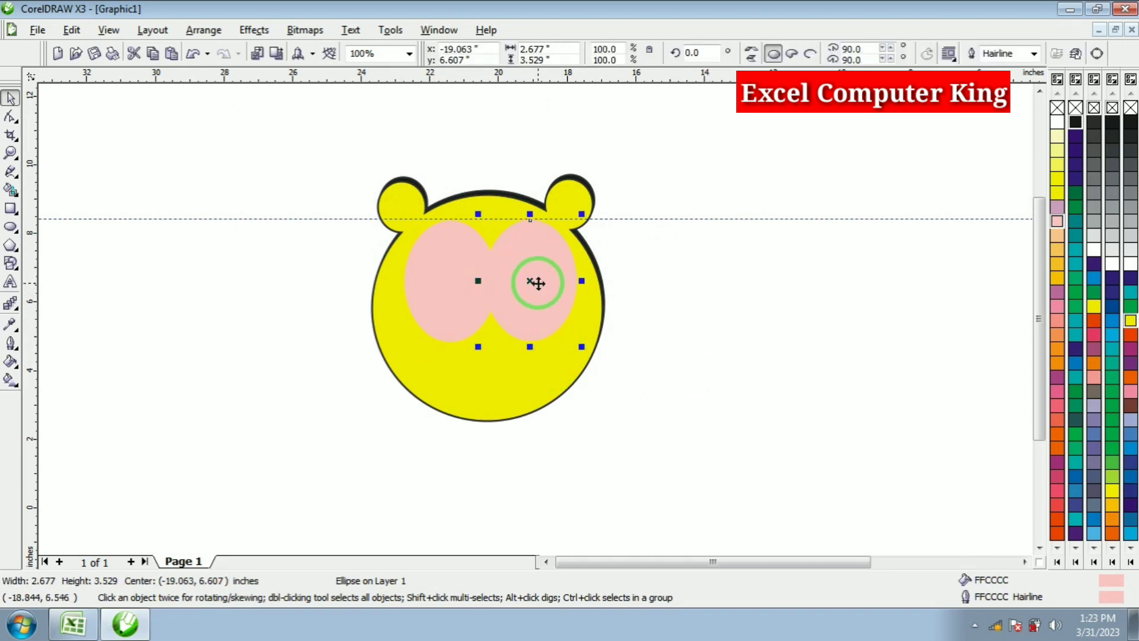
drag(461, 286, 693, 342)
click(691, 315)
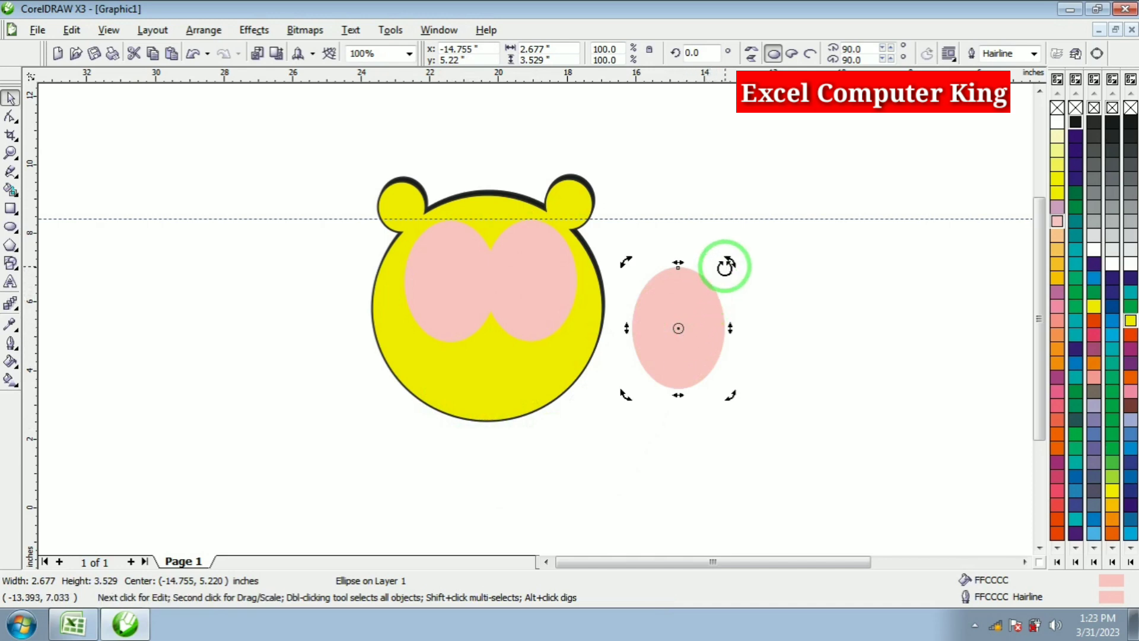
drag(713, 261, 596, 266)
click(804, 349)
Move the rotated pink ellipse onto the lower face and stretch it to about 7.12 by 3.2 inches.
drag(661, 334, 412, 362)
drag(494, 354, 617, 354)
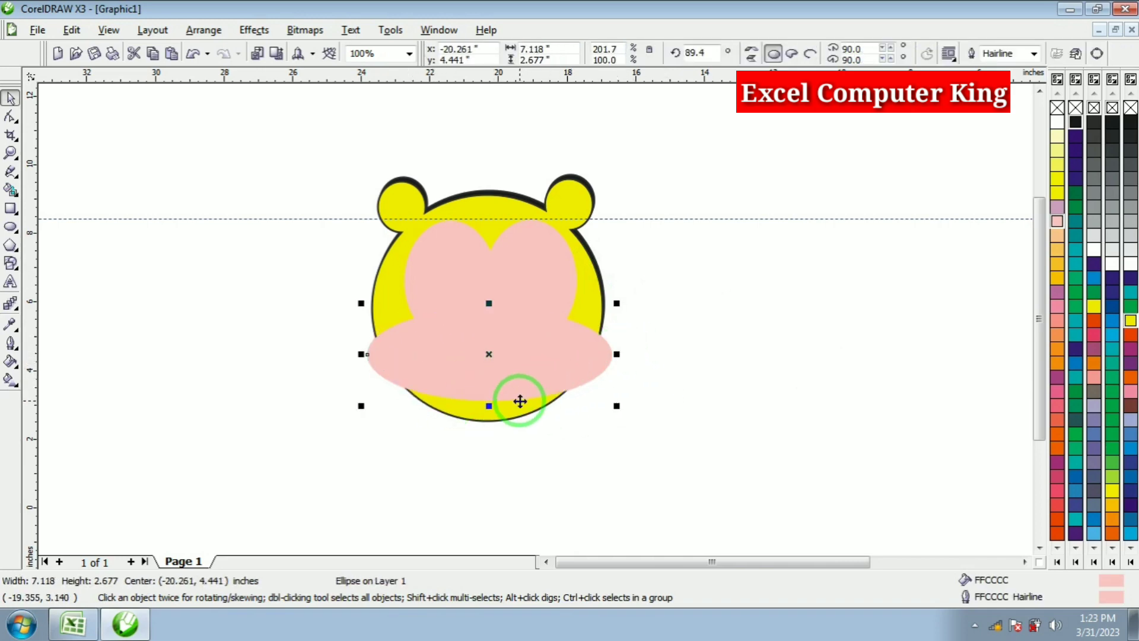
drag(490, 406, 489, 424)
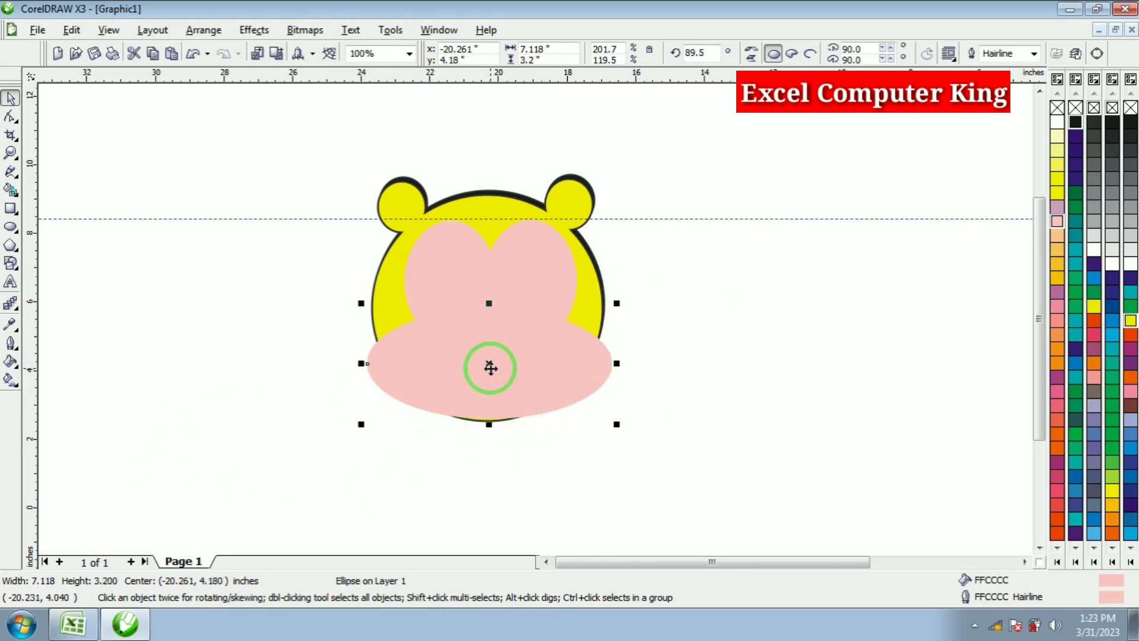
click(448, 261)
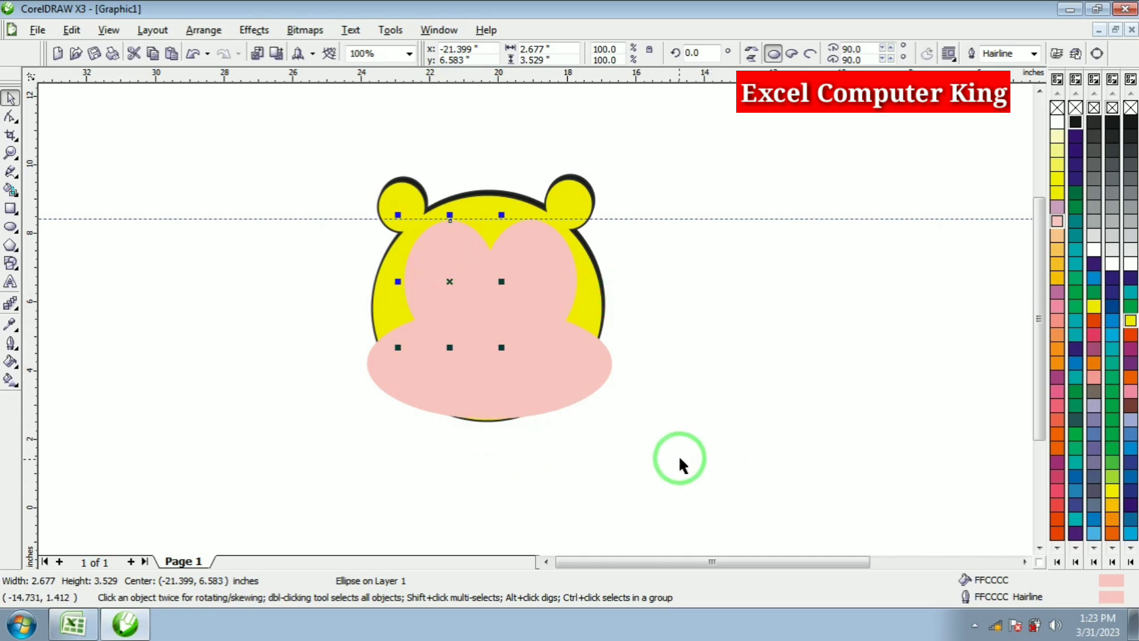
Copy the wide pink ellipse to the empty area beside the head and resize the copy to about 5.49 by 4.03 inches.
drag(528, 367, 855, 329)
click(735, 481)
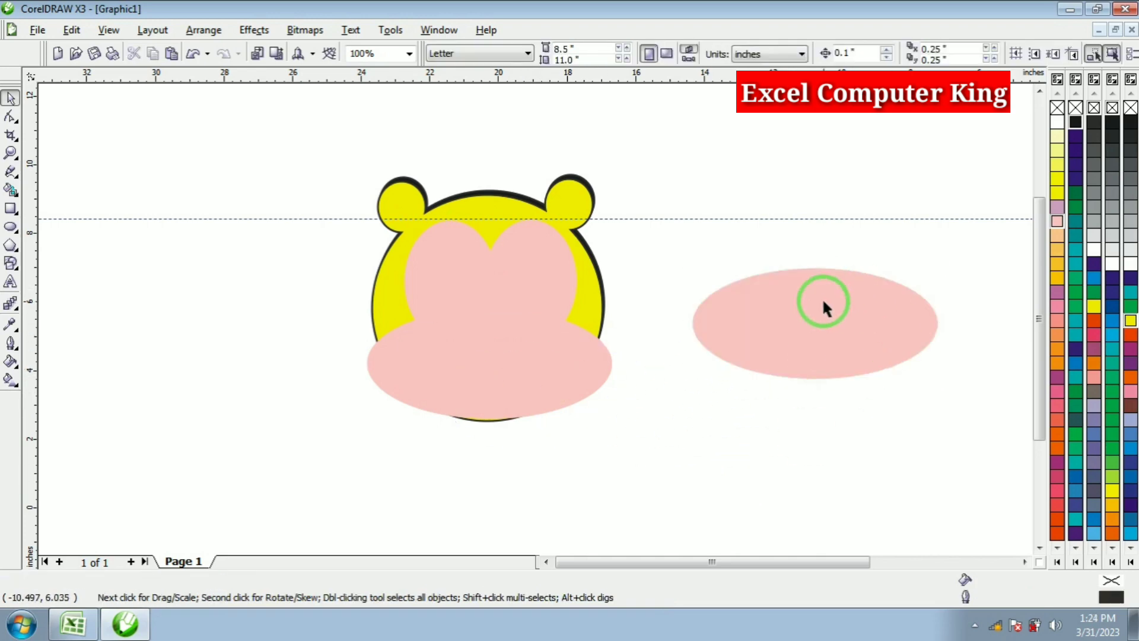
click(815, 337)
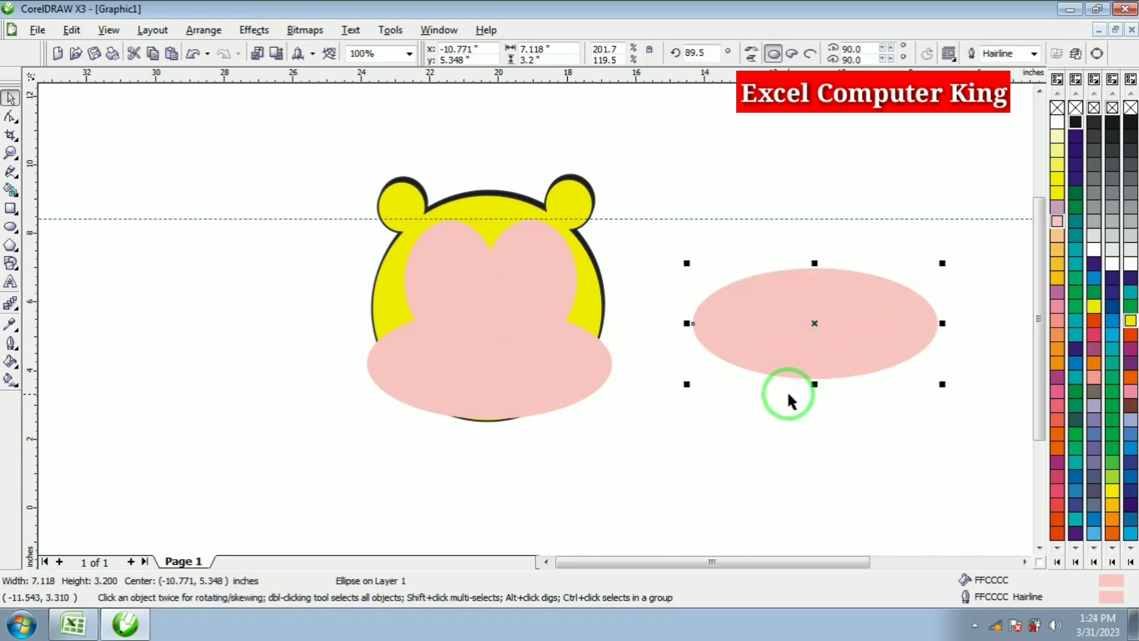
drag(820, 386, 815, 412)
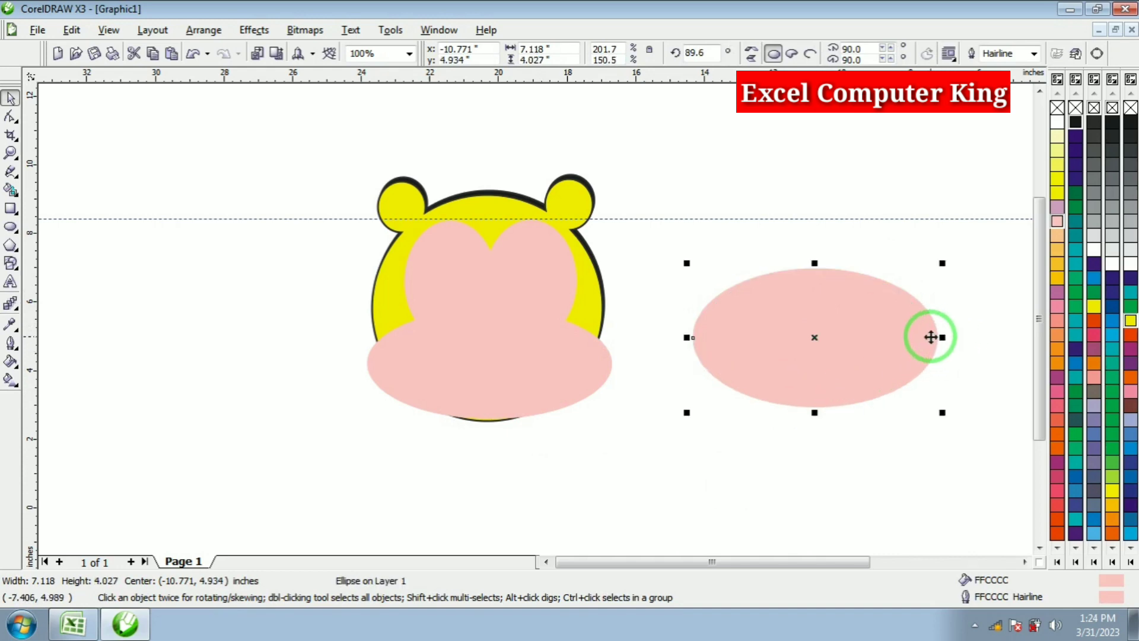
drag(942, 336, 879, 337)
click(928, 296)
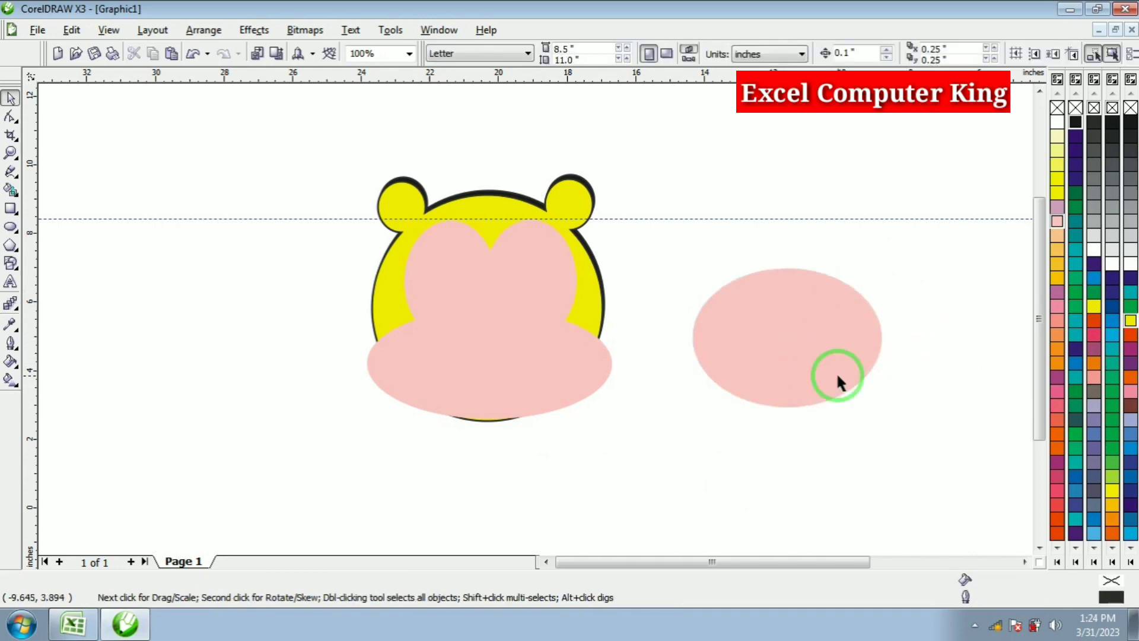
Move the smaller pink ellipse to the chin and nudge it into place at about x -20.25, y 3.74 inches.
drag(777, 367, 484, 440)
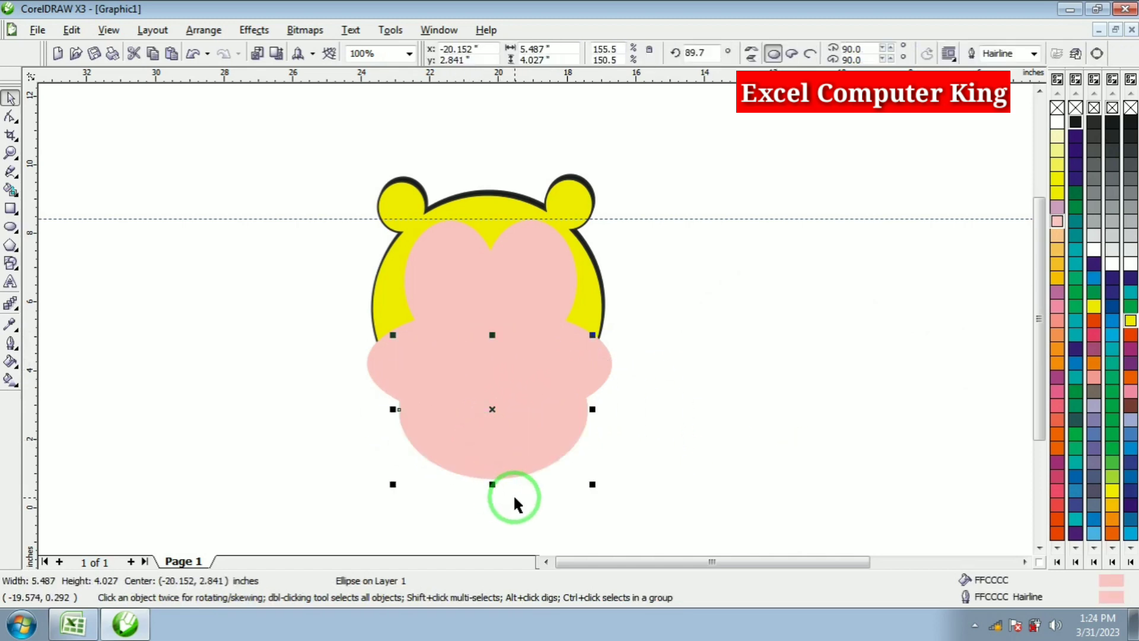
key(Up)
key(Up)
key(Up)
key(Up)
key(Up)
key(Up)
key(Up)
key(Up)
key(Up)
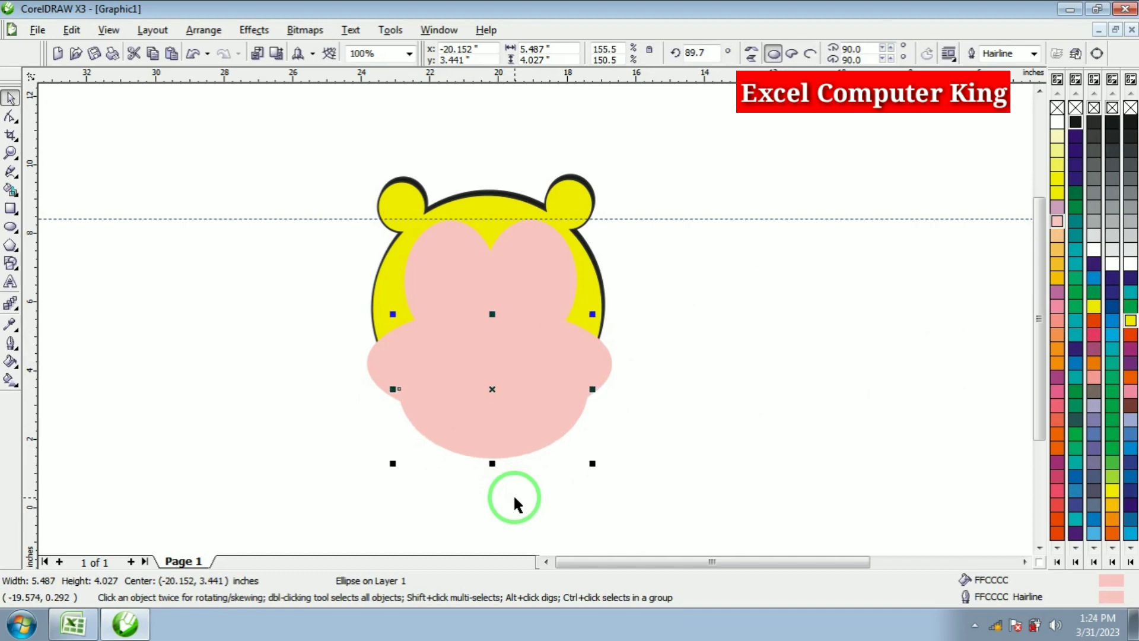
key(Left)
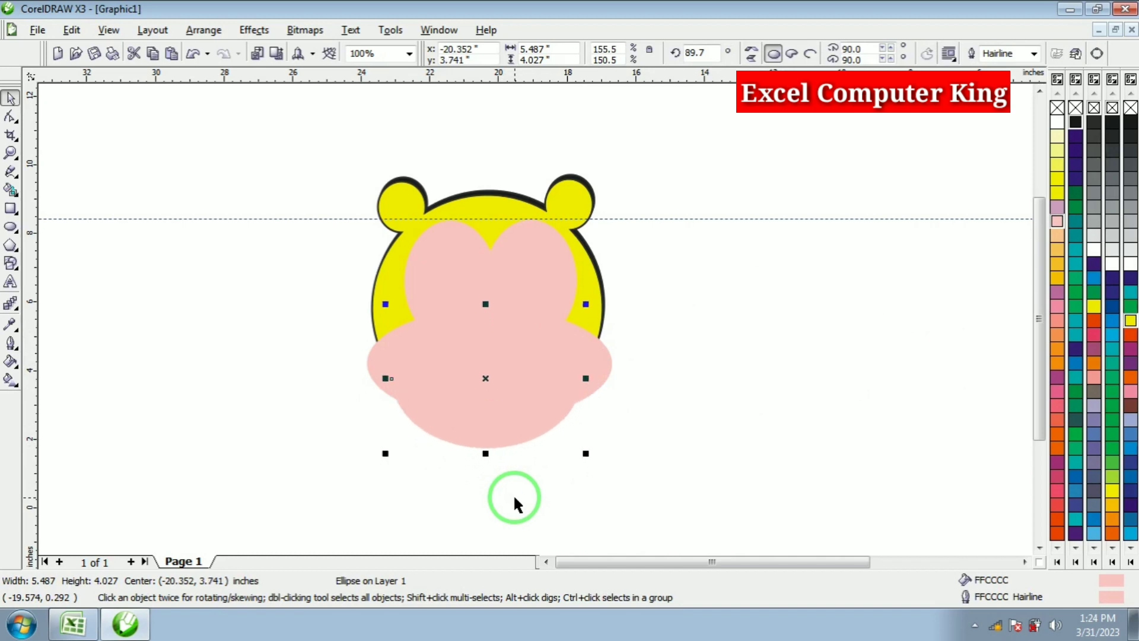
key(Right)
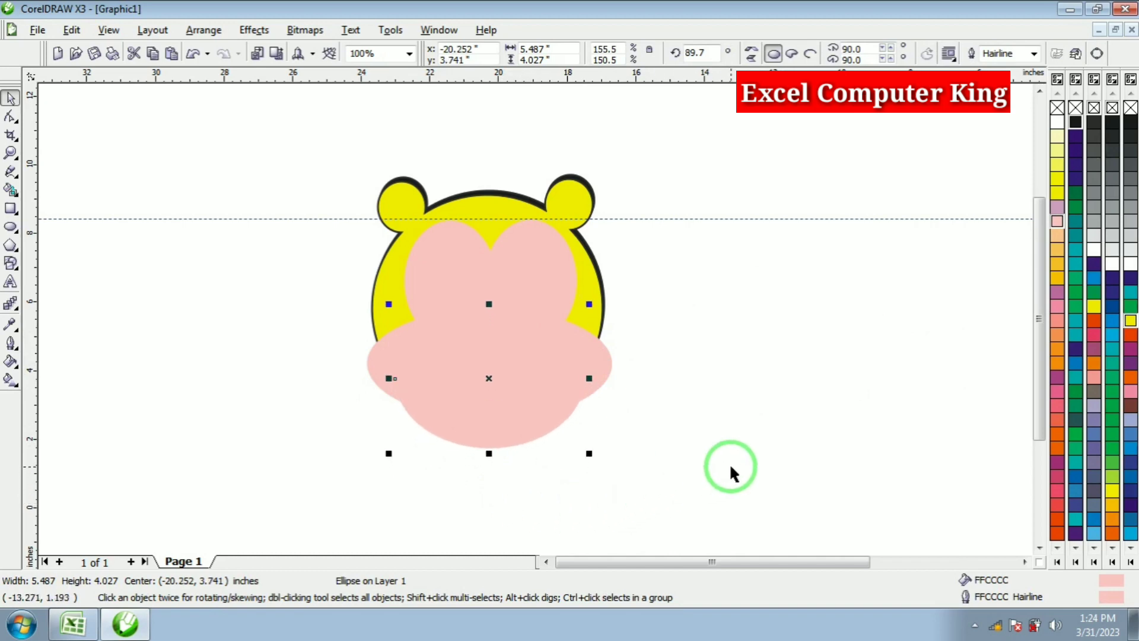
key(Right)
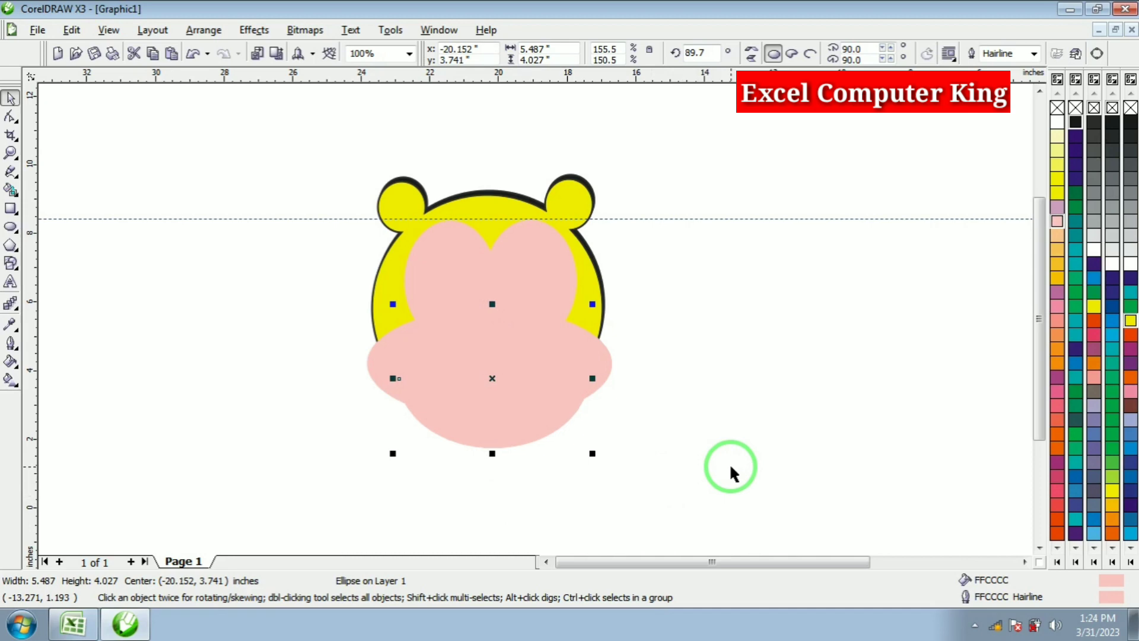
click(705, 436)
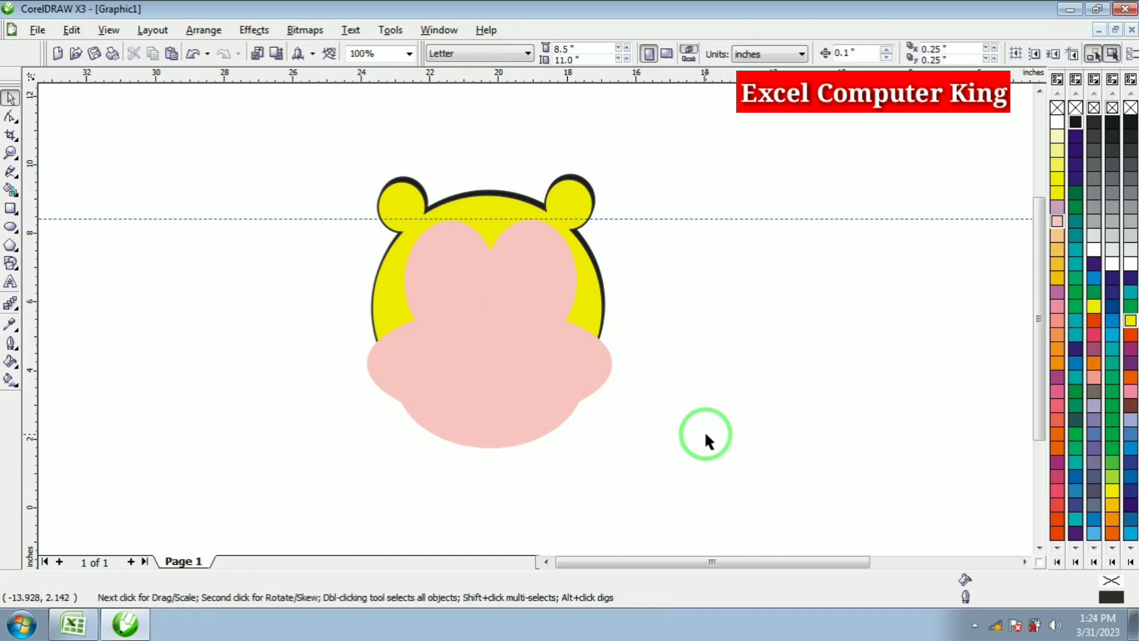
Weld the four pink ellipses into one face shape and give it a black outline.
drag(692, 522, 317, 210)
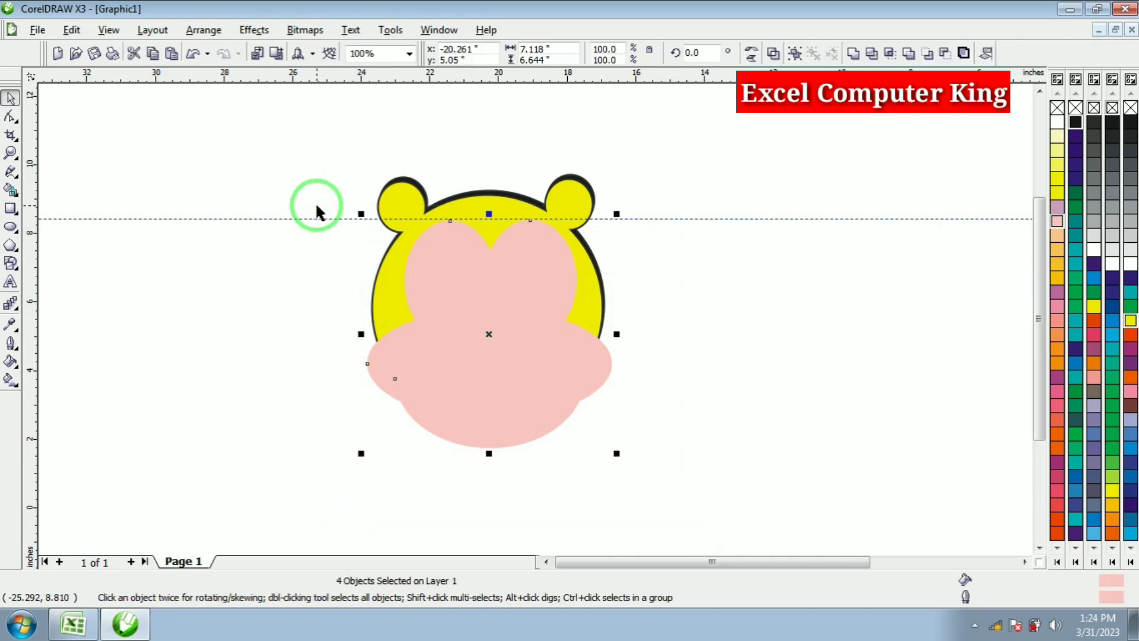
click(854, 53)
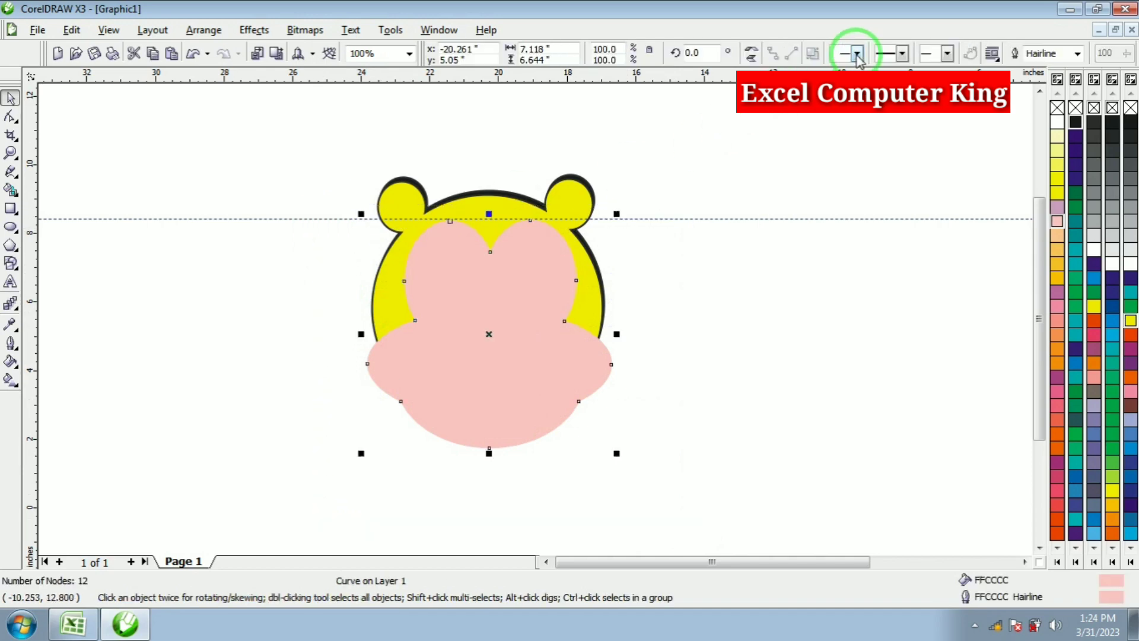
click(783, 386)
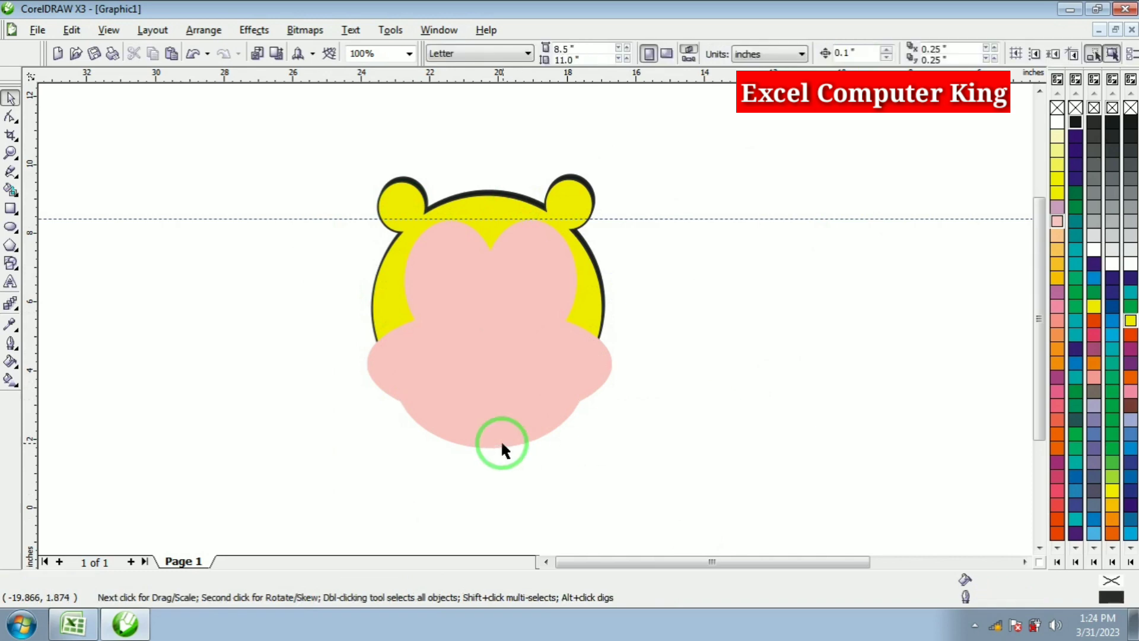
click(496, 409)
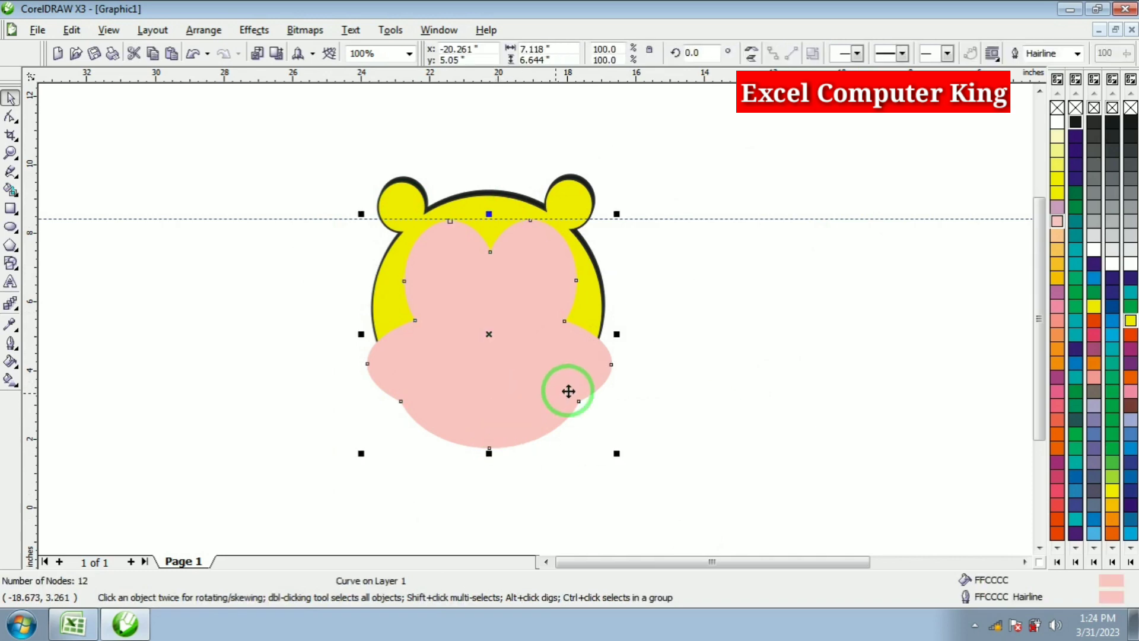
right_click(1076, 123)
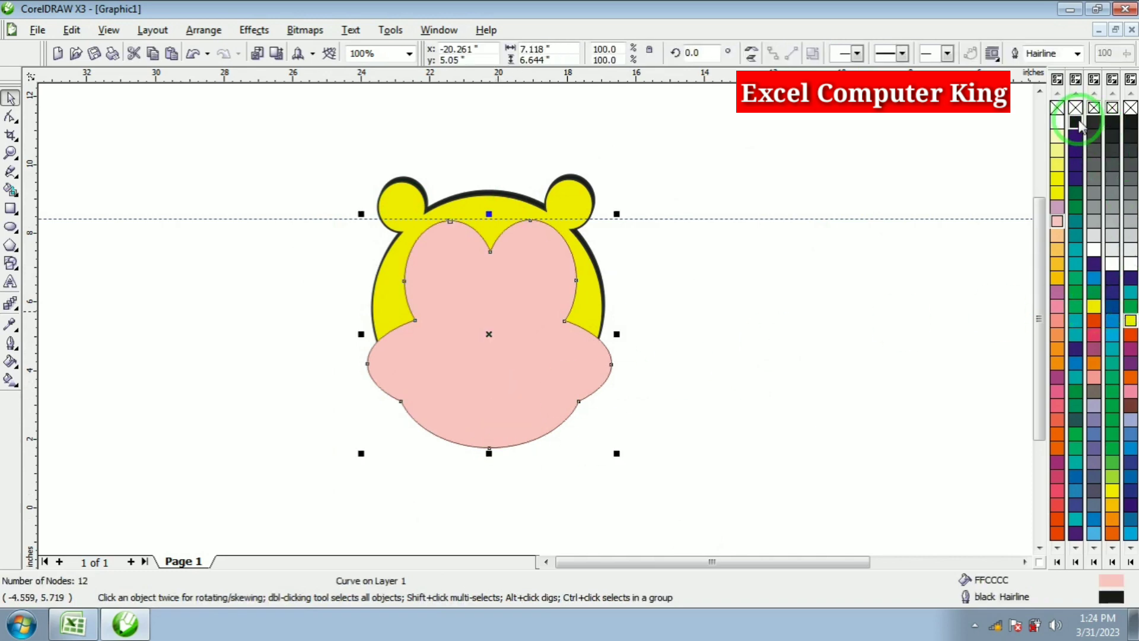
click(682, 439)
Stretch the pink face shape upward to about 6.89 inches high and set its outline width to 1.4 mm.
click(539, 354)
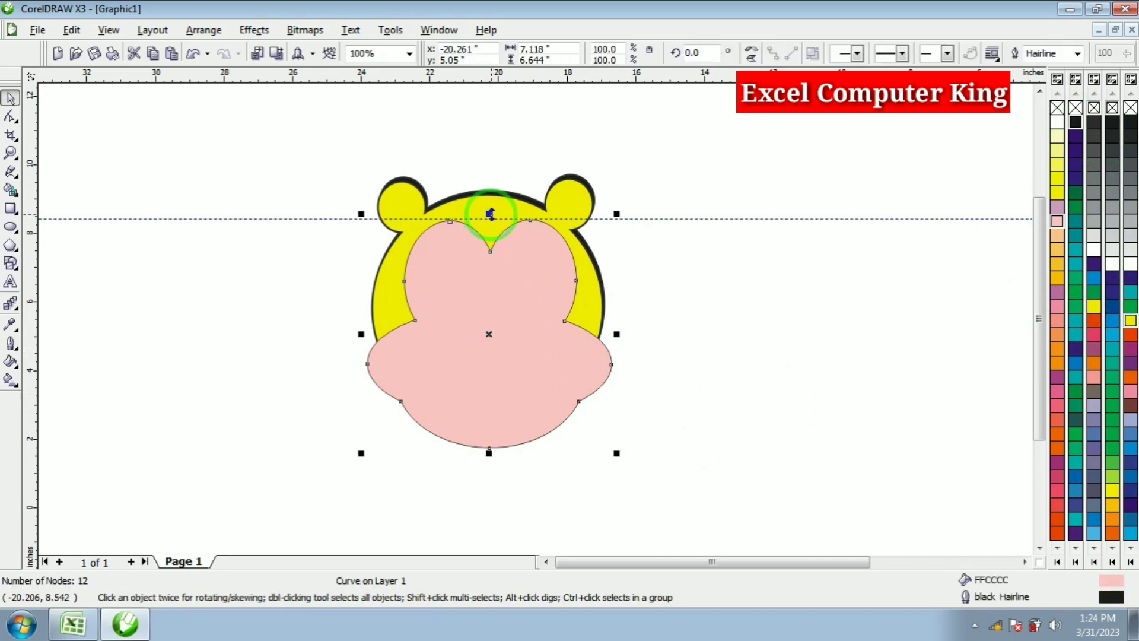
drag(490, 213, 490, 206)
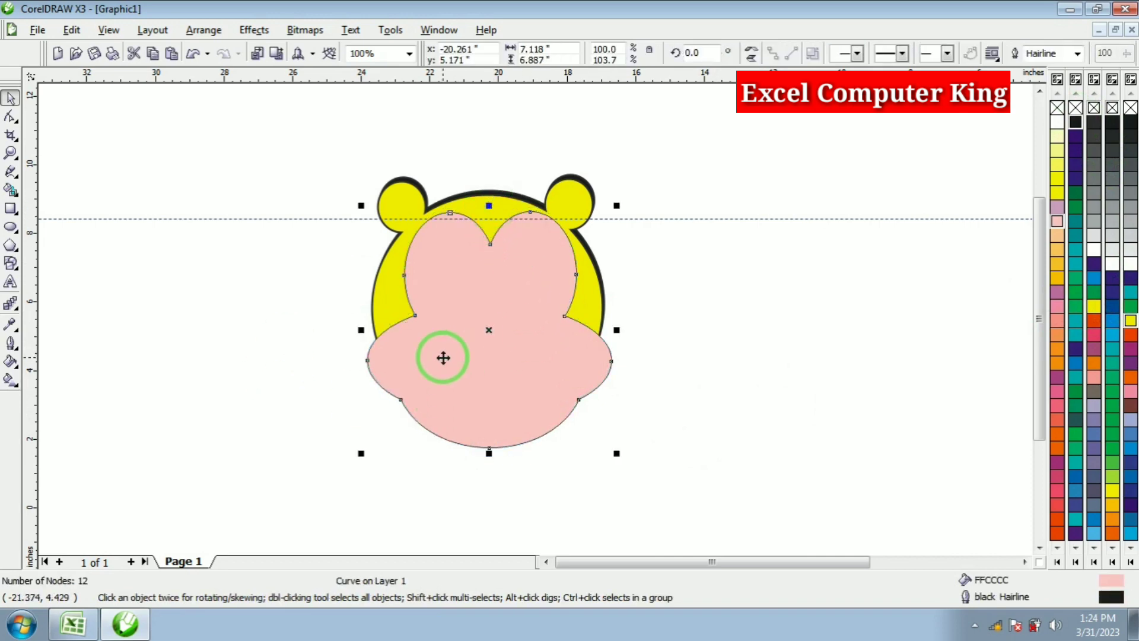
click(556, 466)
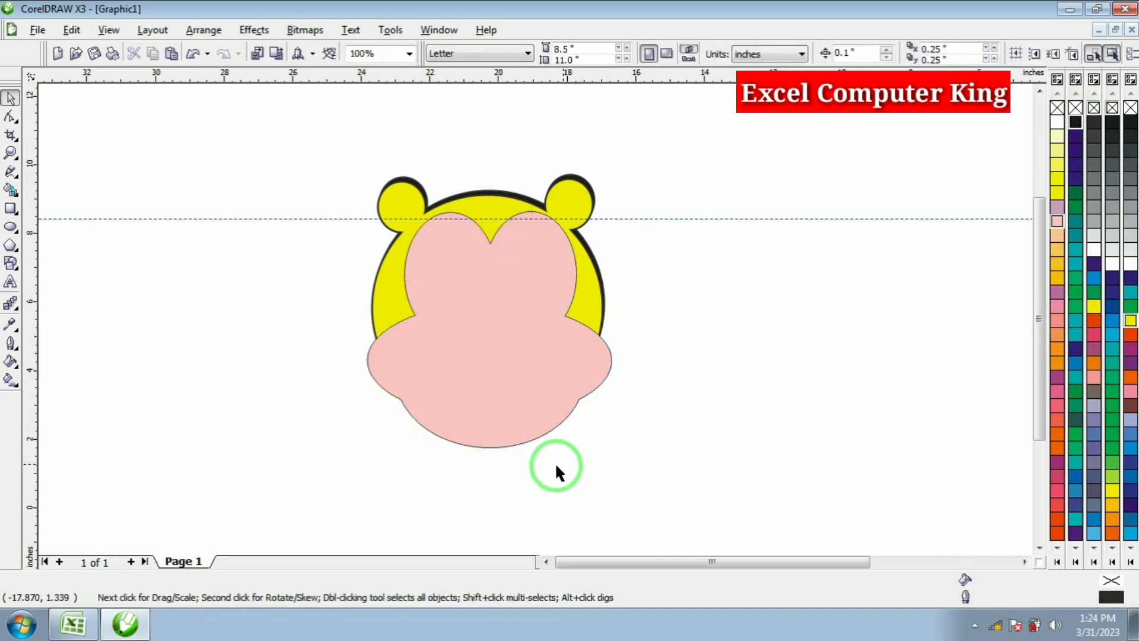
click(541, 368)
click(1076, 53)
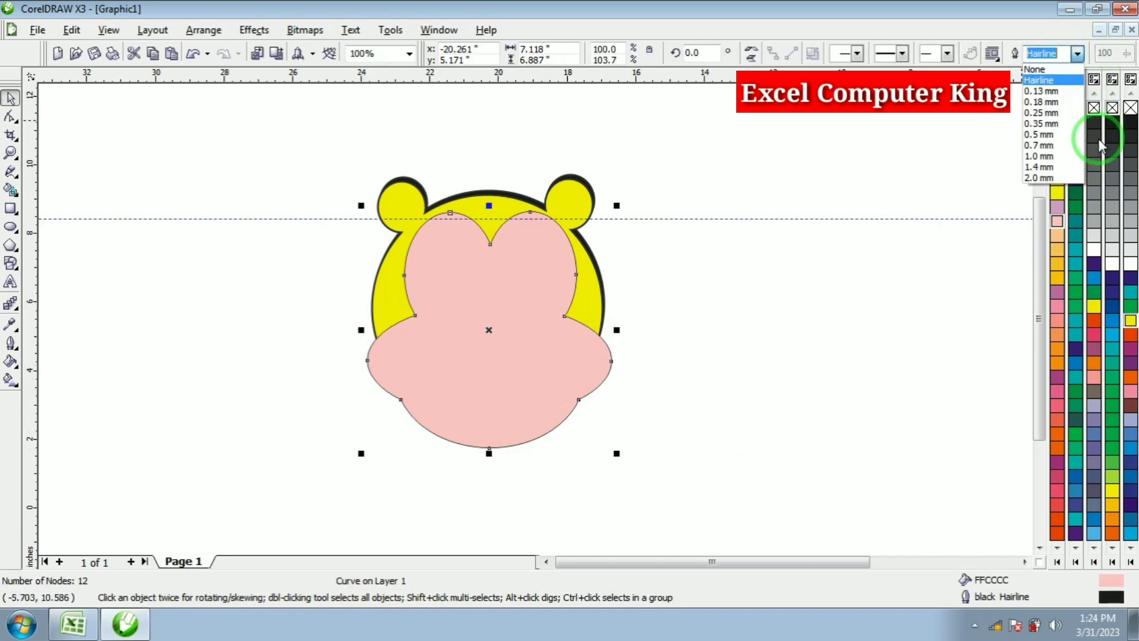
click(1062, 168)
click(849, 295)
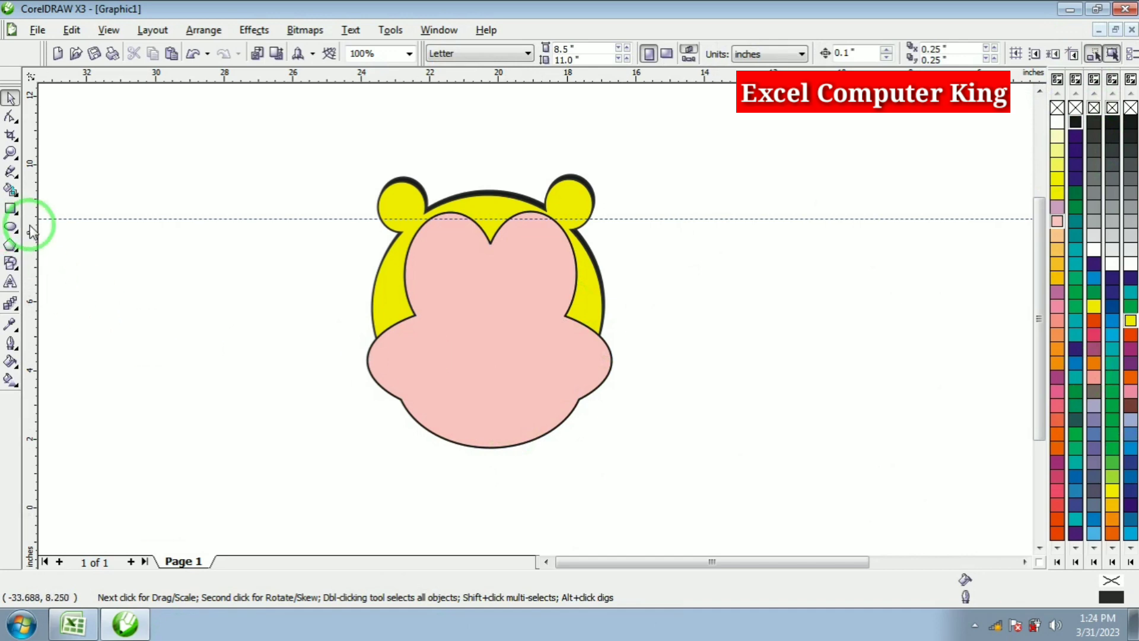
Draw a white-filled vertical eye ellipse about 1.22 by 1.75 inches on the upper left of the pink face.
click(10, 226)
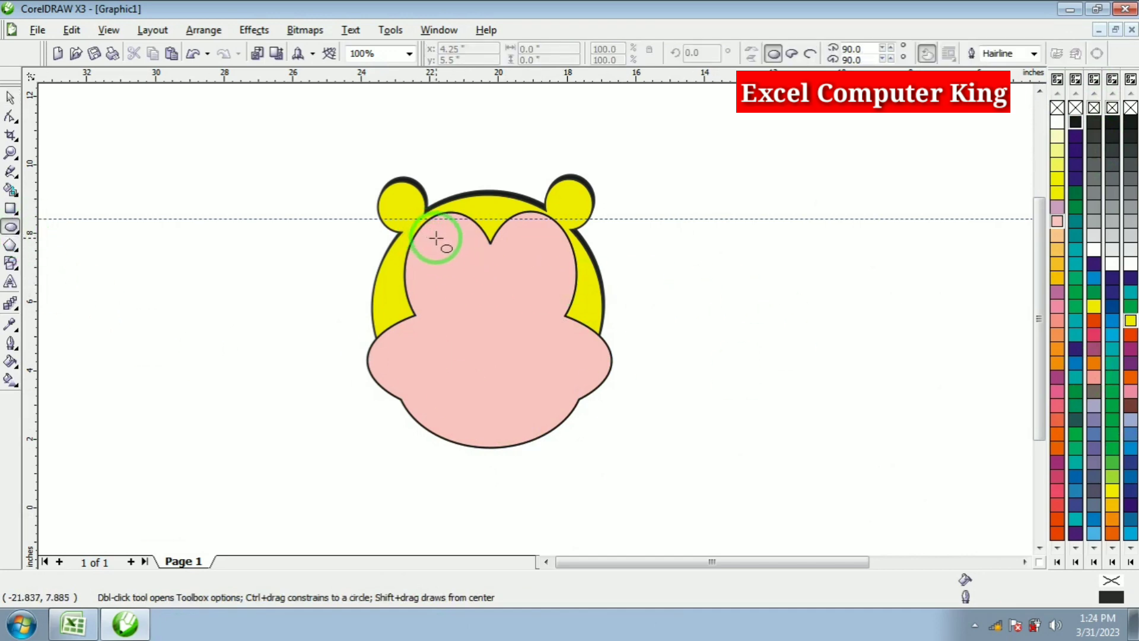
drag(429, 243, 470, 303)
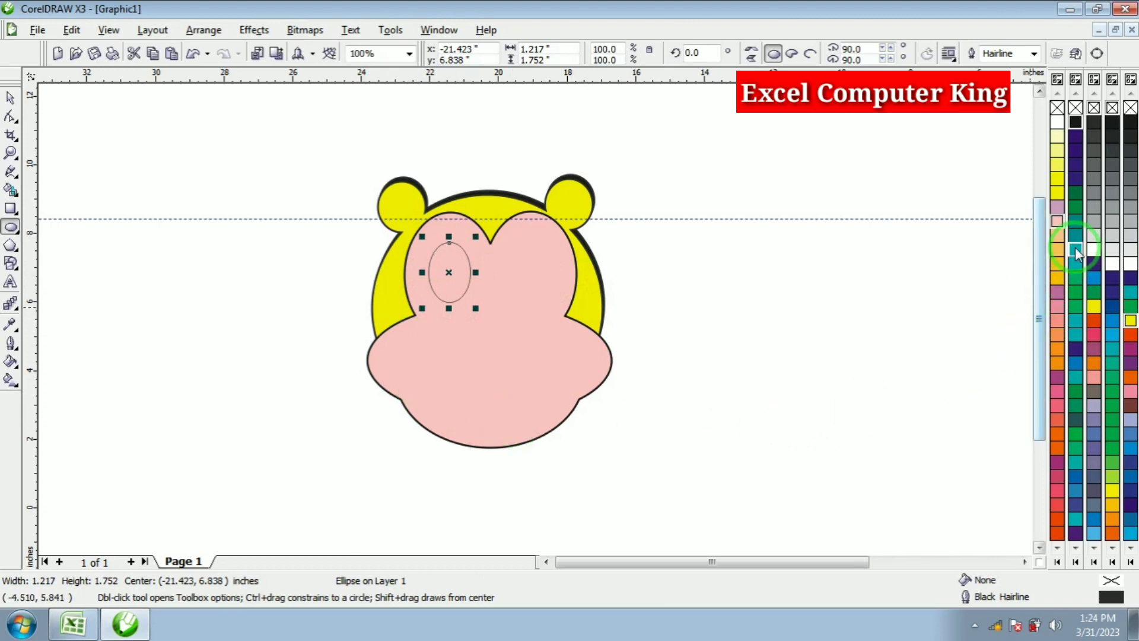
click(1094, 254)
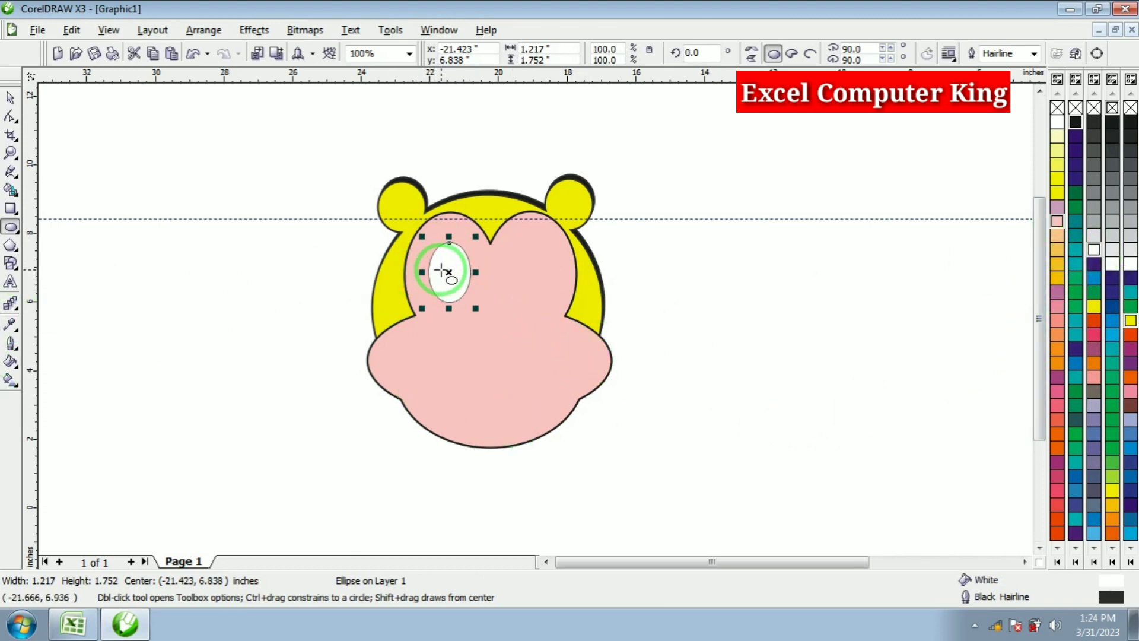
Draw a black pupil ellipse about 0.58 by 0.97 inches in the eye and stretch the whole eye upward to about 2.02 inches high.
drag(443, 269, 464, 305)
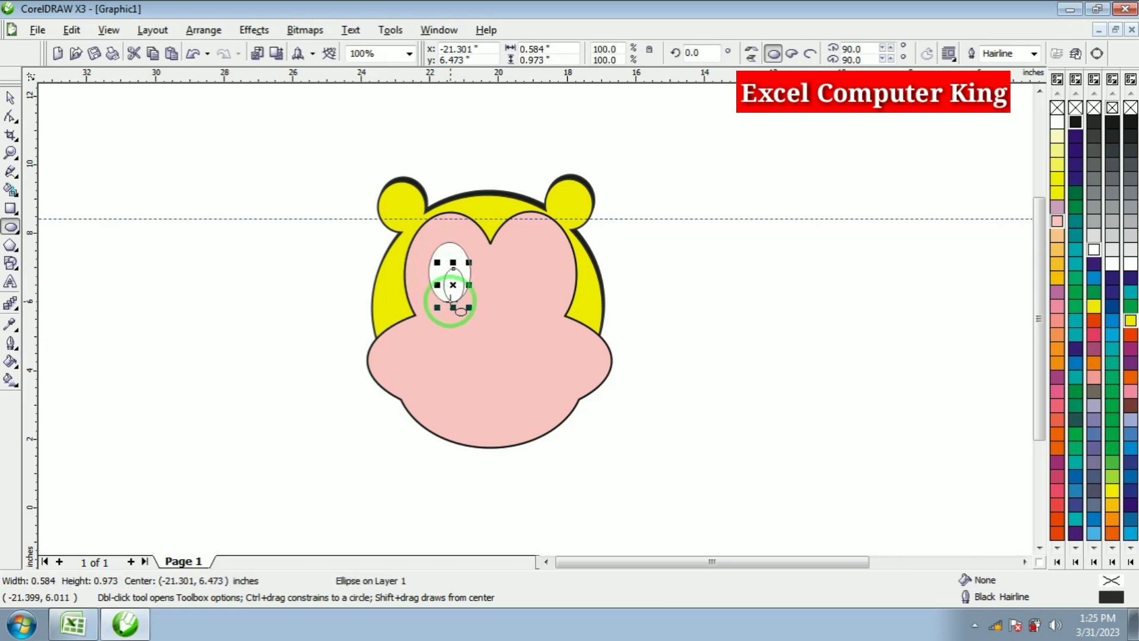
click(1076, 123)
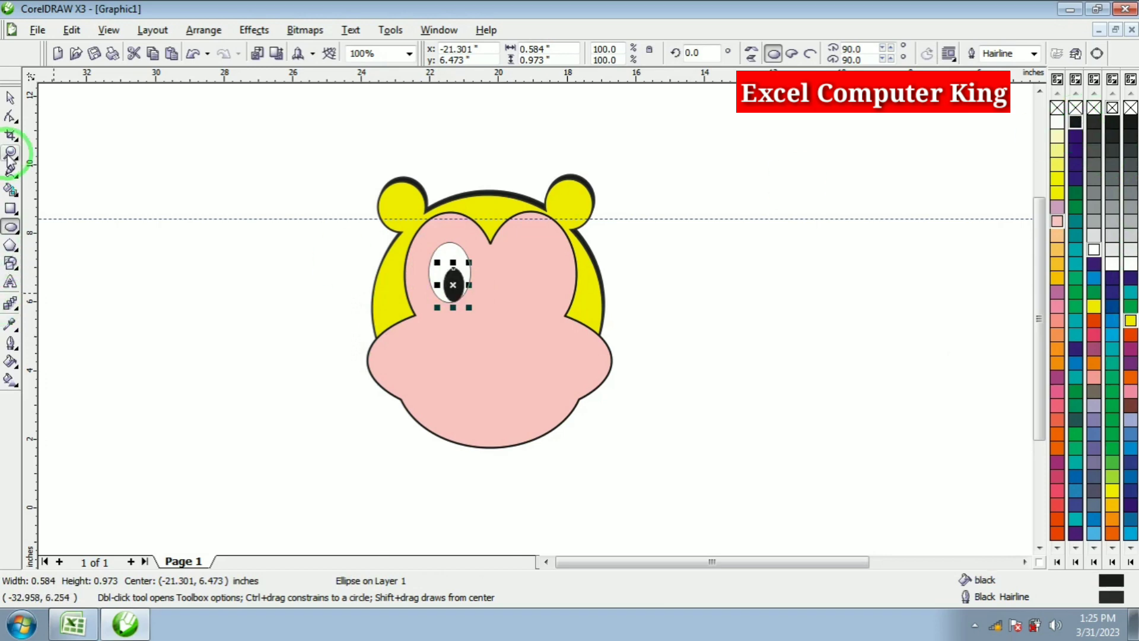
click(10, 97)
drag(360, 234, 485, 310)
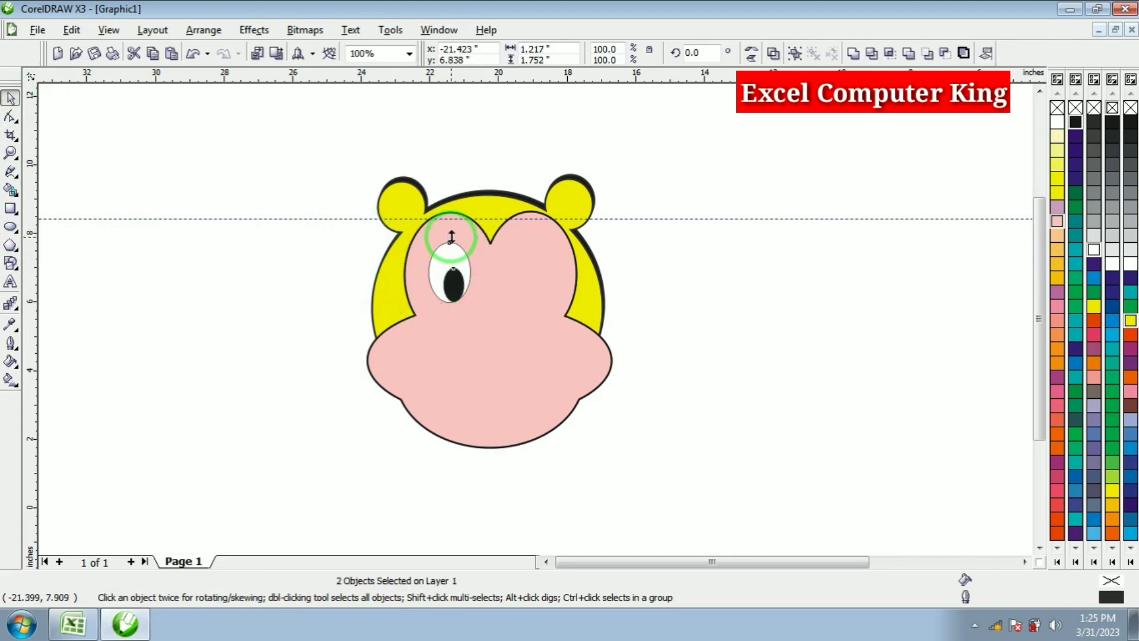
drag(451, 237, 449, 227)
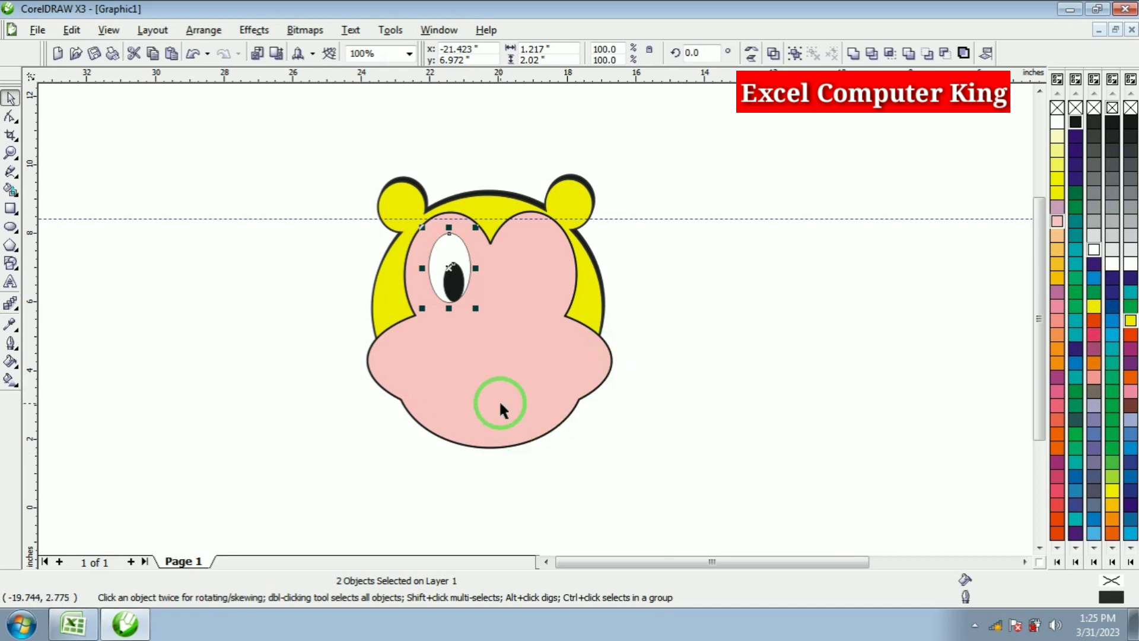
Set the white eye ellipse's outline width to 2.0 mm.
click(864, 221)
click(467, 250)
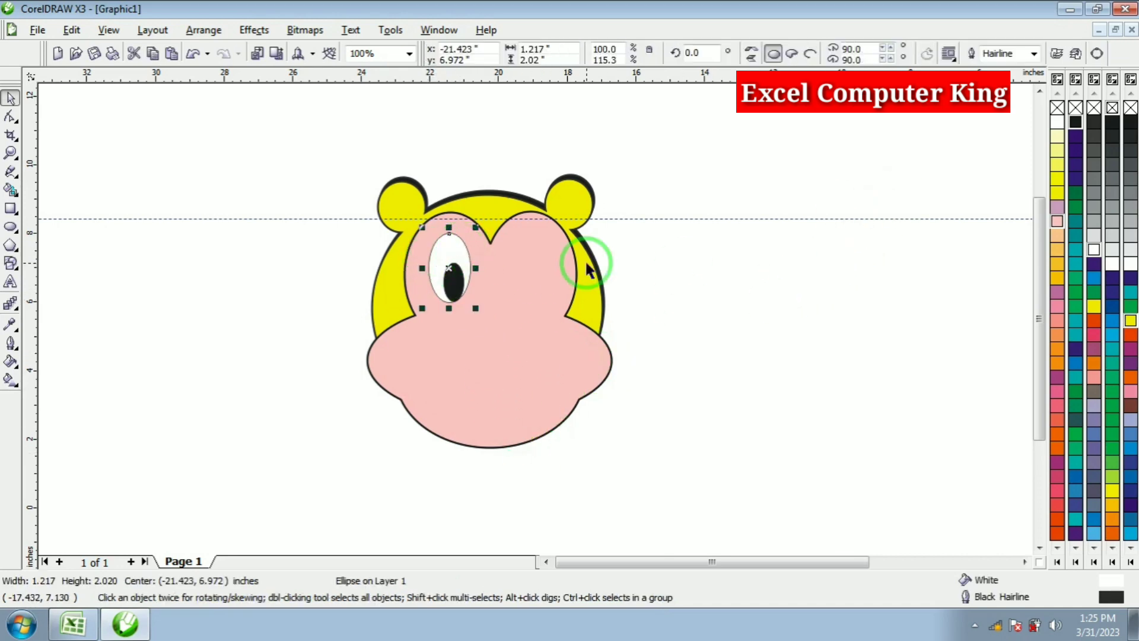
click(1035, 55)
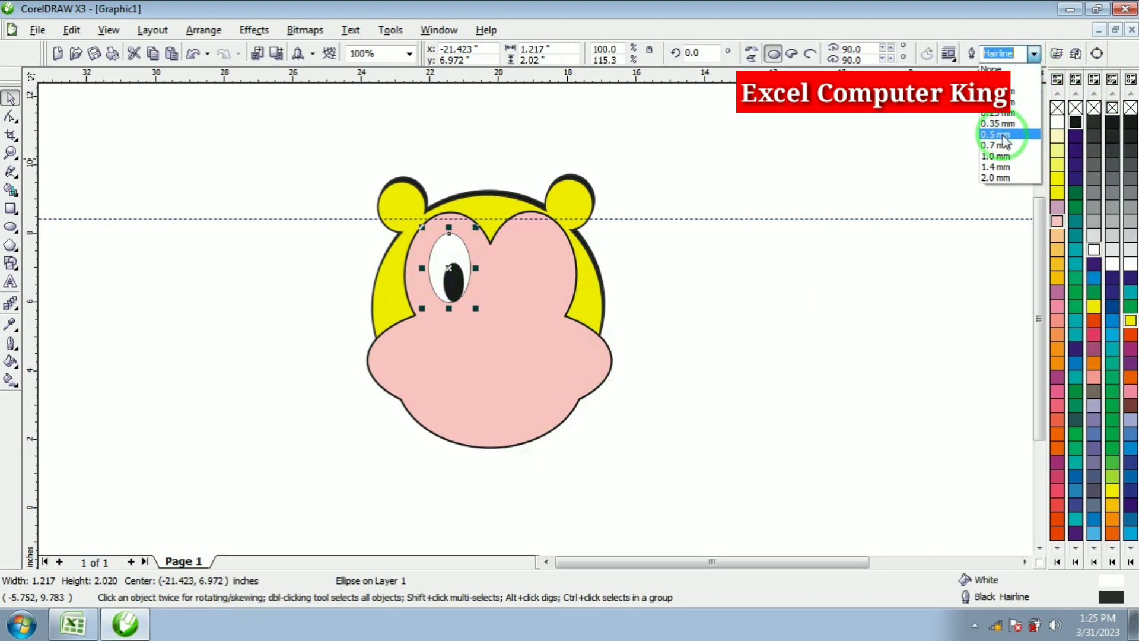
click(1002, 173)
click(852, 178)
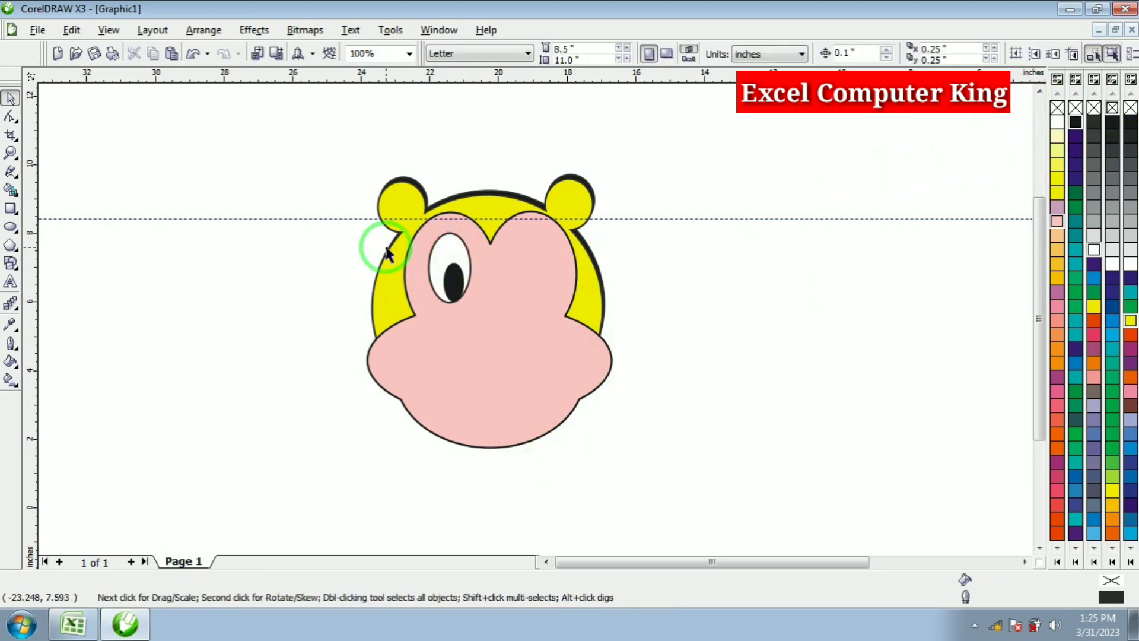
drag(357, 222, 507, 320)
click(181, 38)
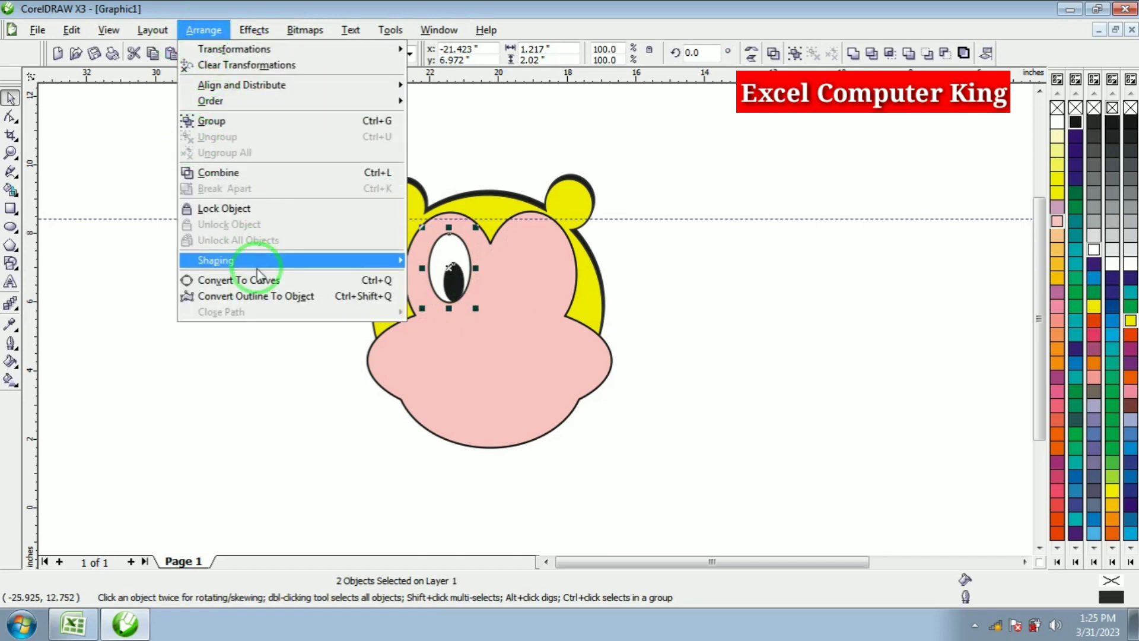
click(229, 463)
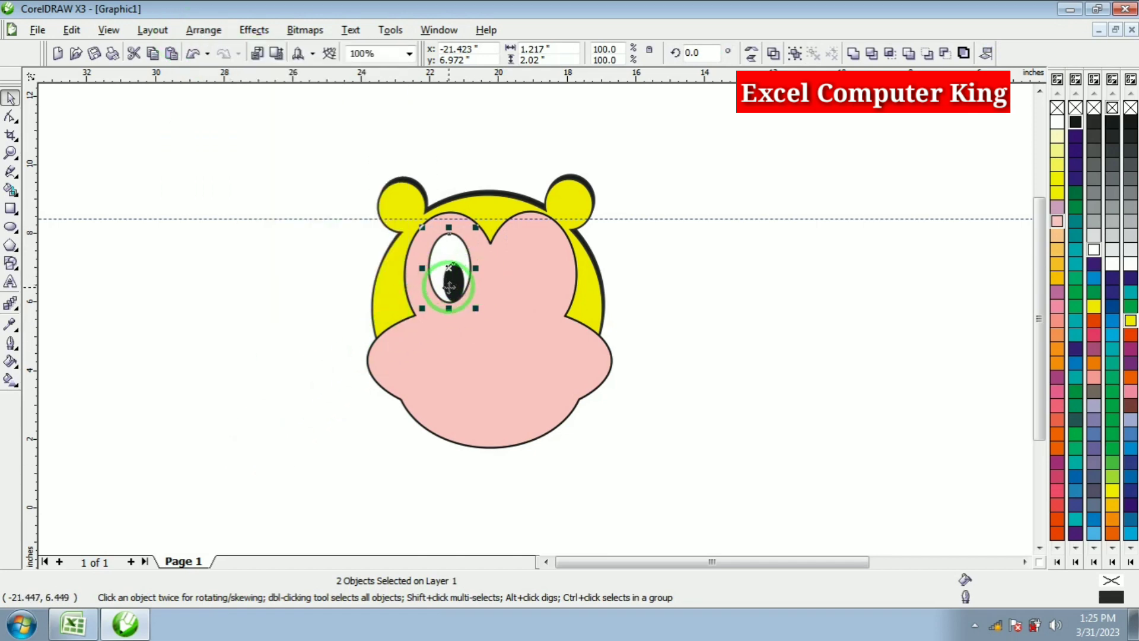
click(477, 315)
Give the pupil a black-to-white radial fountain fill with 15% edge pad and center offset of -1% horizontal, 34% vertical.
click(469, 287)
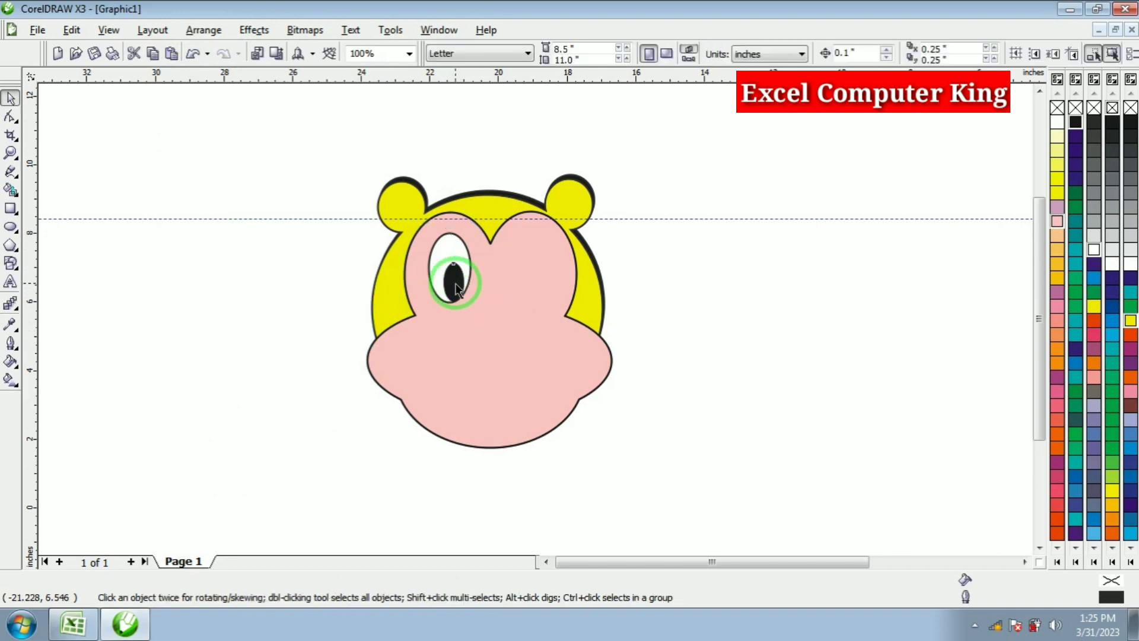
click(10, 362)
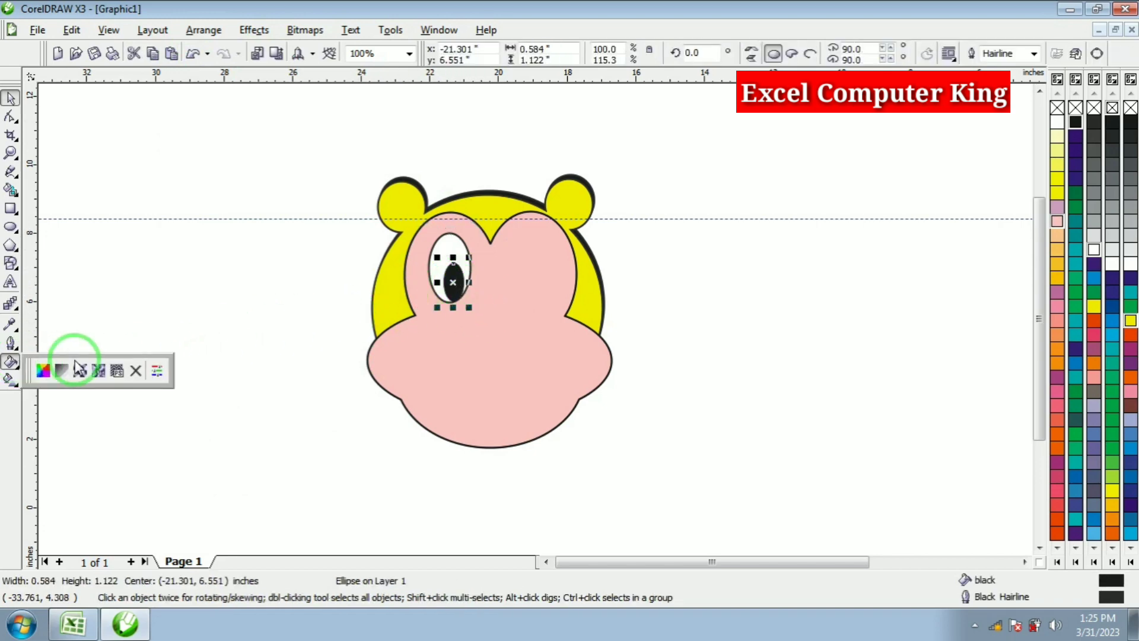
click(64, 371)
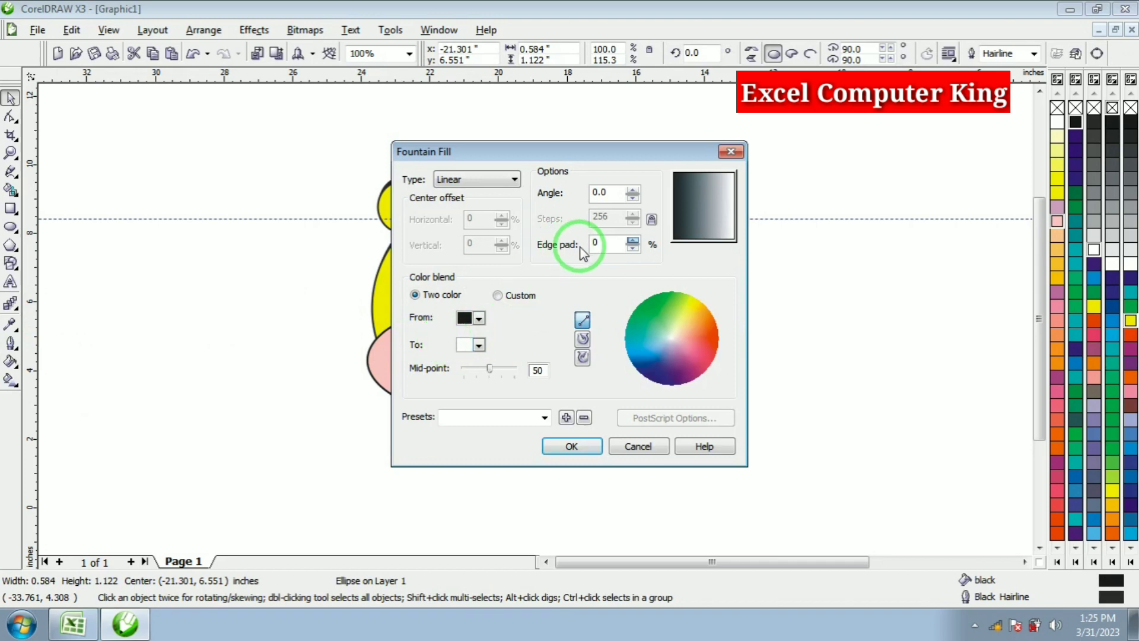
click(475, 178)
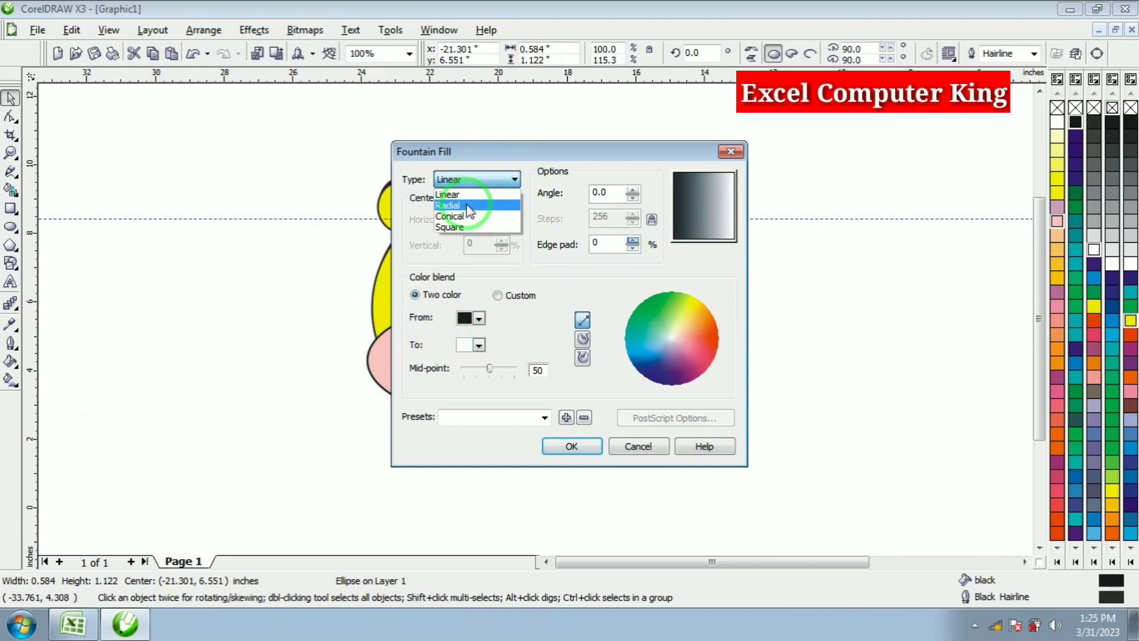
click(482, 205)
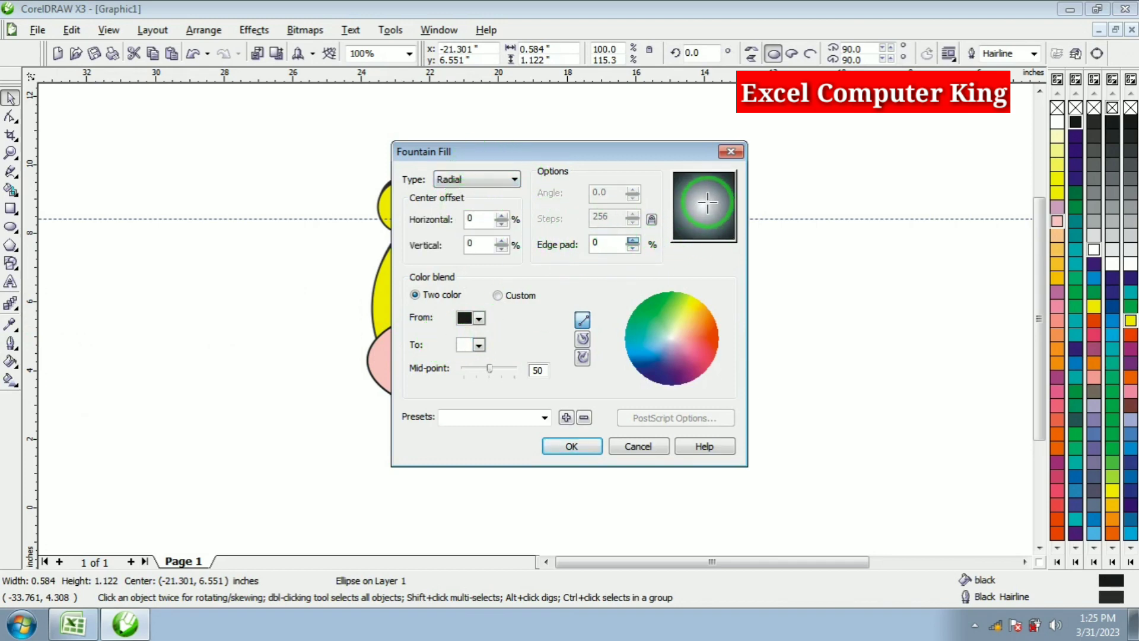
click(633, 249)
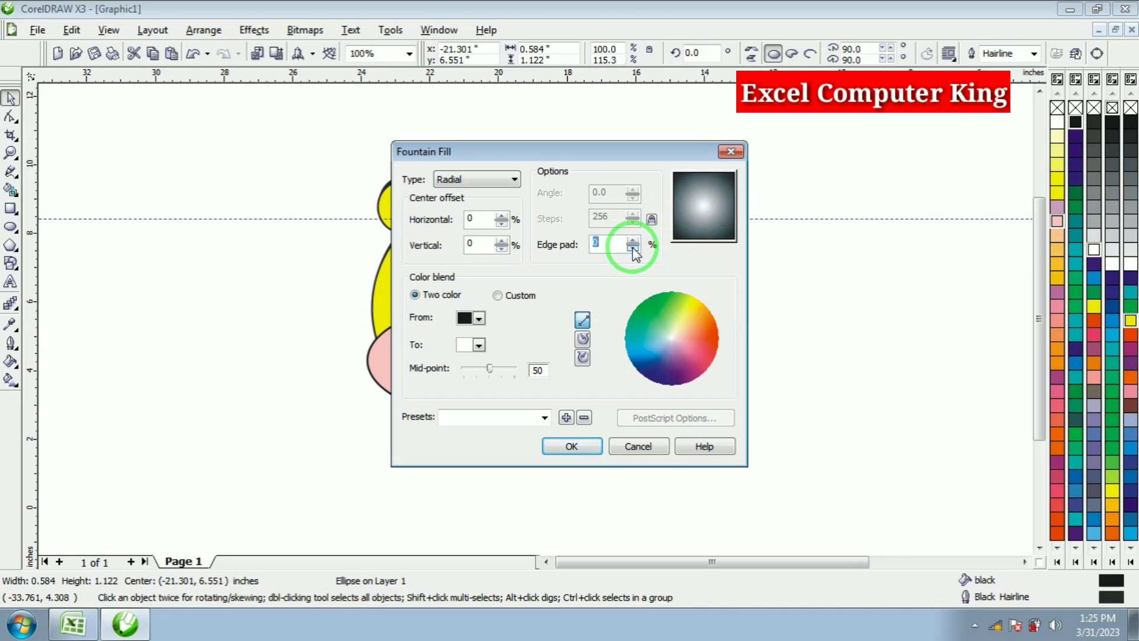
click(632, 243)
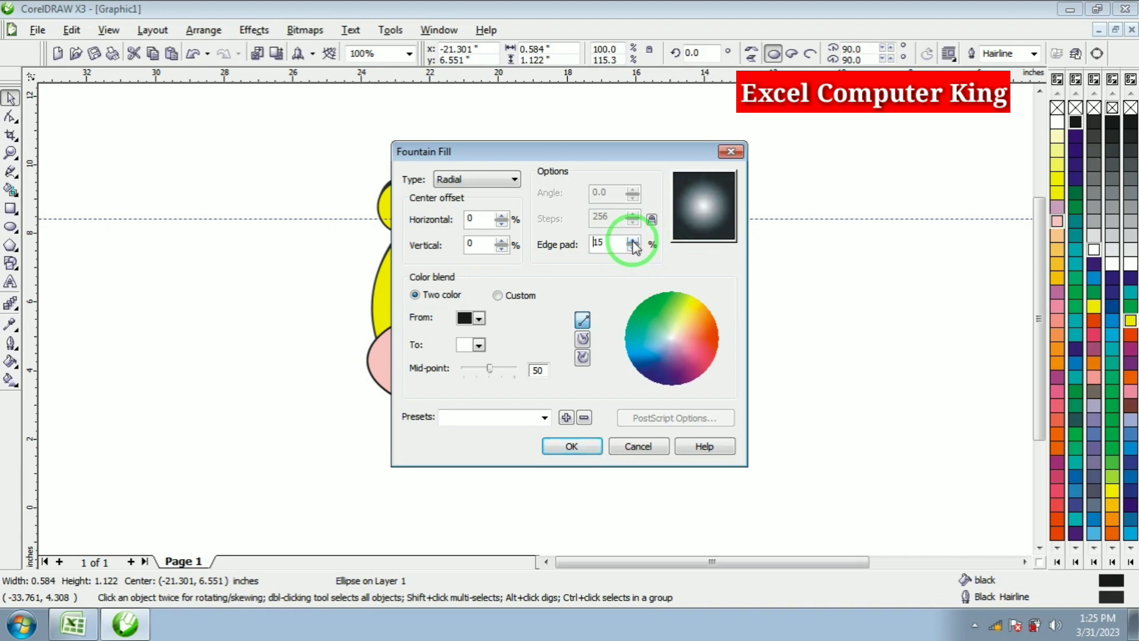
click(704, 188)
drag(704, 189, 703, 181)
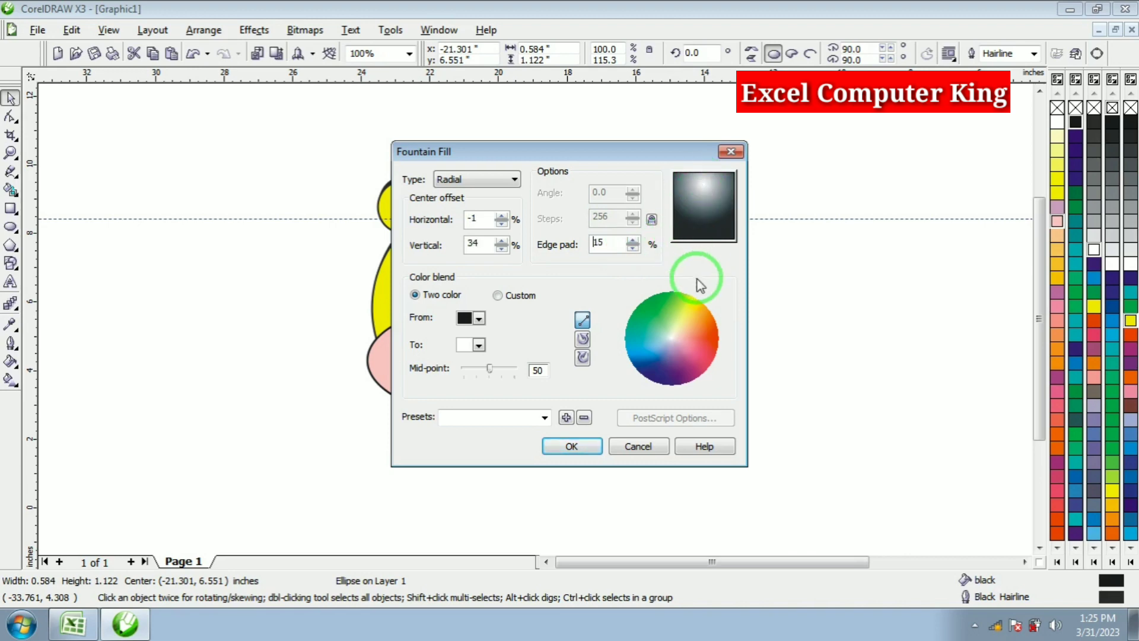
click(570, 446)
click(772, 304)
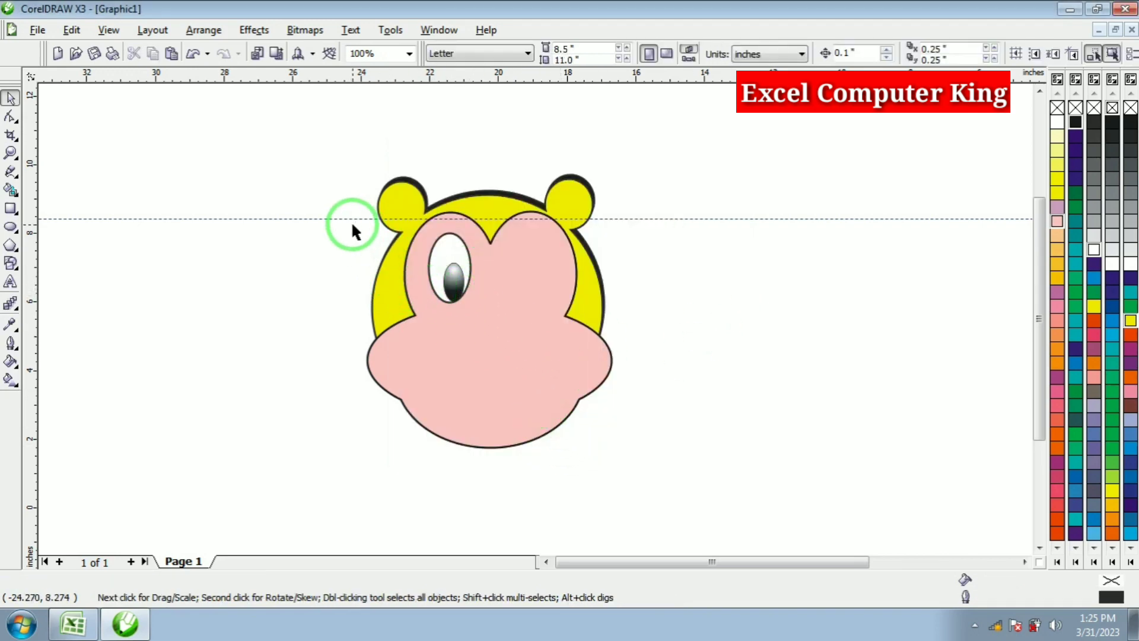
Group the white eye ellipse with its pupil and place a duplicate about 2.2 inches to the right on the pink face.
drag(351, 221, 492, 317)
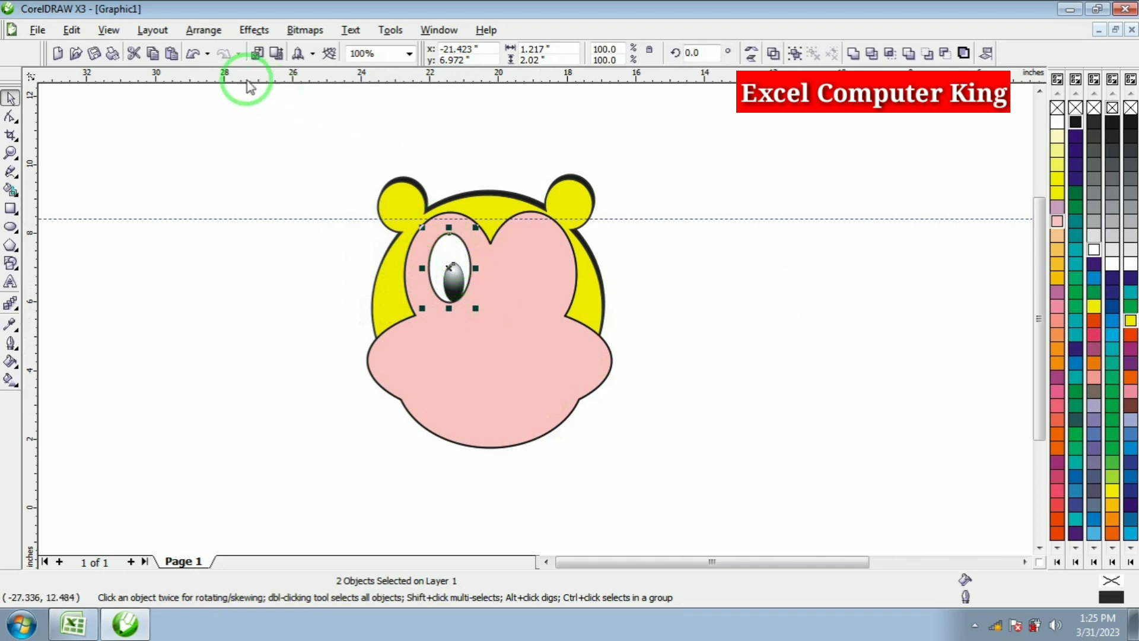
click(203, 30)
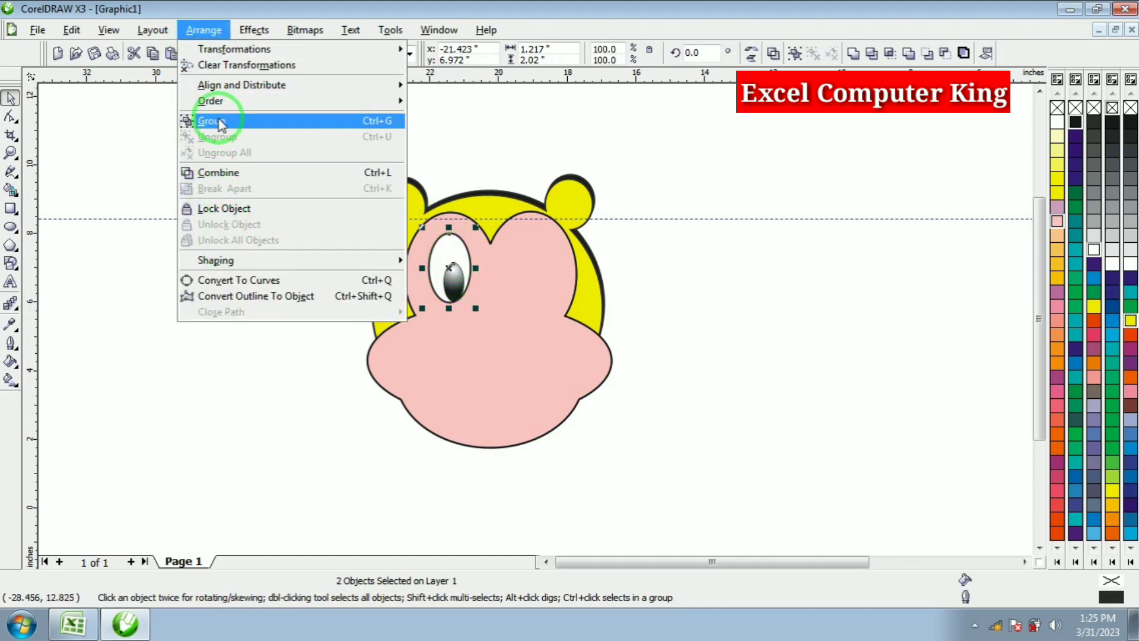
click(256, 120)
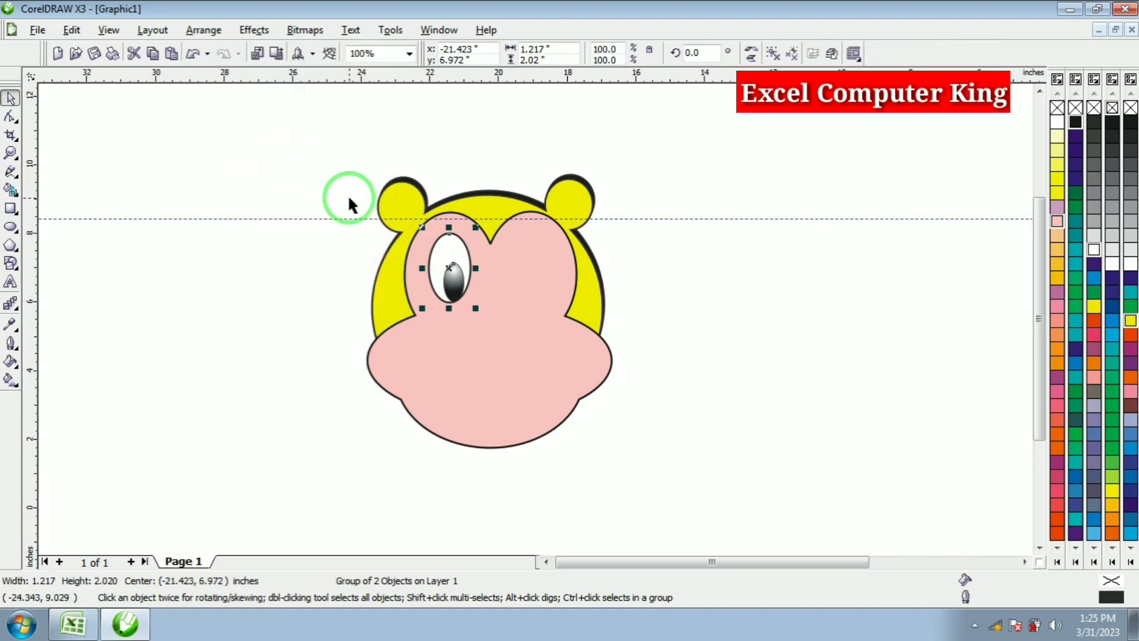
drag(455, 270, 528, 270)
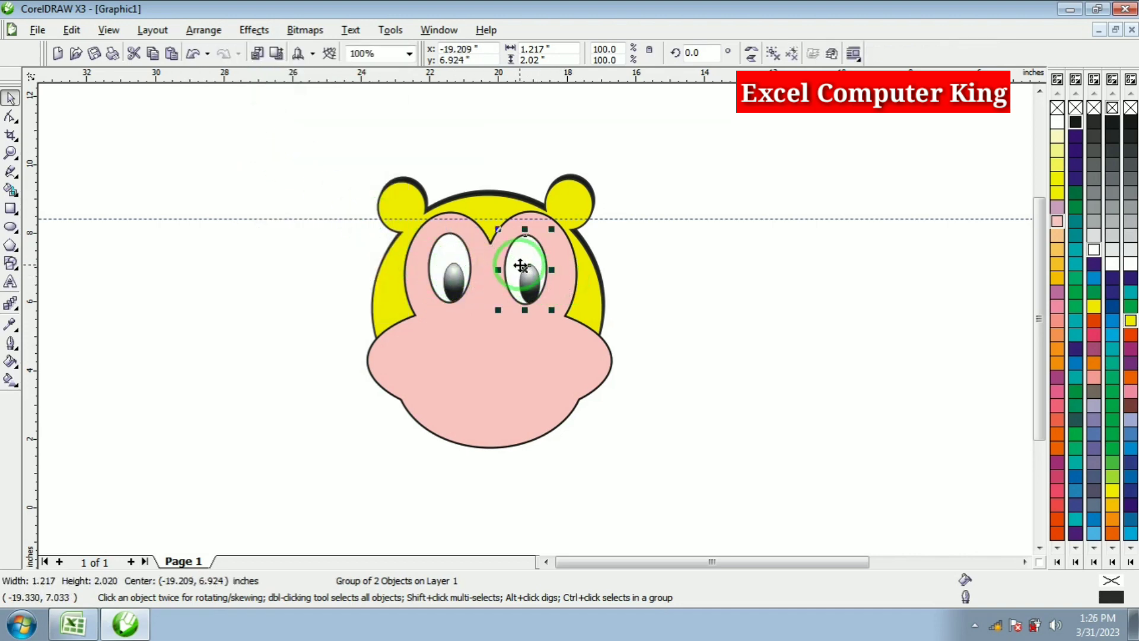
click(520, 256)
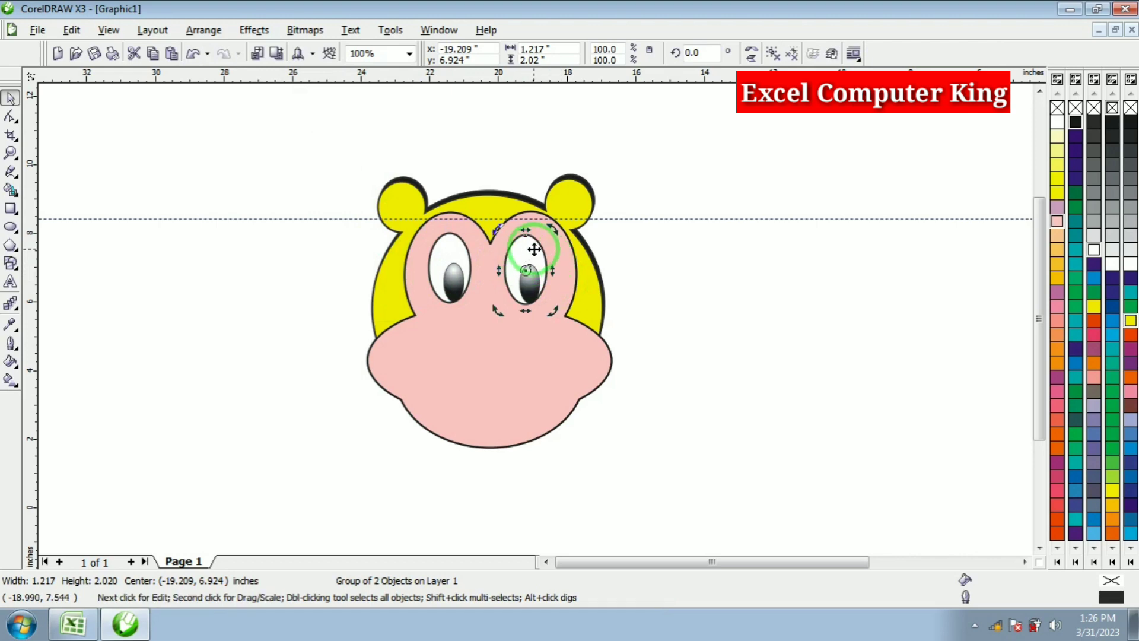
click(739, 313)
click(528, 274)
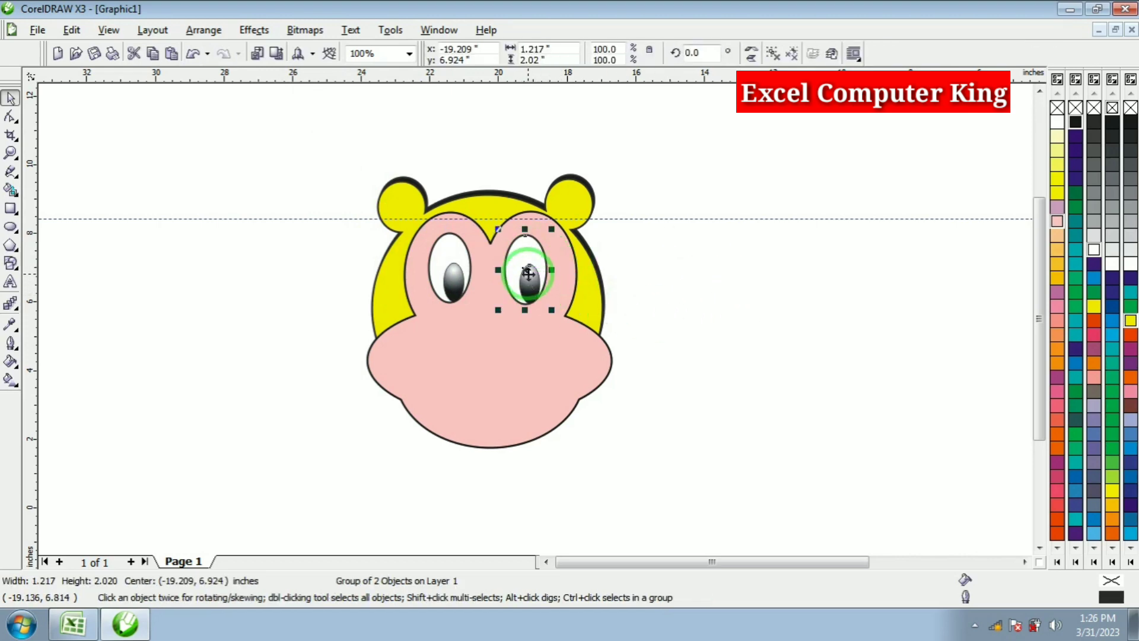
Mirror the duplicated eye horizontally so its pupil sits toward the middle of the face.
click(751, 57)
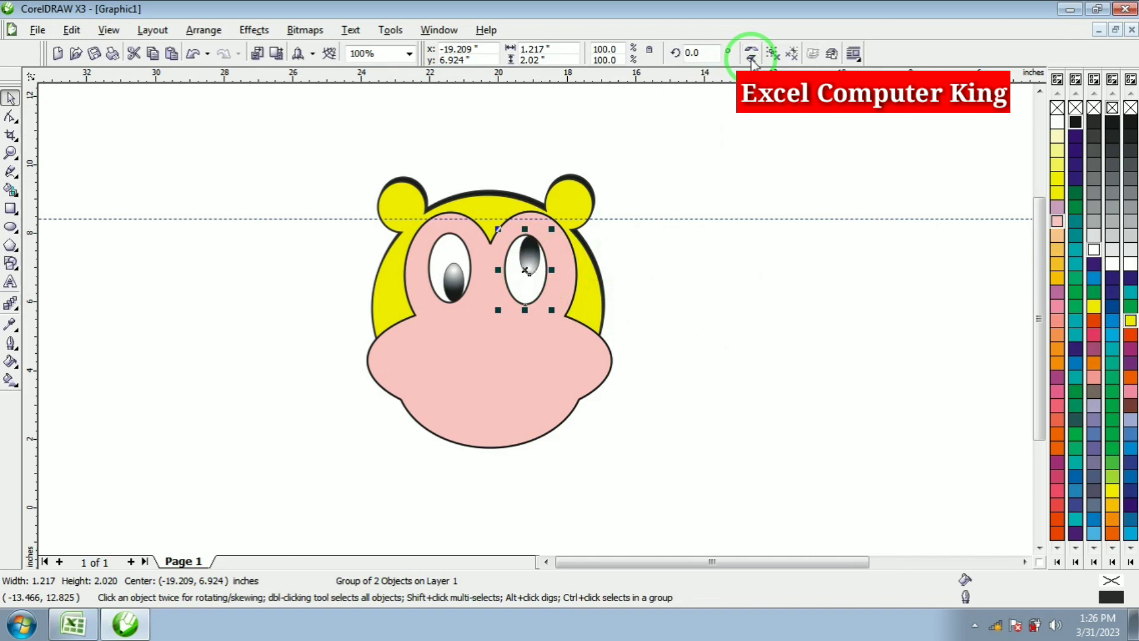
click(751, 54)
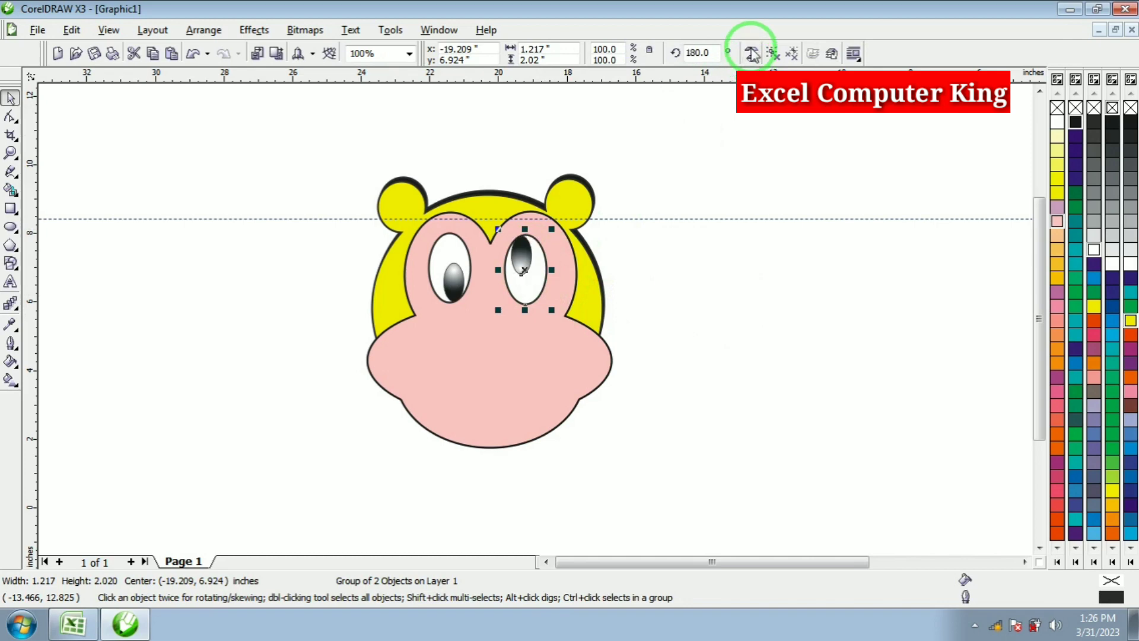
click(752, 53)
click(751, 58)
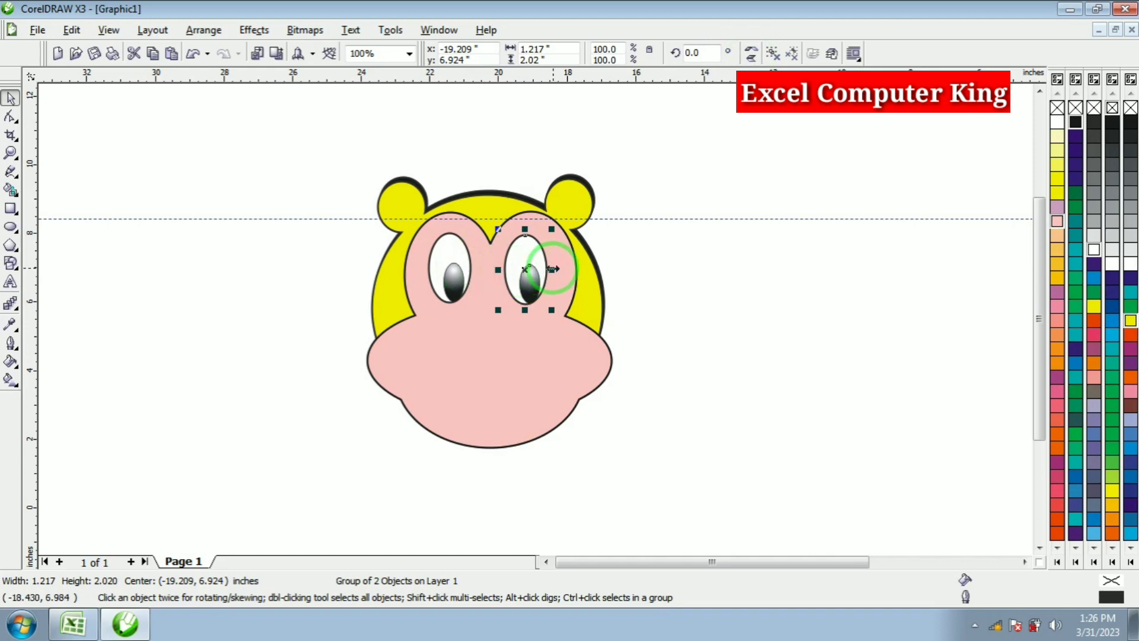
click(758, 55)
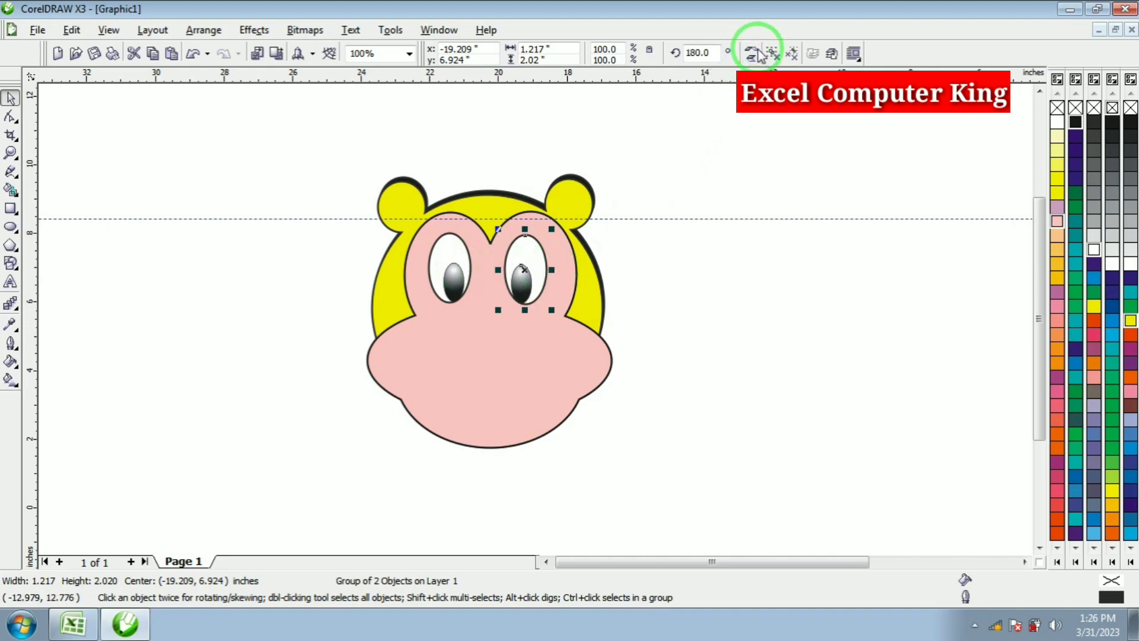
click(732, 342)
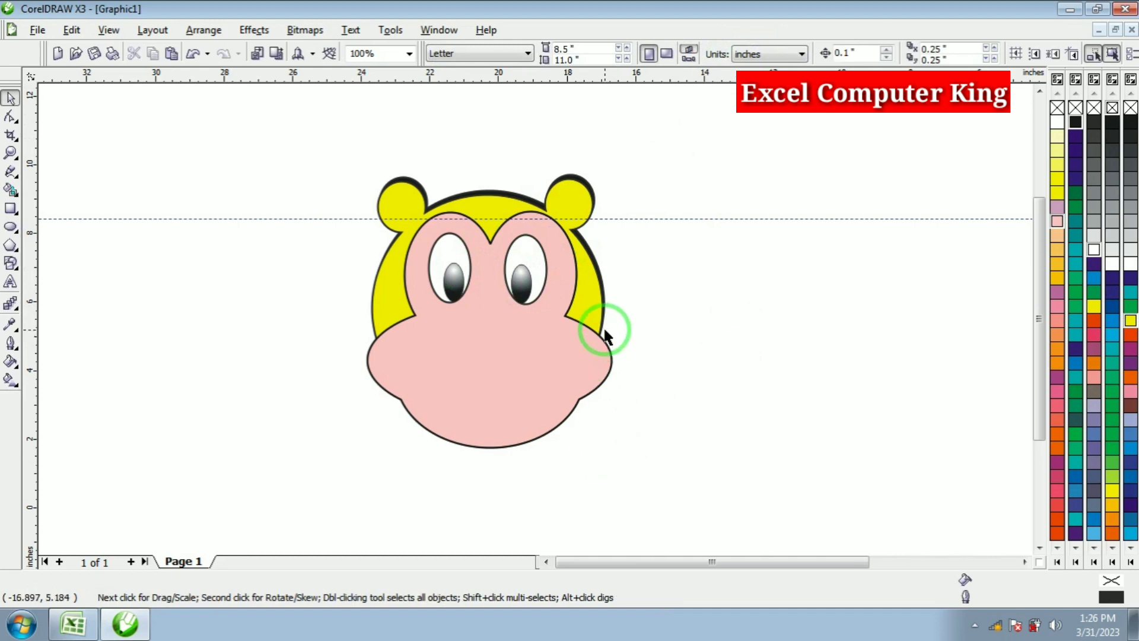
Rotate the mirrored eye on the right of the face clockwise by about 11 degrees.
click(535, 261)
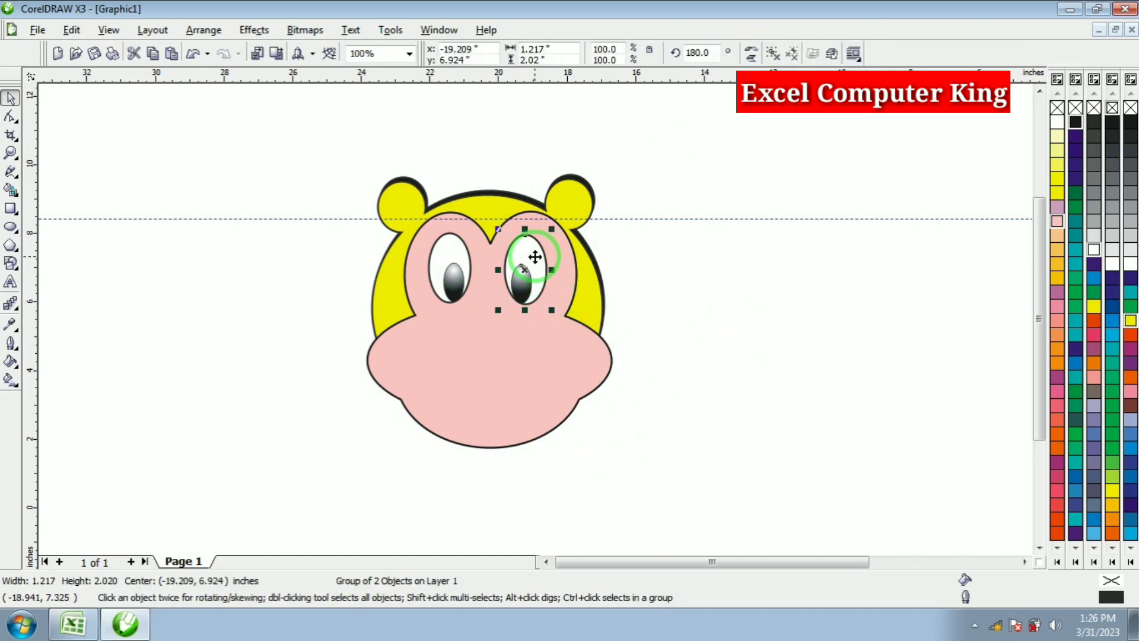
click(538, 253)
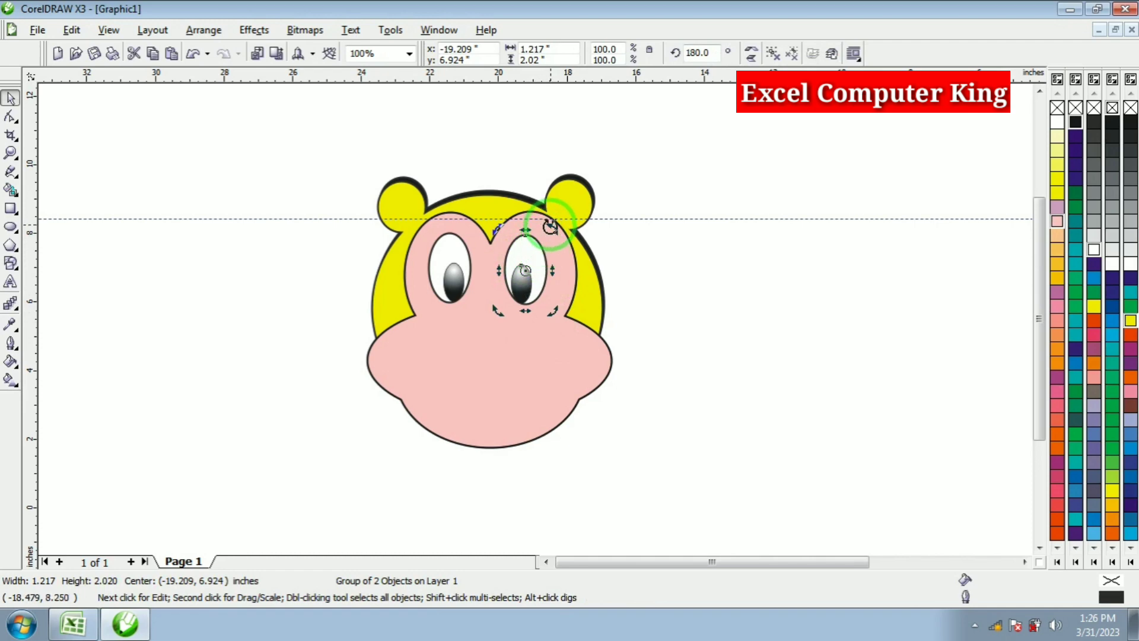
drag(550, 226, 561, 235)
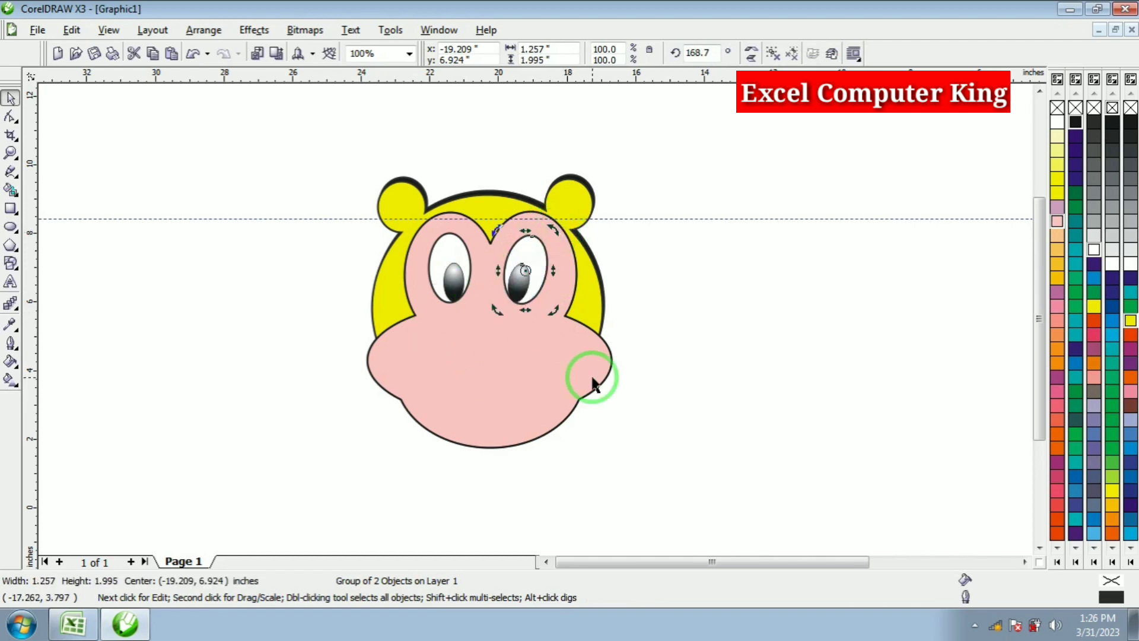
click(662, 369)
Rotate the eye on the left of the face slightly counterclockwise so its top leans outward.
click(437, 264)
click(437, 262)
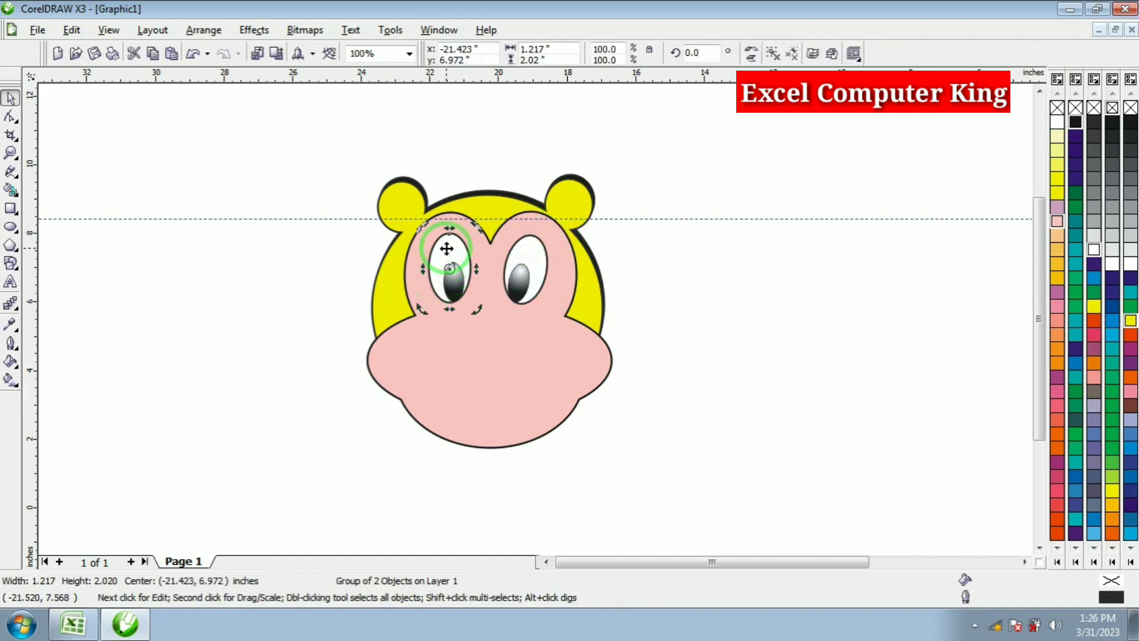
drag(434, 232, 395, 226)
click(237, 305)
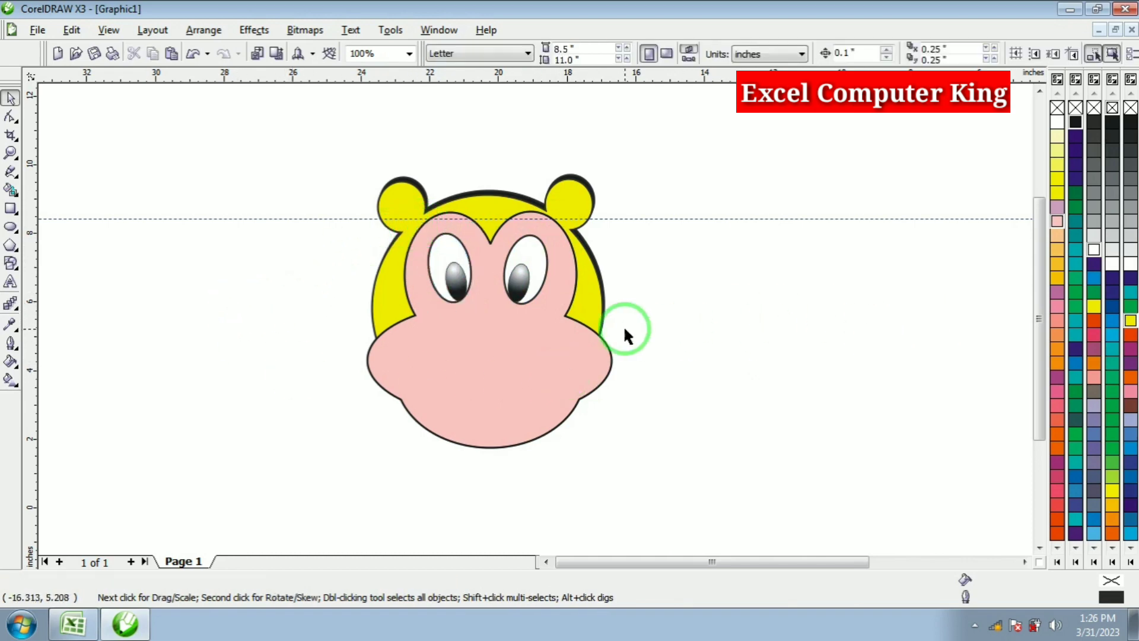
Draw a black-filled nose ellipse about 2.04 by 1.87 inches centered just below the eyes.
click(10, 227)
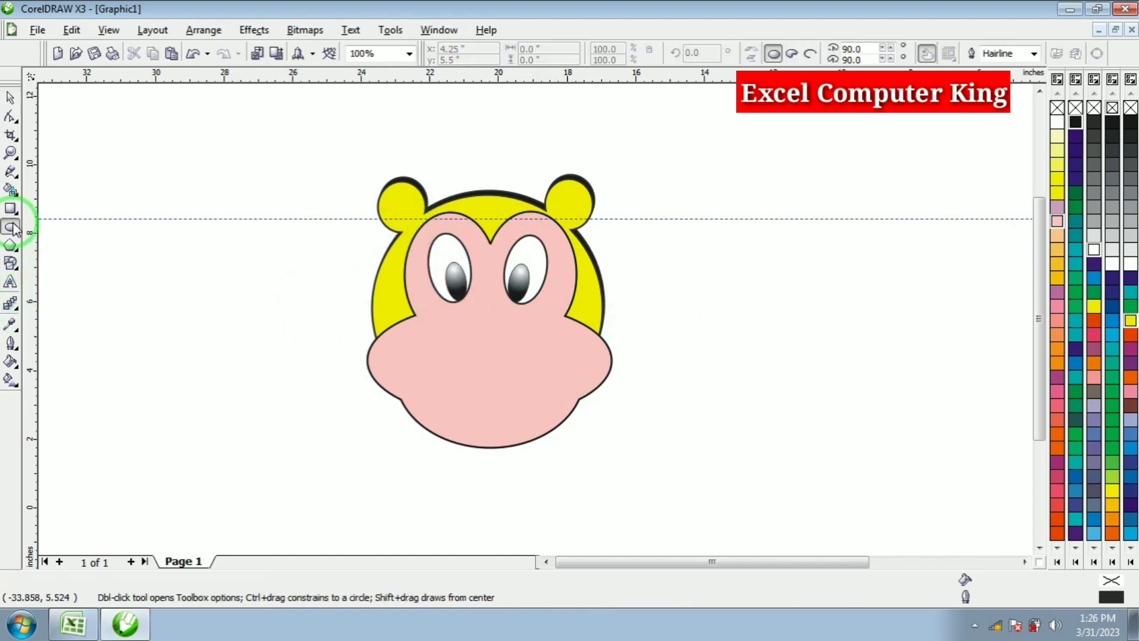
drag(457, 302, 527, 367)
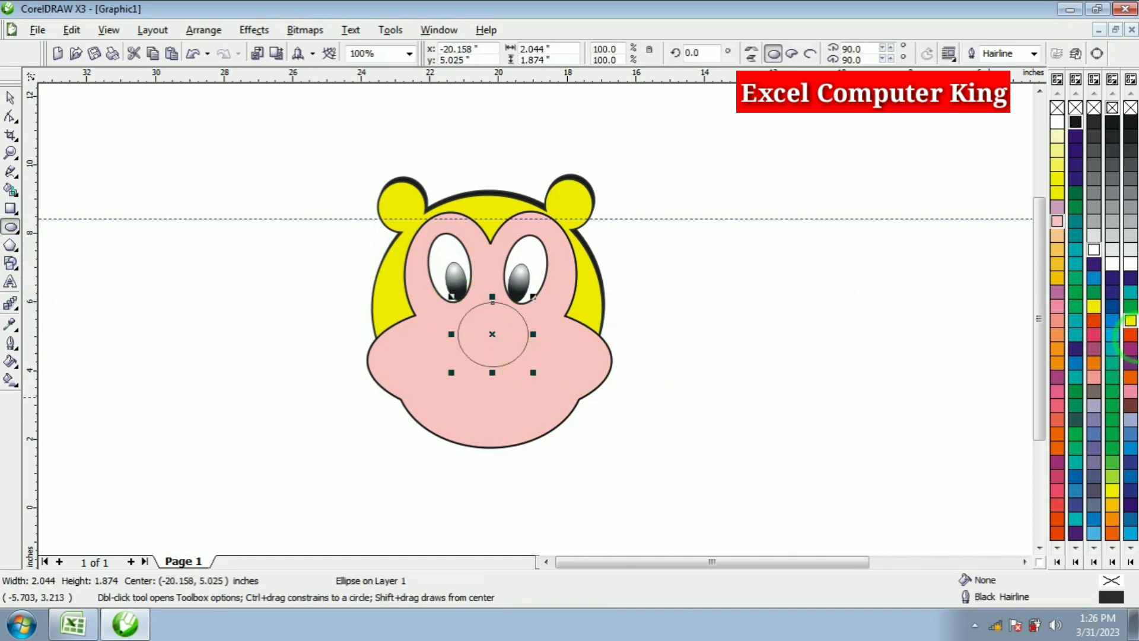
click(1075, 122)
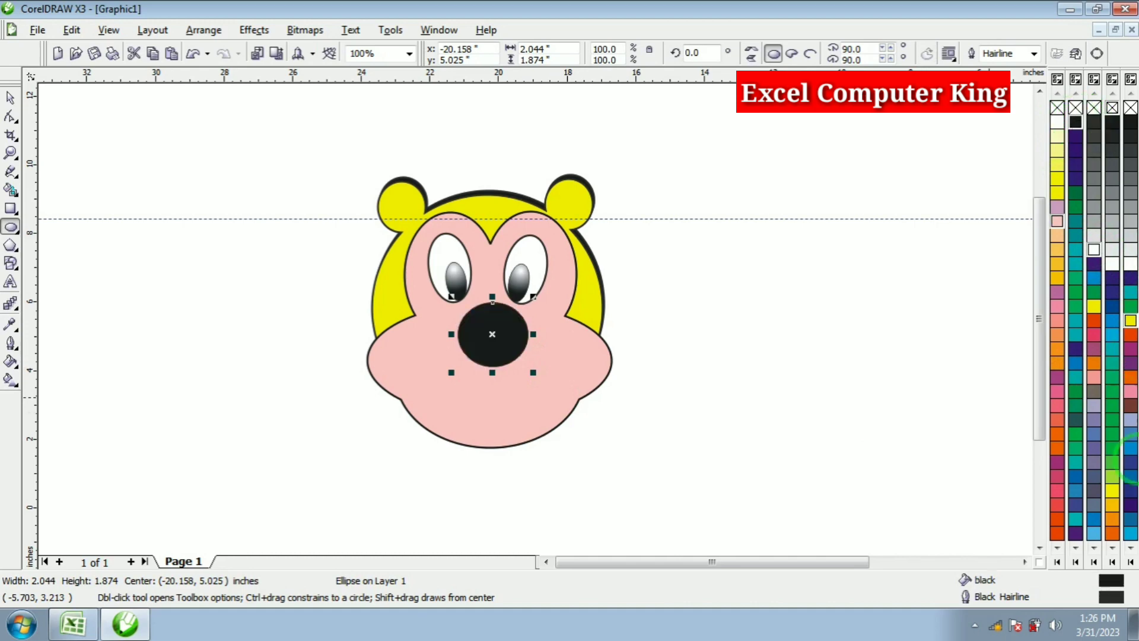
Give the nose a black-to-white radial fountain fill with 20% edge pad and 23% vertical center offset.
click(11, 363)
click(63, 372)
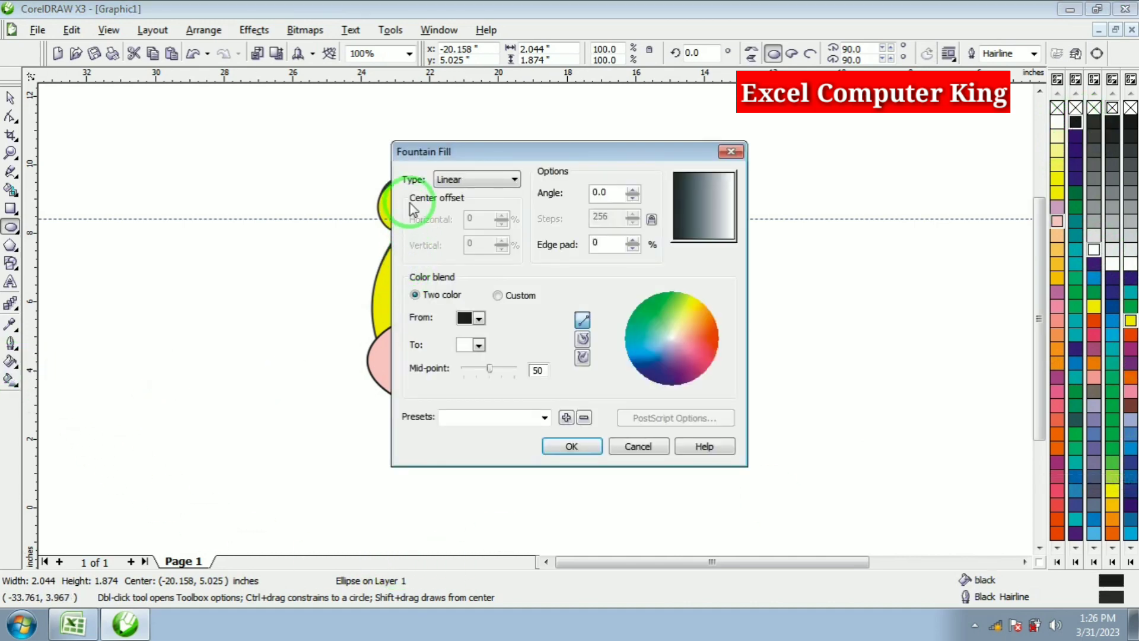
click(472, 179)
click(473, 206)
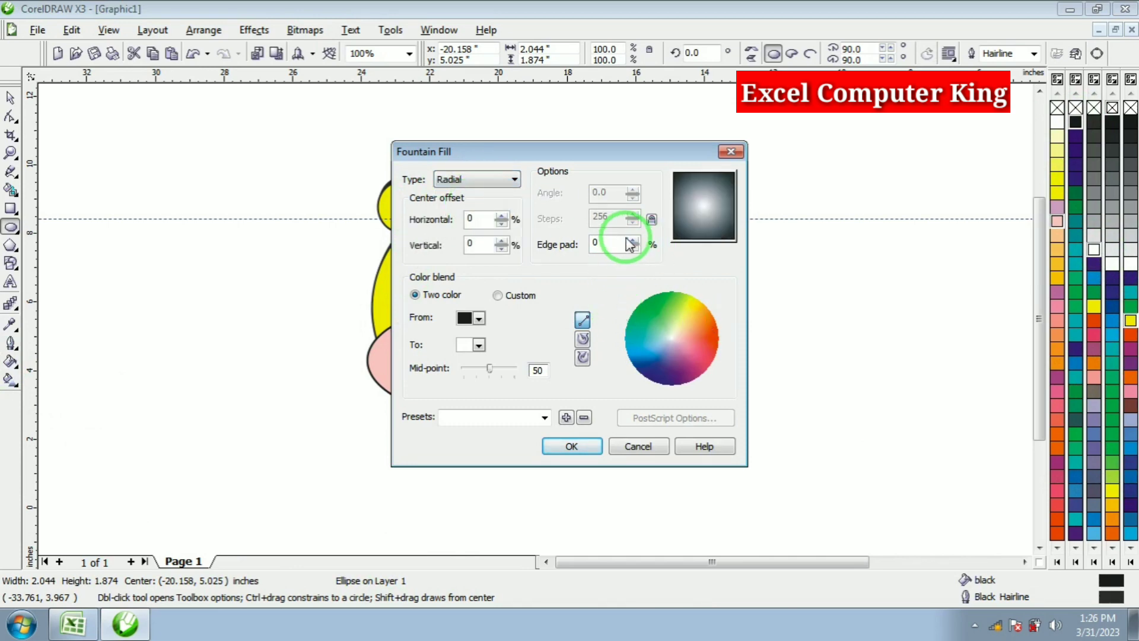
click(633, 240)
click(633, 240)
click(704, 209)
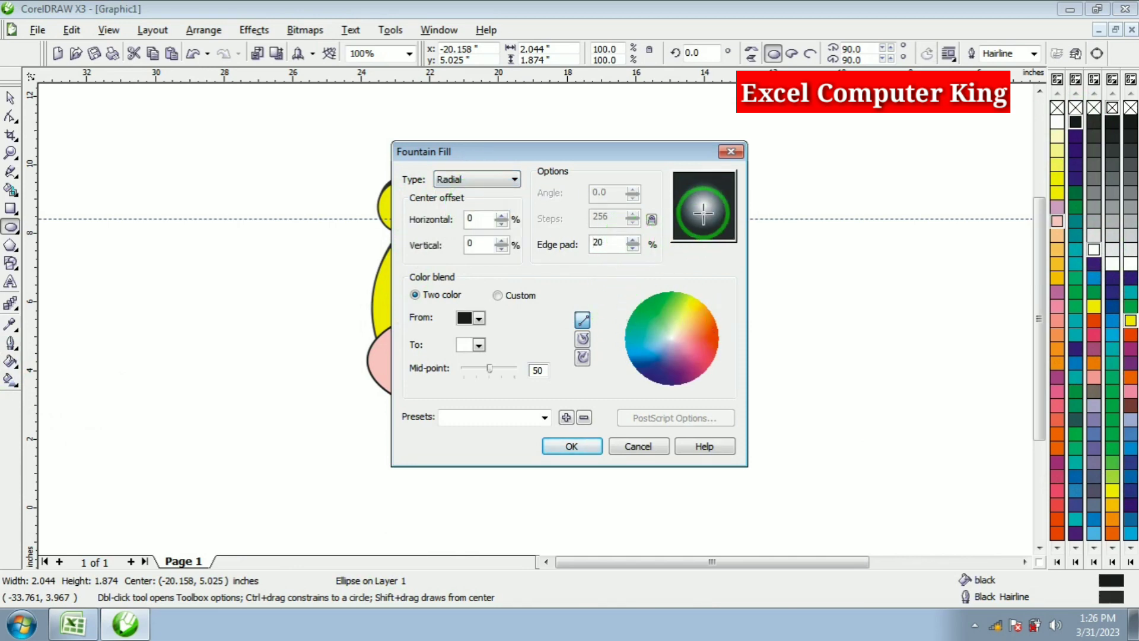
drag(704, 209, 704, 192)
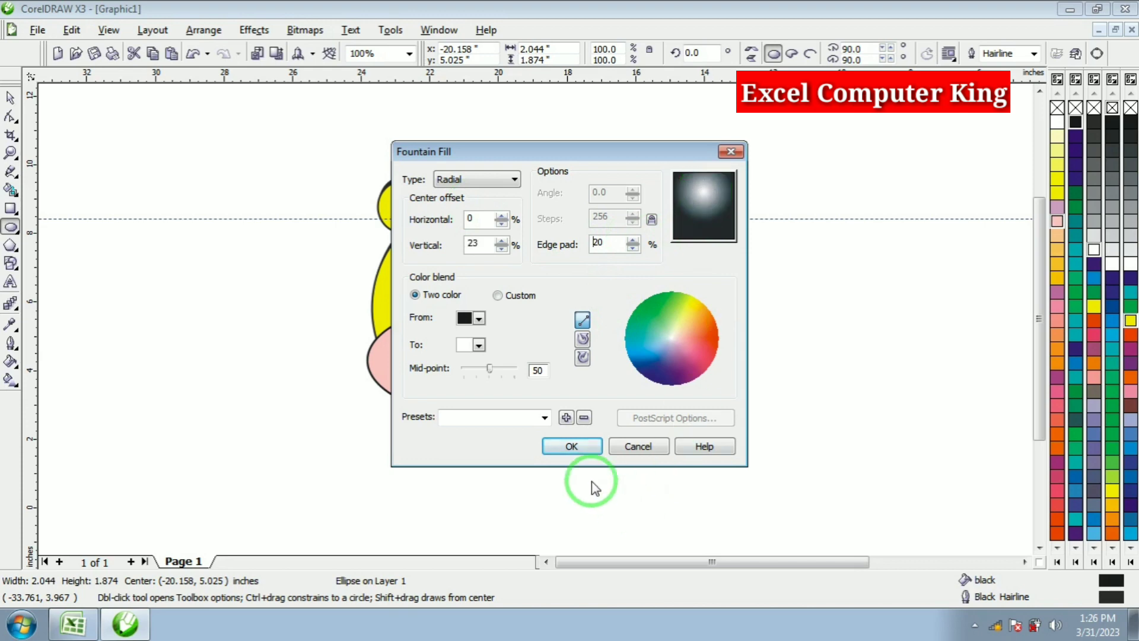
click(569, 446)
click(786, 427)
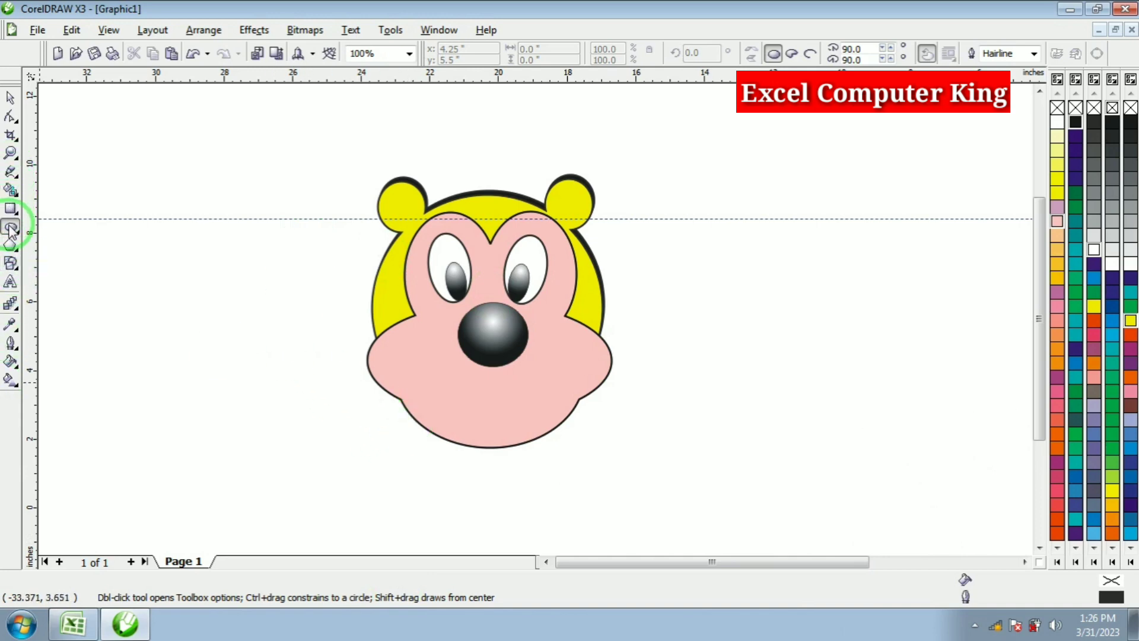
Draw an unfilled ellipse about 4.31 by 2.63 inches across the lower face with a 1.4 mm outline.
drag(413, 325, 560, 415)
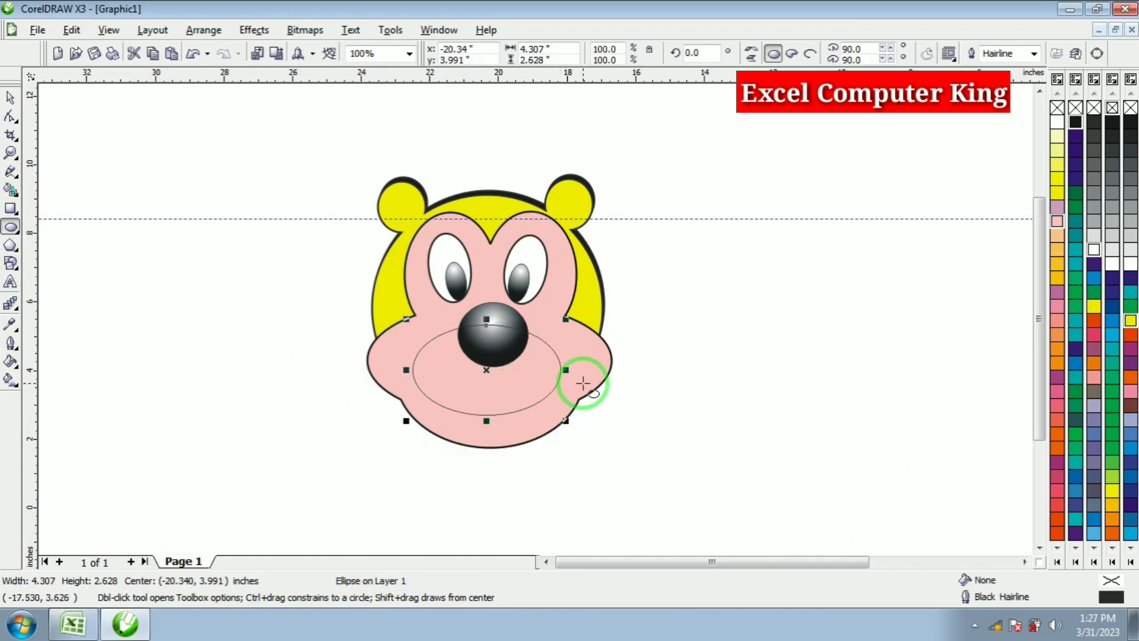
click(1034, 53)
click(1007, 167)
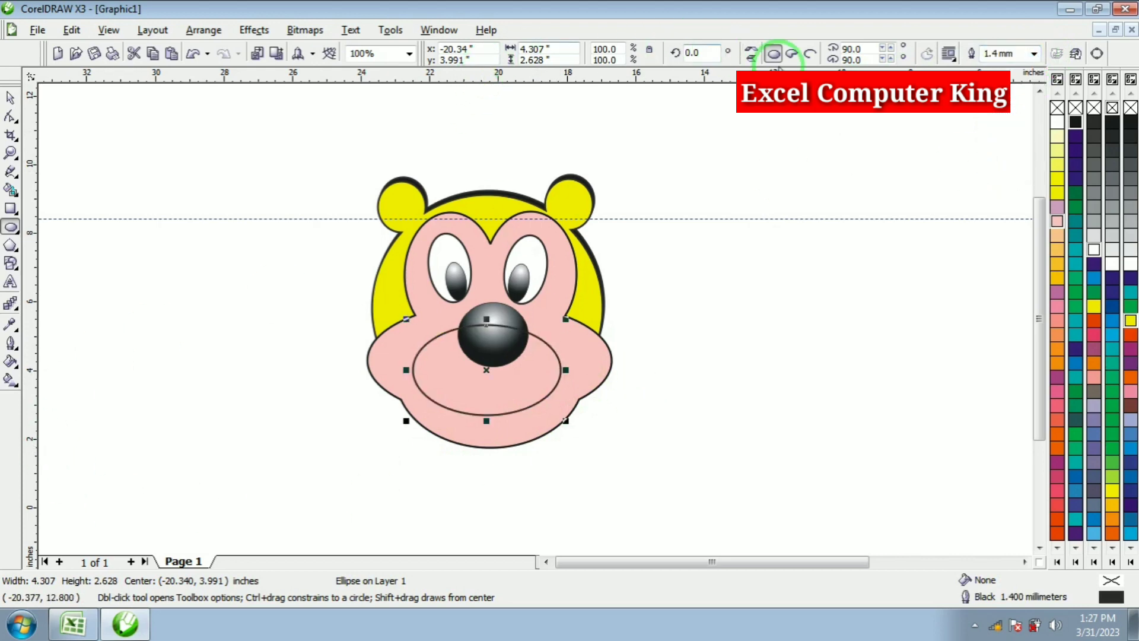
Turn the ellipse on the lower face into a smile arc with a starting angle of 160 and an ending angle of 20 degrees.
click(894, 61)
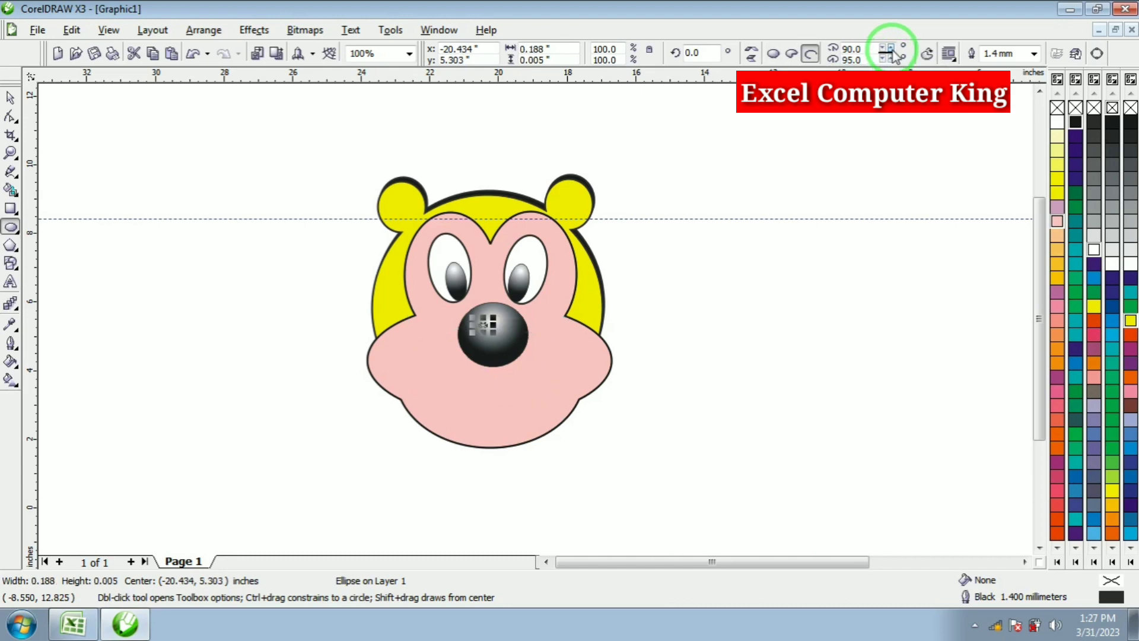
click(889, 49)
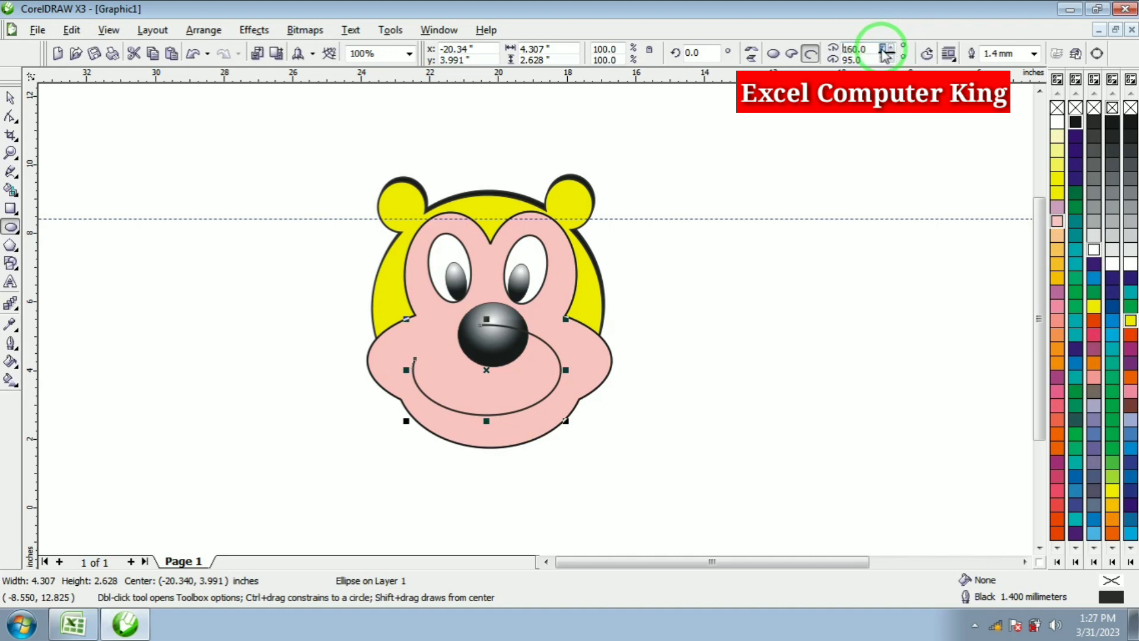
click(885, 50)
click(885, 50)
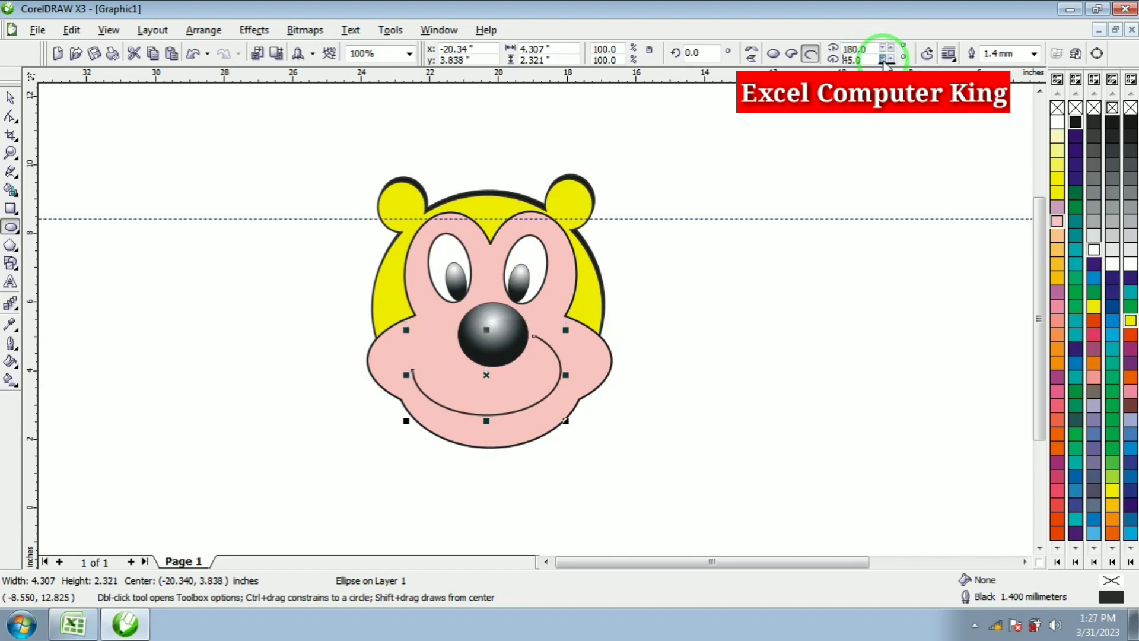
click(883, 59)
click(882, 59)
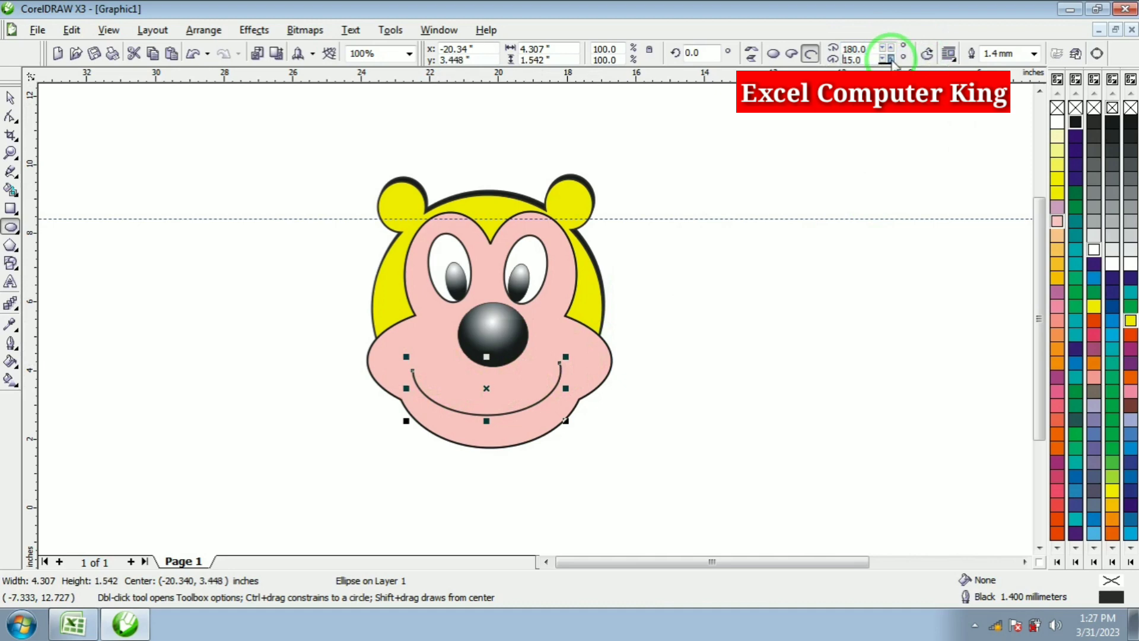
click(890, 60)
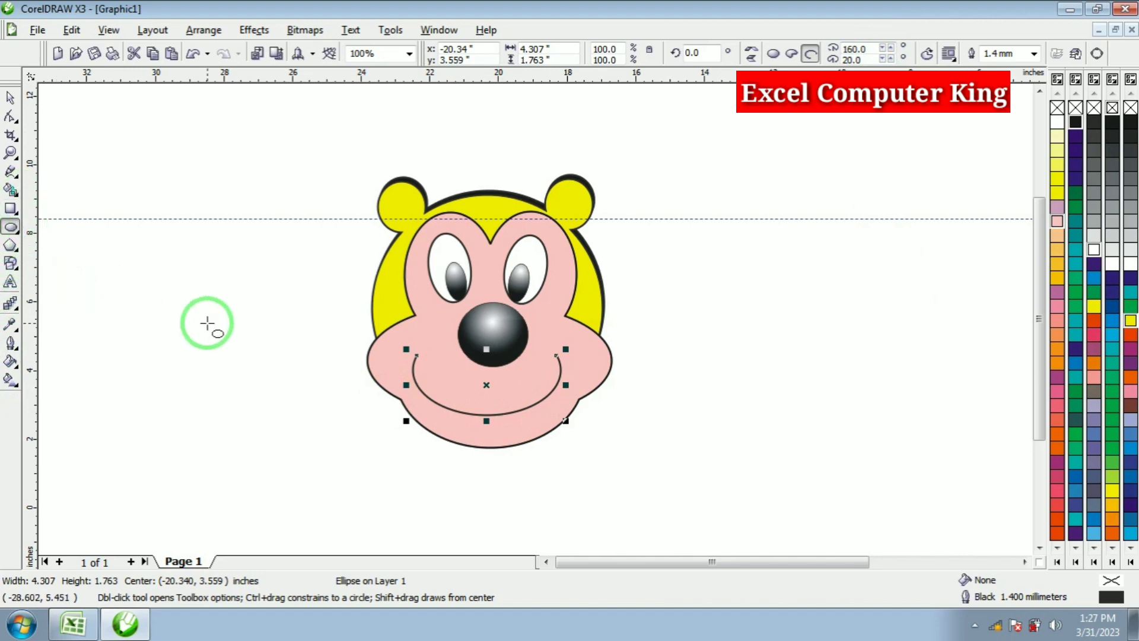
click(12, 174)
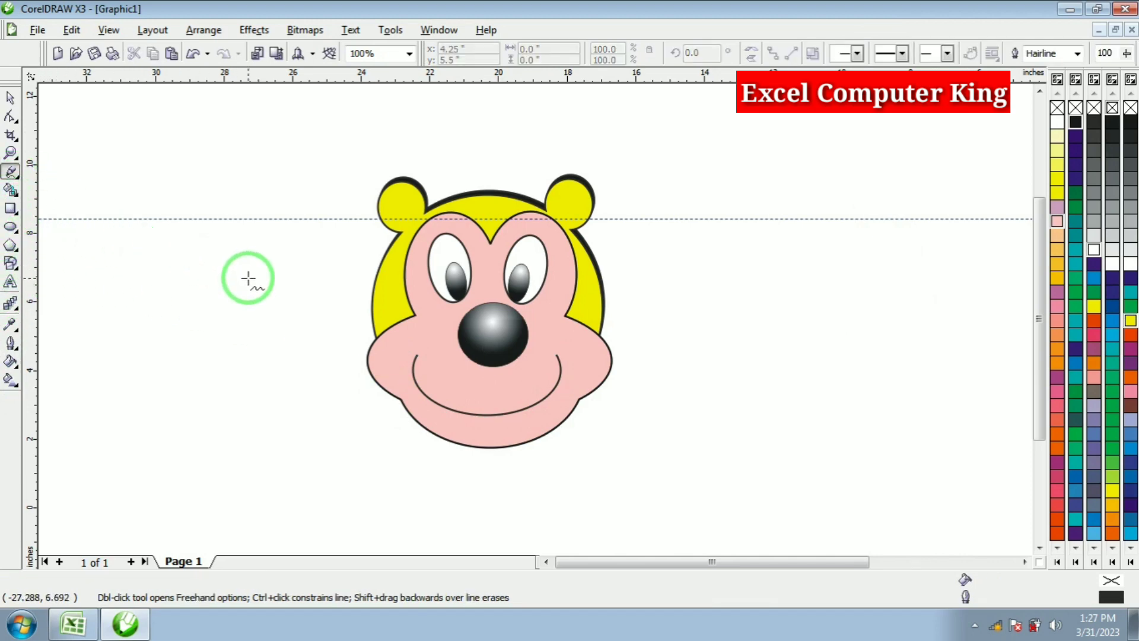
drag(215, 304, 229, 285)
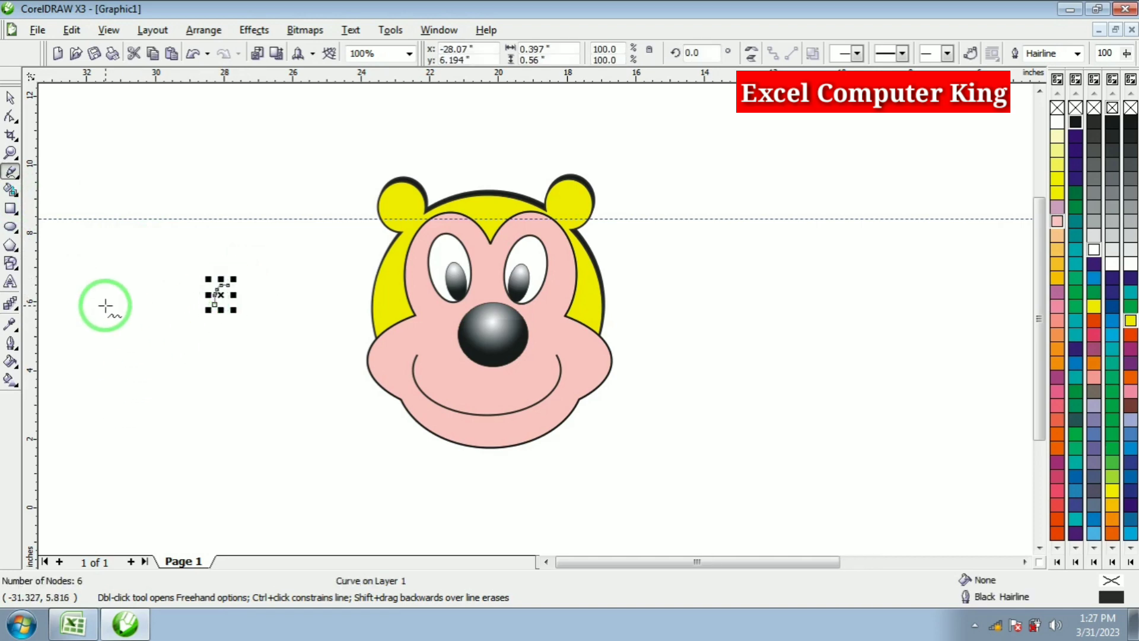
click(10, 98)
click(198, 248)
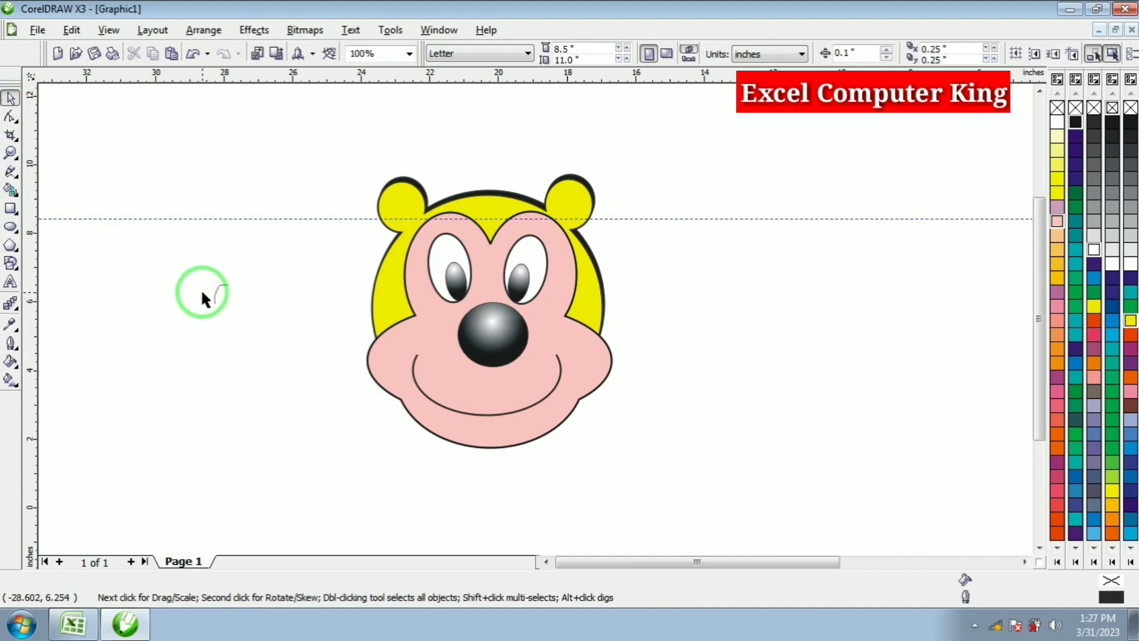
drag(182, 274, 276, 365)
key(Delete)
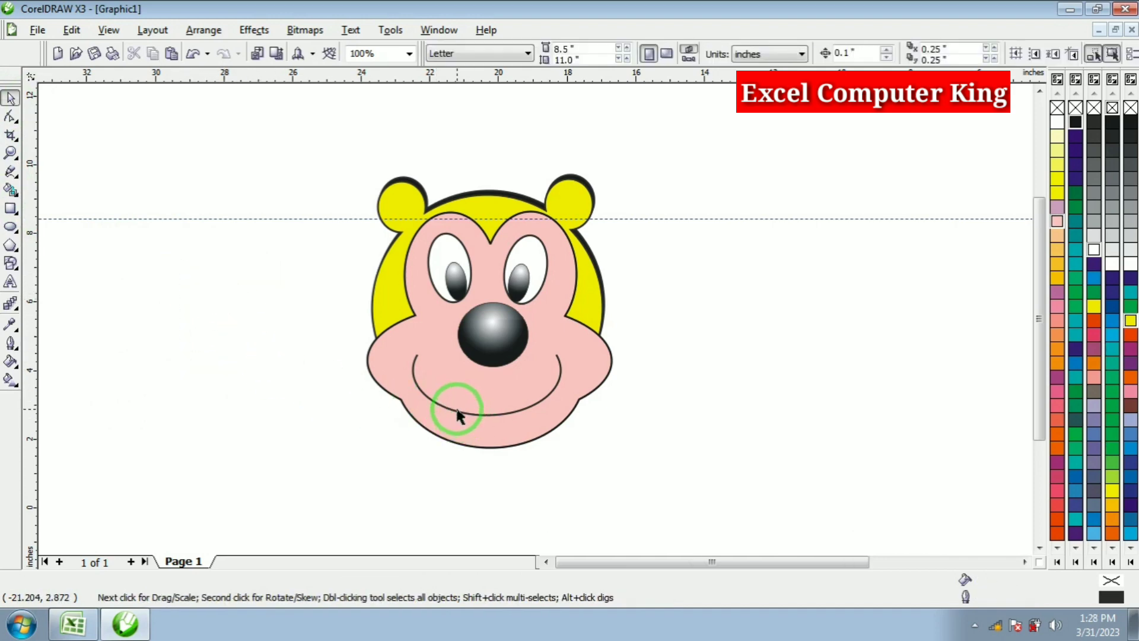
Copy the smile arc to the empty area left of the head and rotate the copy to about 250 degrees.
drag(457, 415, 230, 391)
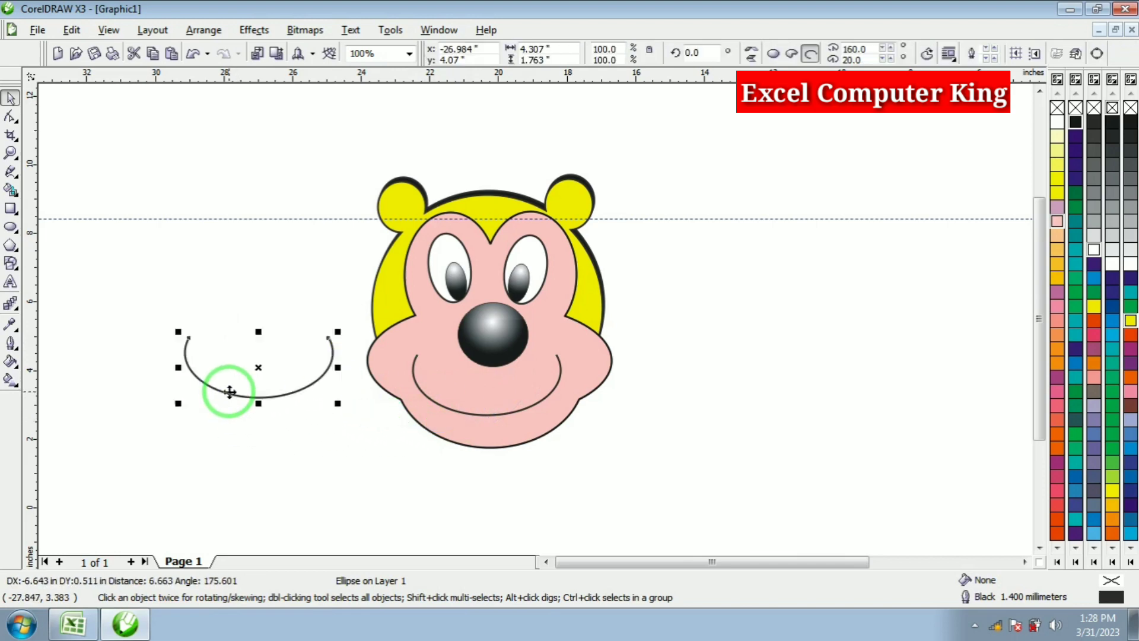
click(256, 396)
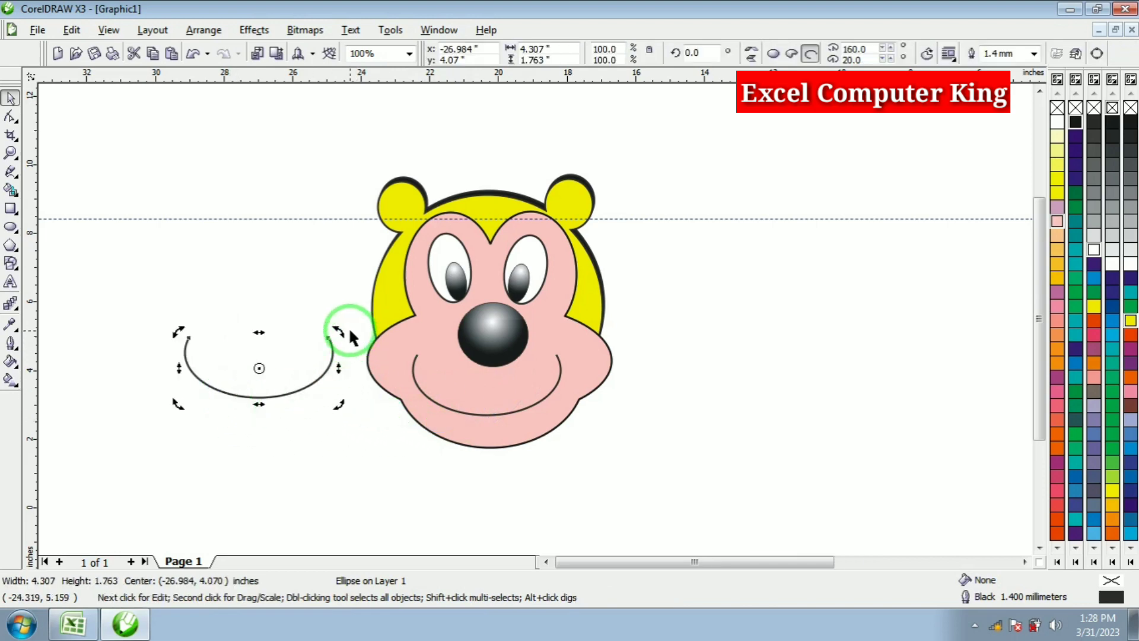
drag(336, 333, 262, 458)
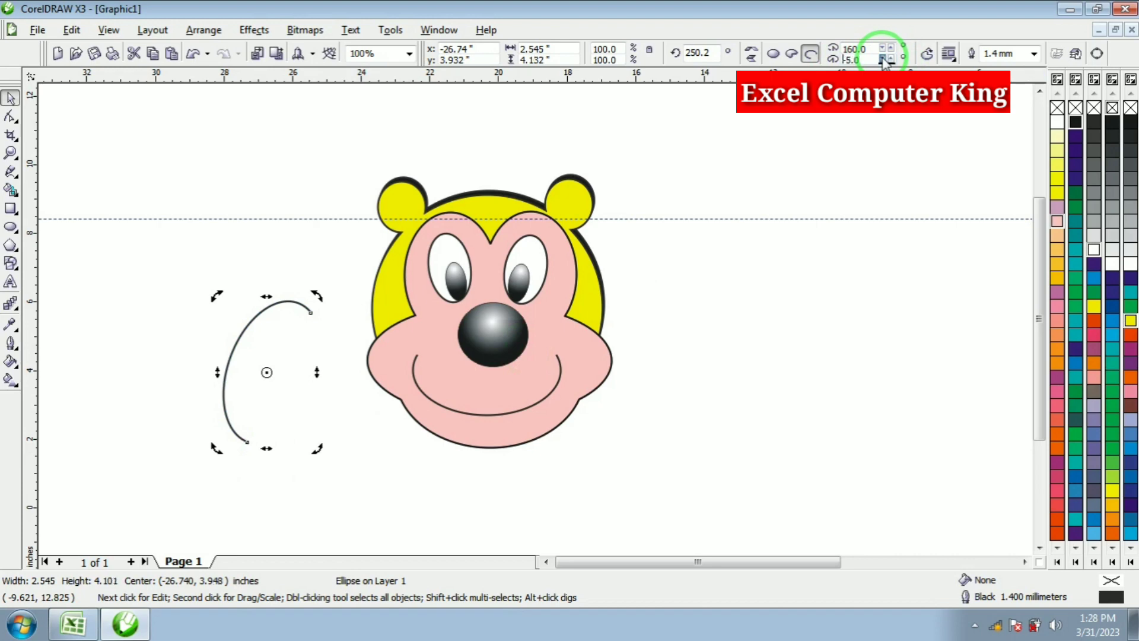
Shorten the copied arc to span 225 to 265 degrees and place it across the left end of the smile.
click(883, 60)
drag(883, 60, 891, 46)
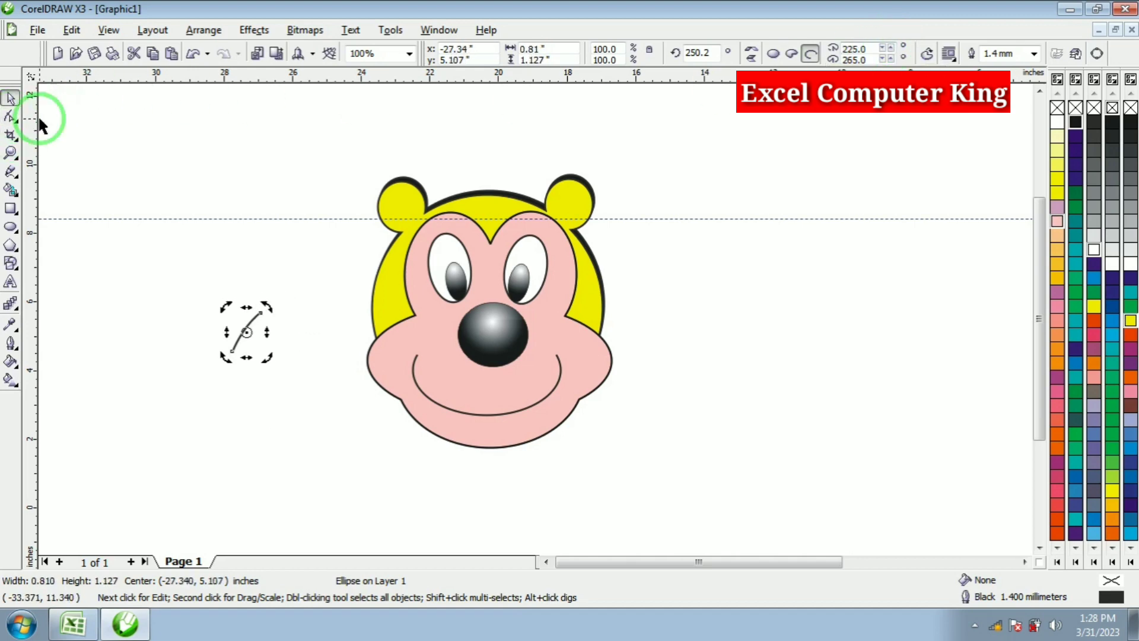
click(226, 326)
Place a horizontally mirrored copy of the short arc across the right end of the smile.
drag(244, 335, 706, 360)
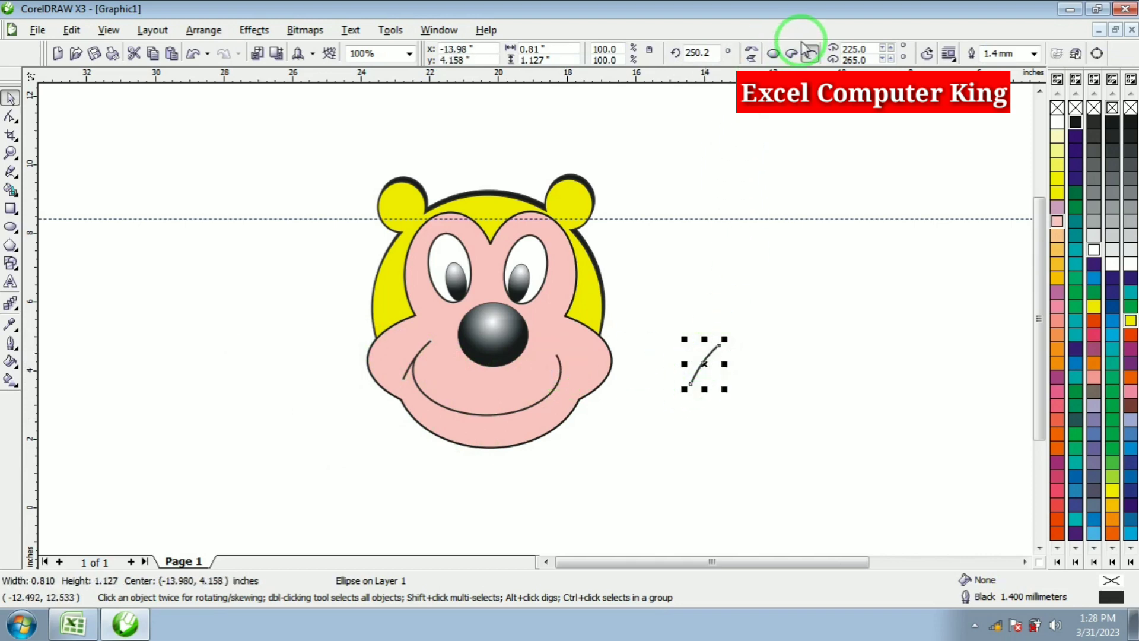
click(867, 60)
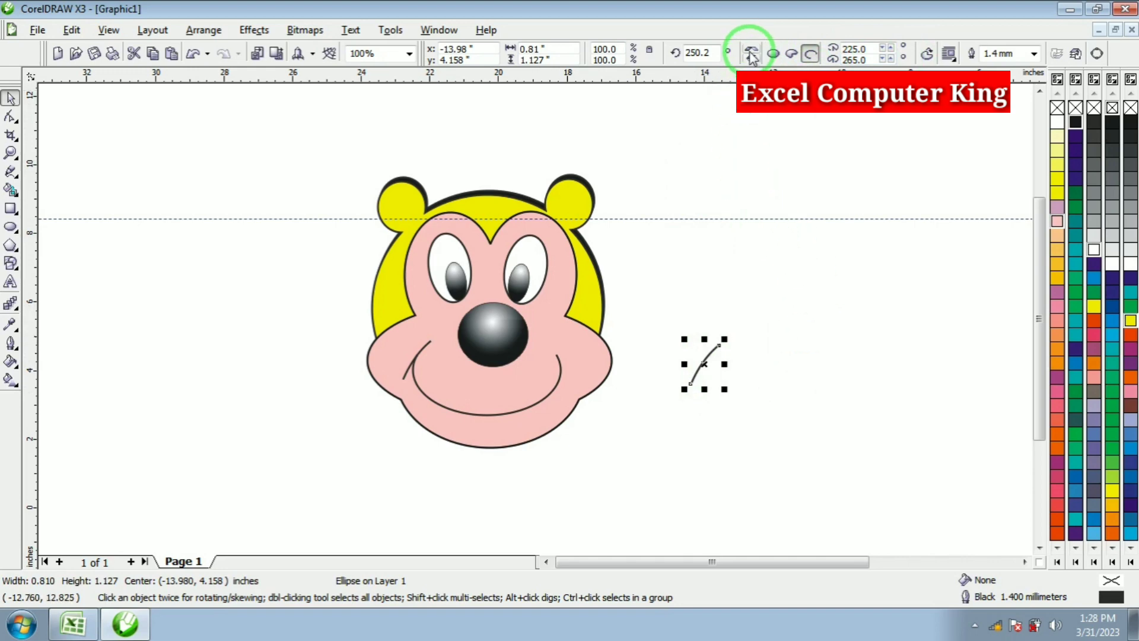
click(823, 369)
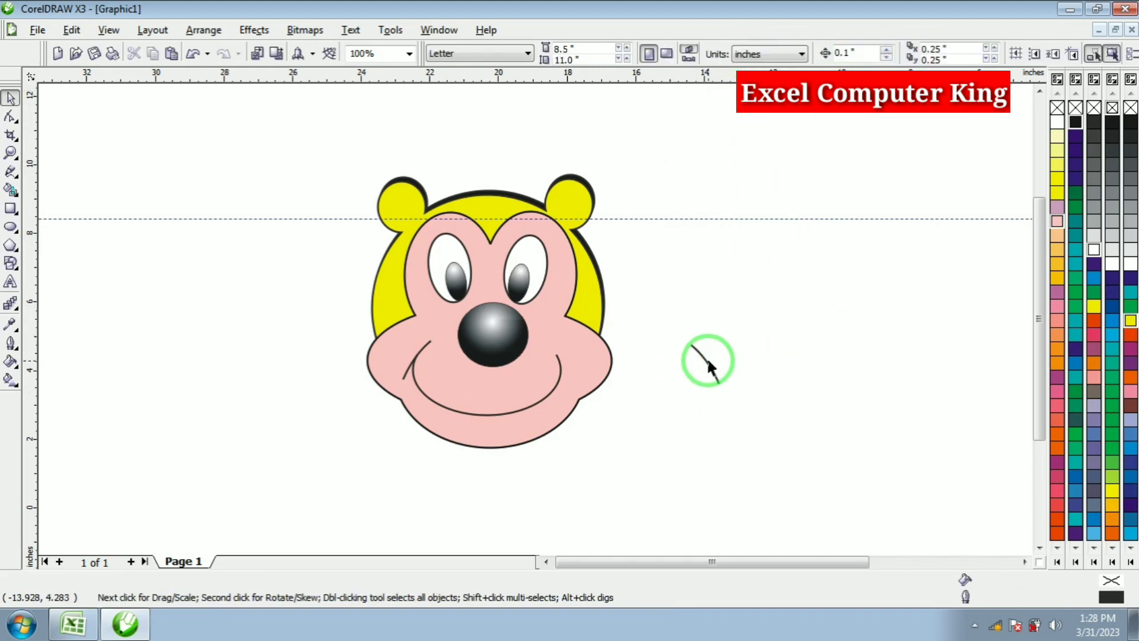
drag(650, 367, 562, 357)
click(642, 446)
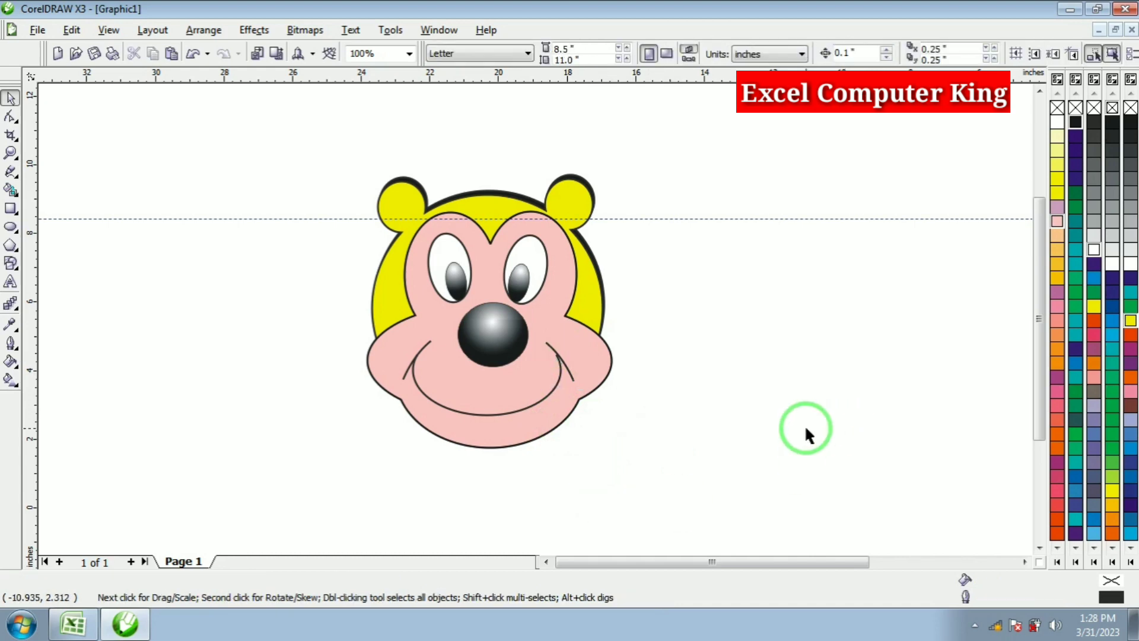
click(562, 361)
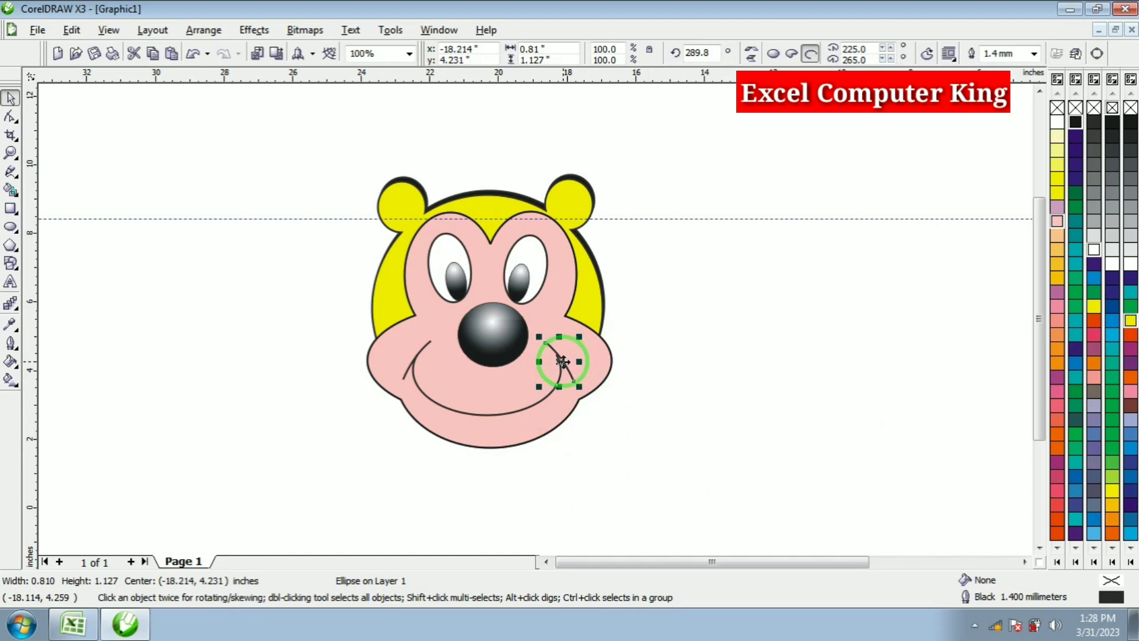
click(641, 536)
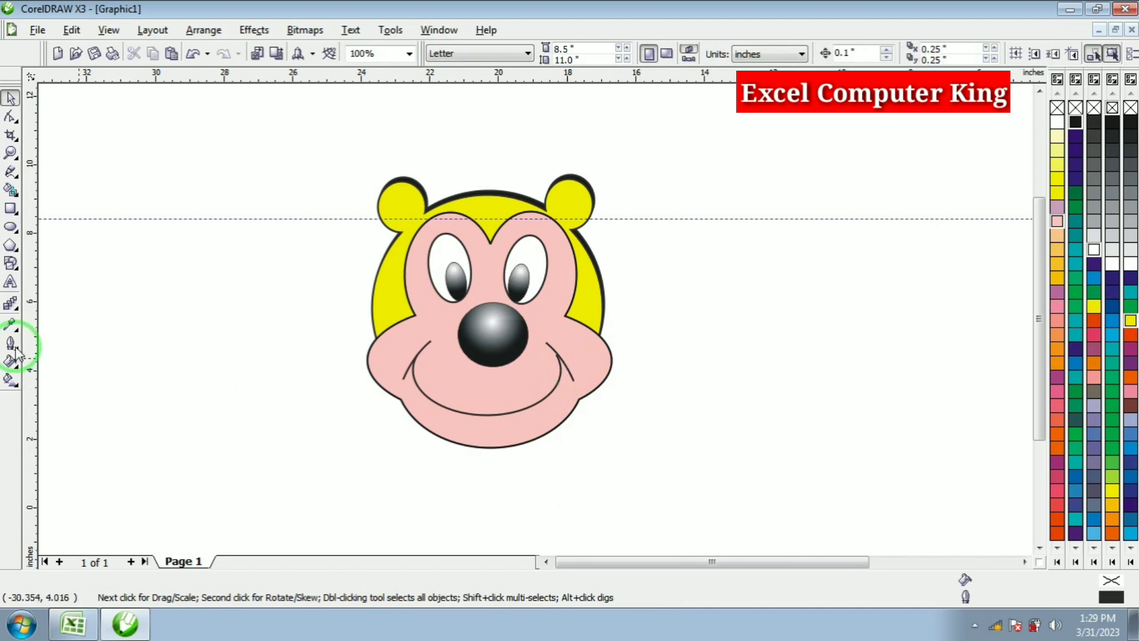
Draw a 3-point curve about 3.6 by 1.5 inches bulging below the smile to form the mouth's lower edge.
click(11, 172)
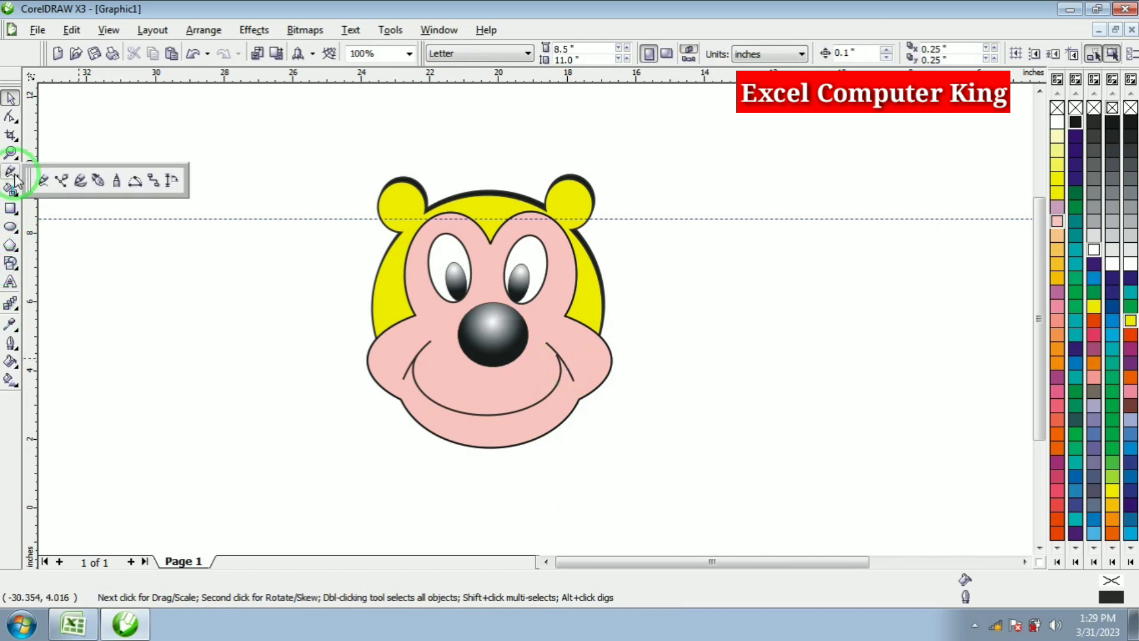
click(135, 181)
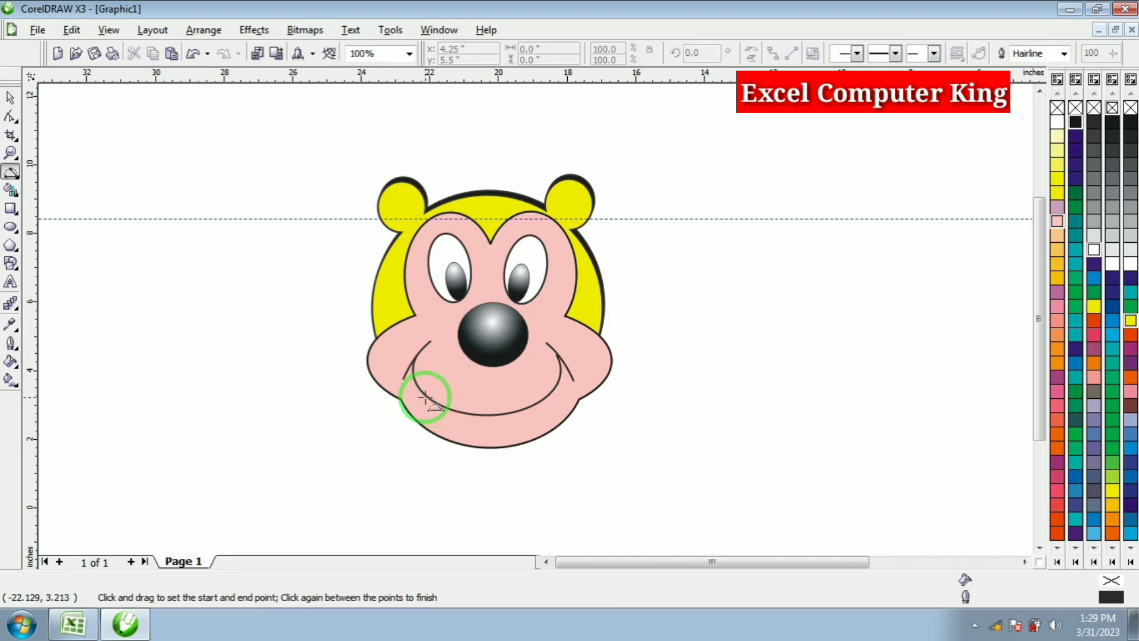
drag(428, 398, 552, 388)
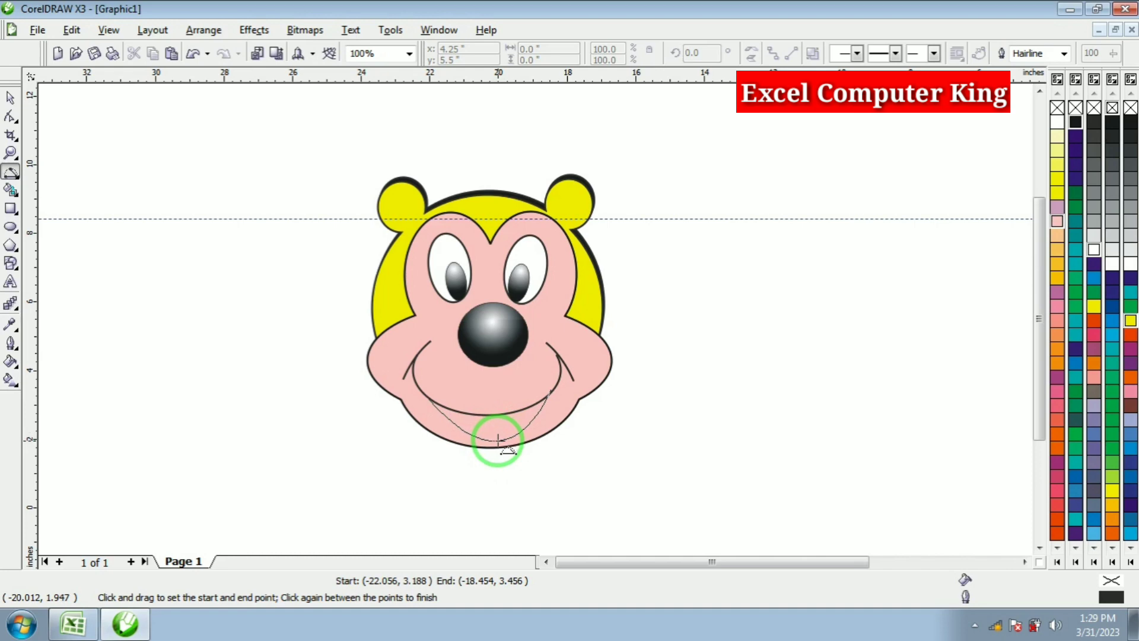
click(498, 436)
Close the mouth shape with a second 3-point curve following the smile line and fill it black.
click(10, 169)
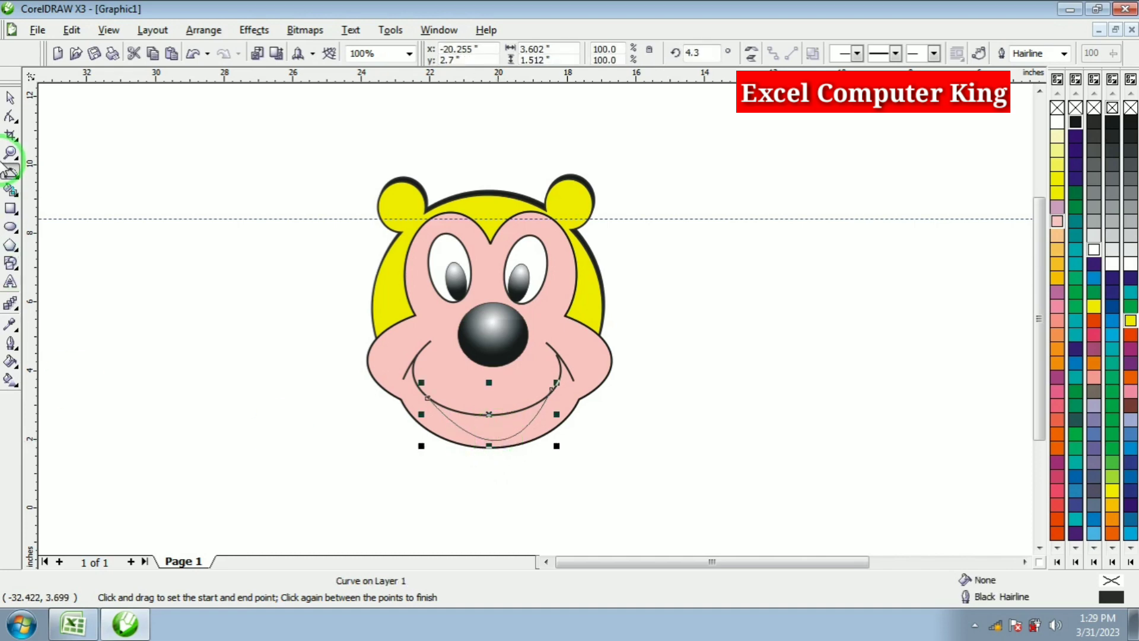
click(8, 153)
drag(344, 340, 617, 472)
click(10, 127)
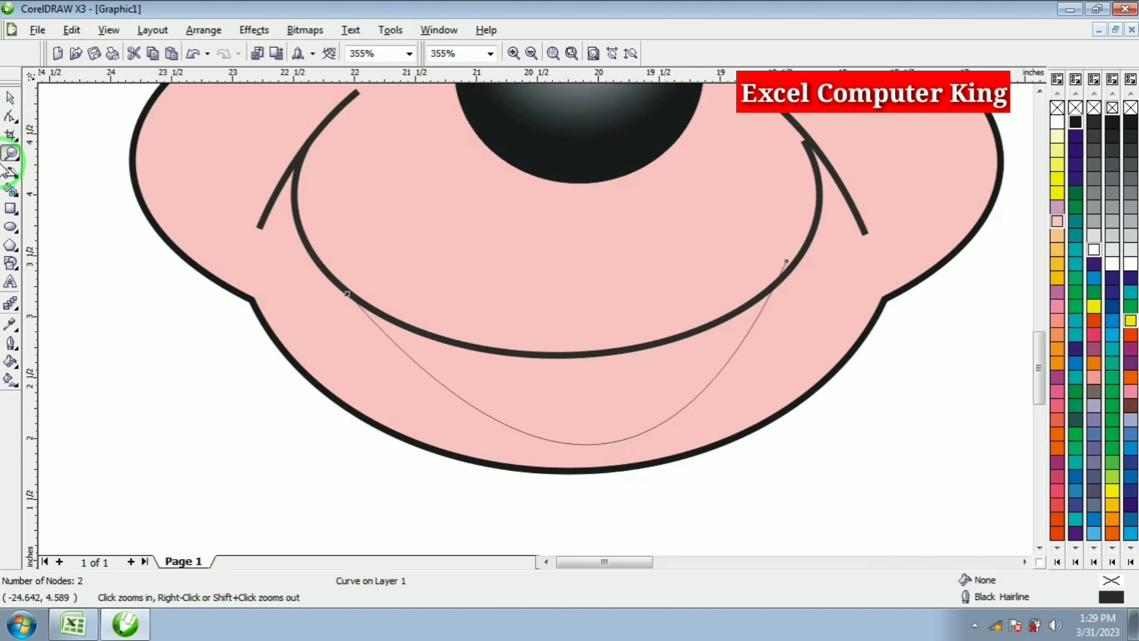
click(10, 173)
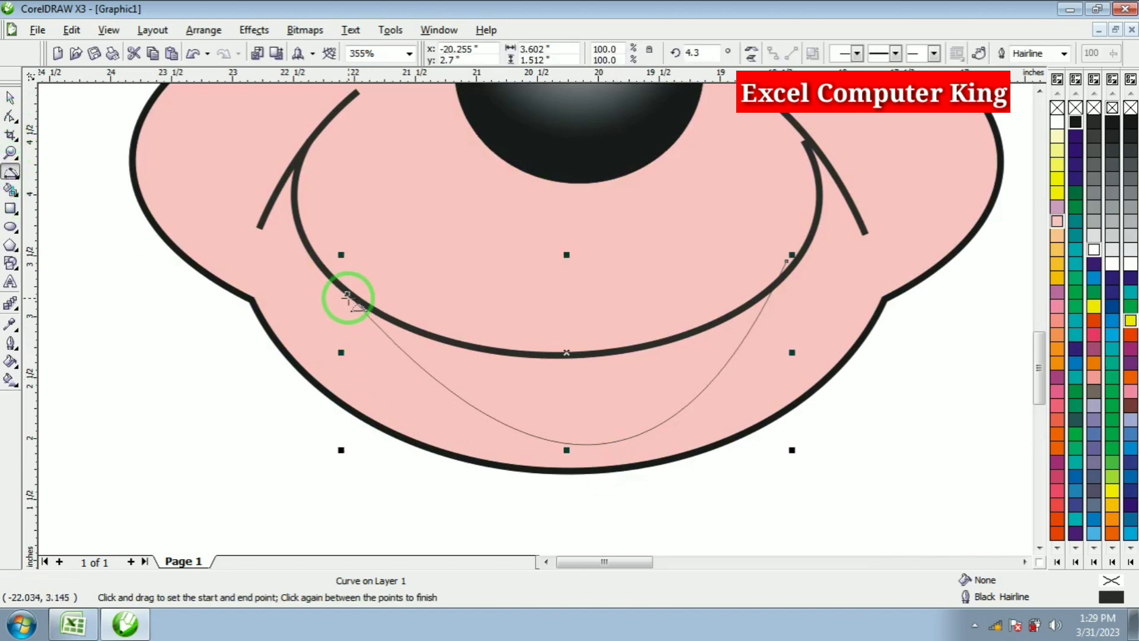
drag(347, 293, 786, 262)
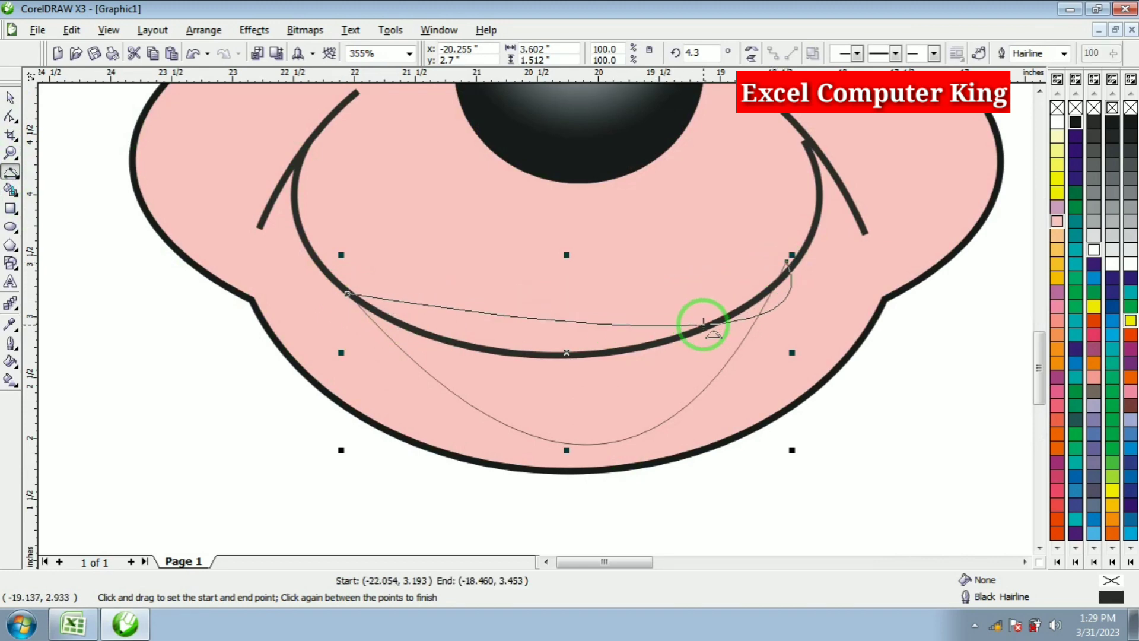
click(595, 356)
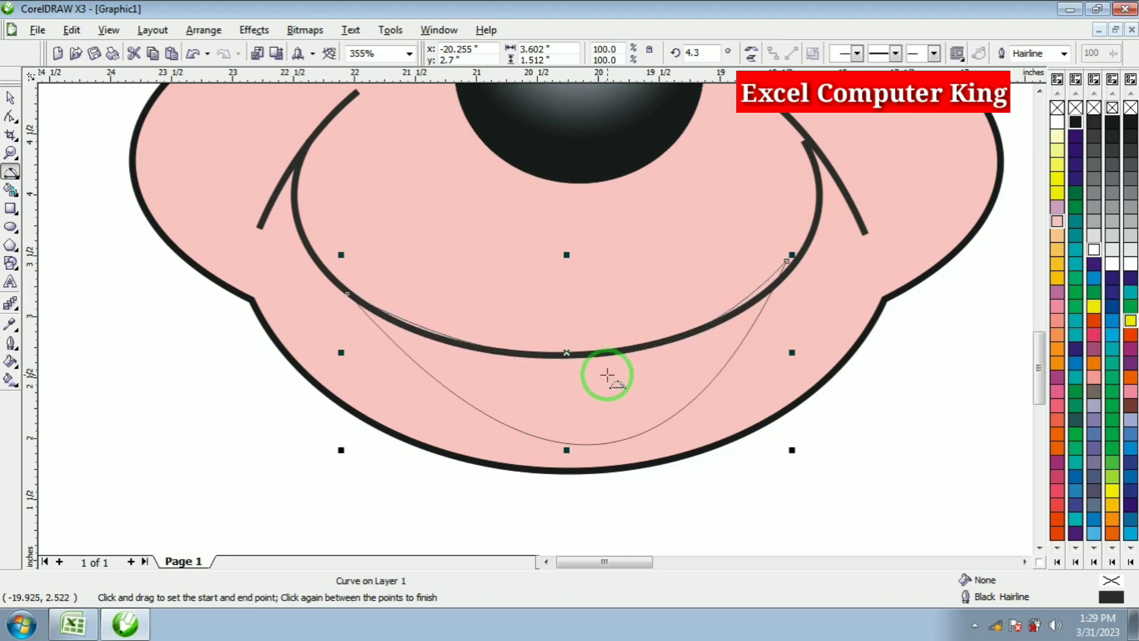
click(1077, 123)
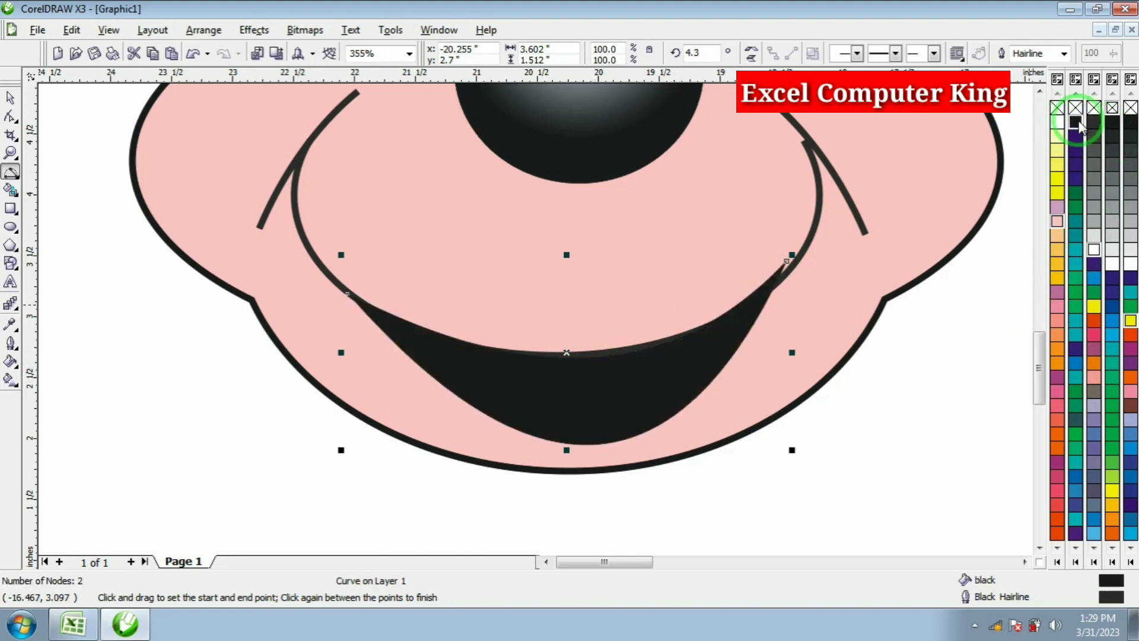
Fit the black mouth against the smile line by stretching it to about 1.66 inches high and skewing its top slightly to the right.
click(10, 97)
drag(635, 399, 638, 411)
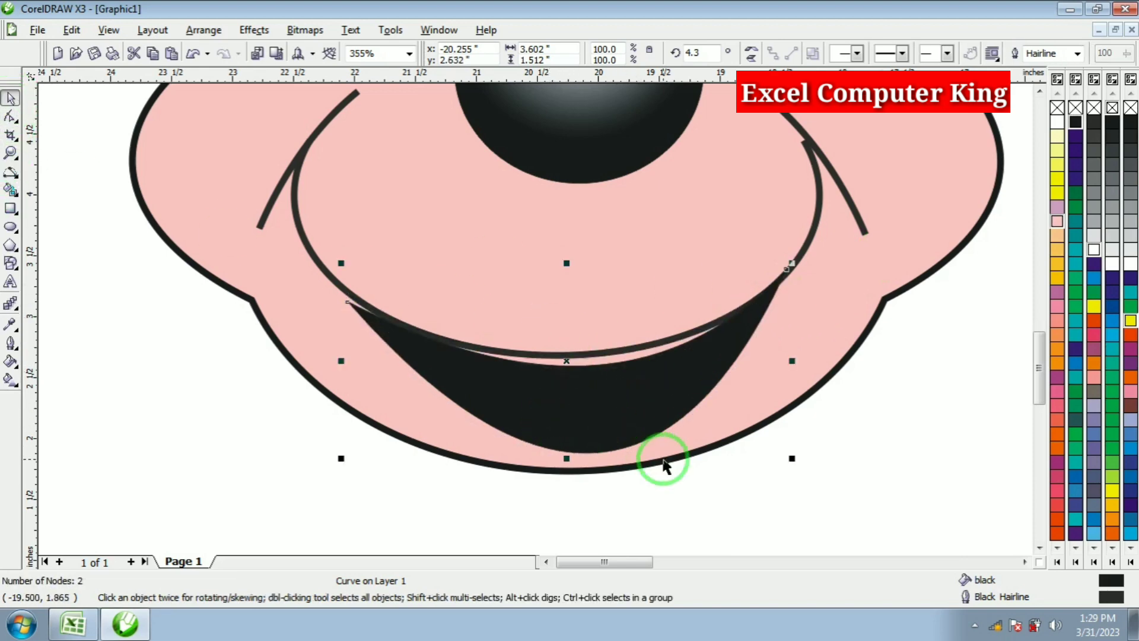
click(879, 474)
click(584, 386)
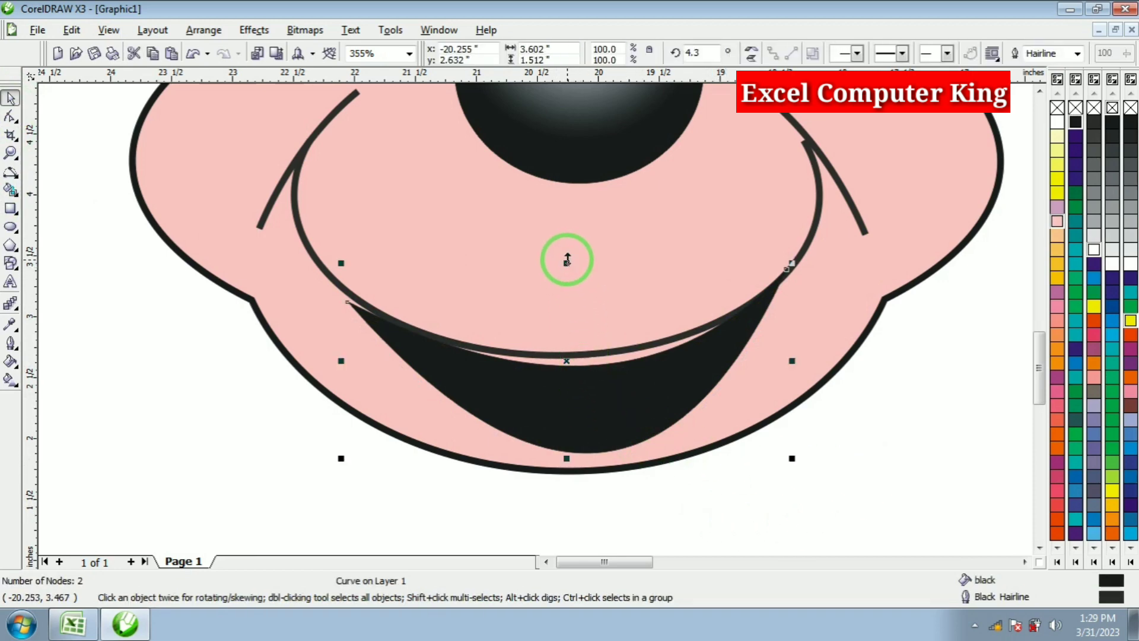
drag(566, 261, 566, 246)
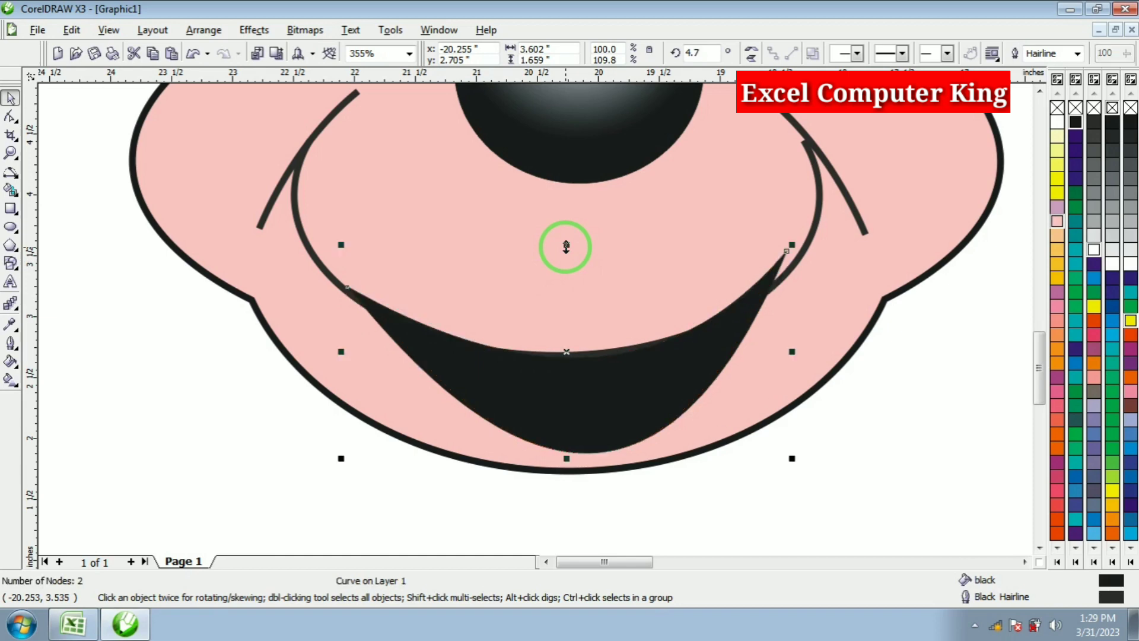
click(674, 374)
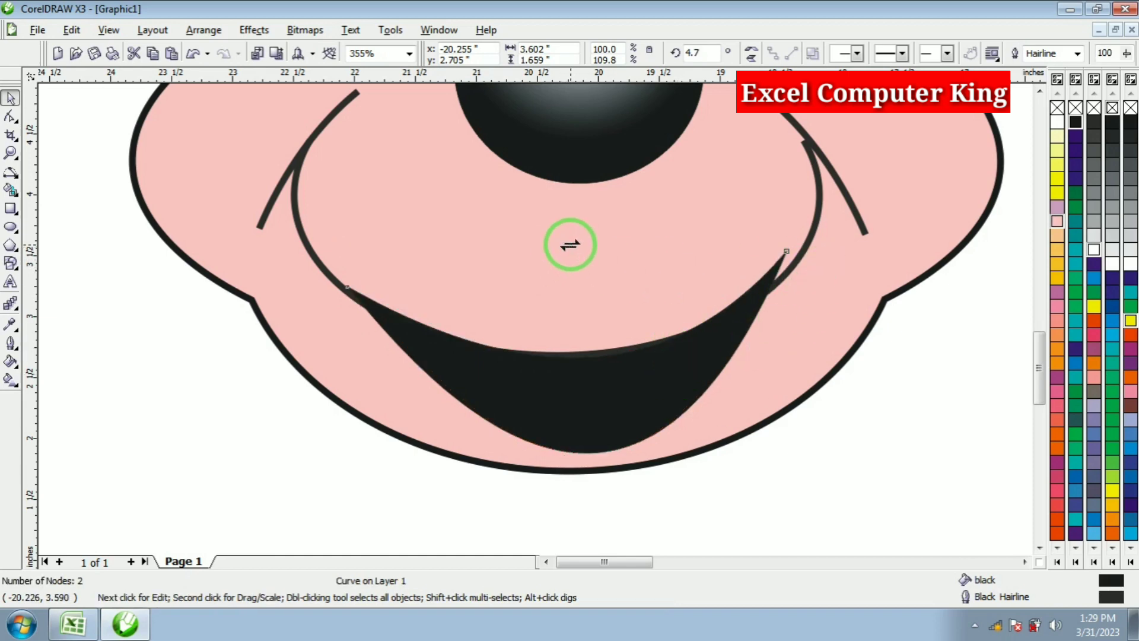
drag(570, 244, 578, 247)
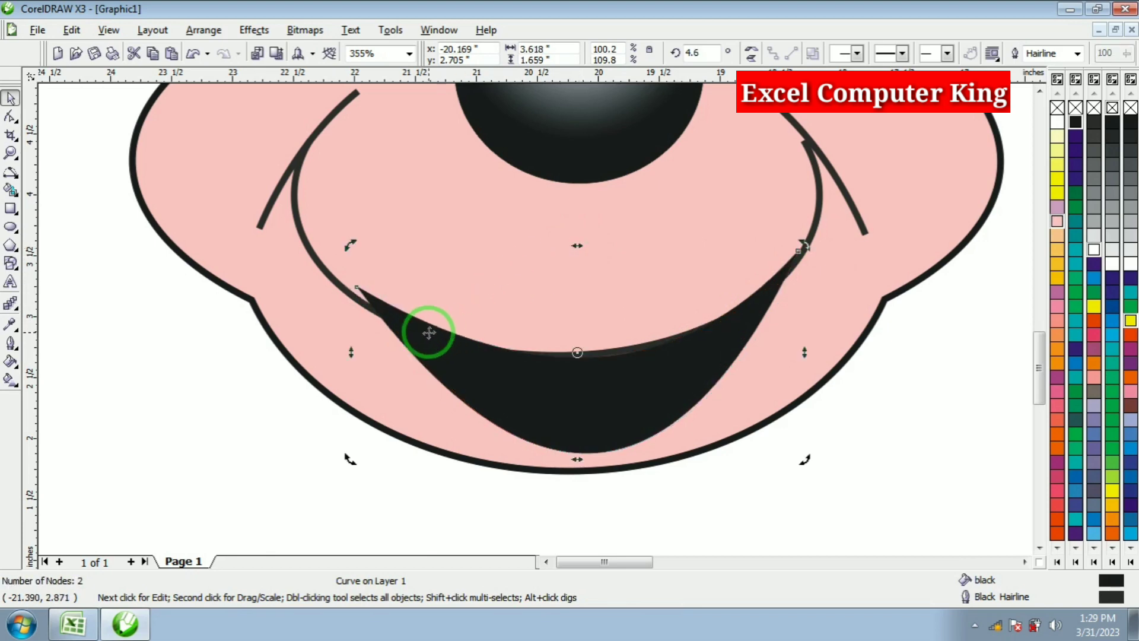
Shift the black mouth slightly left and reshape its corner nodes and upper edge to follow the smile line.
click(905, 473)
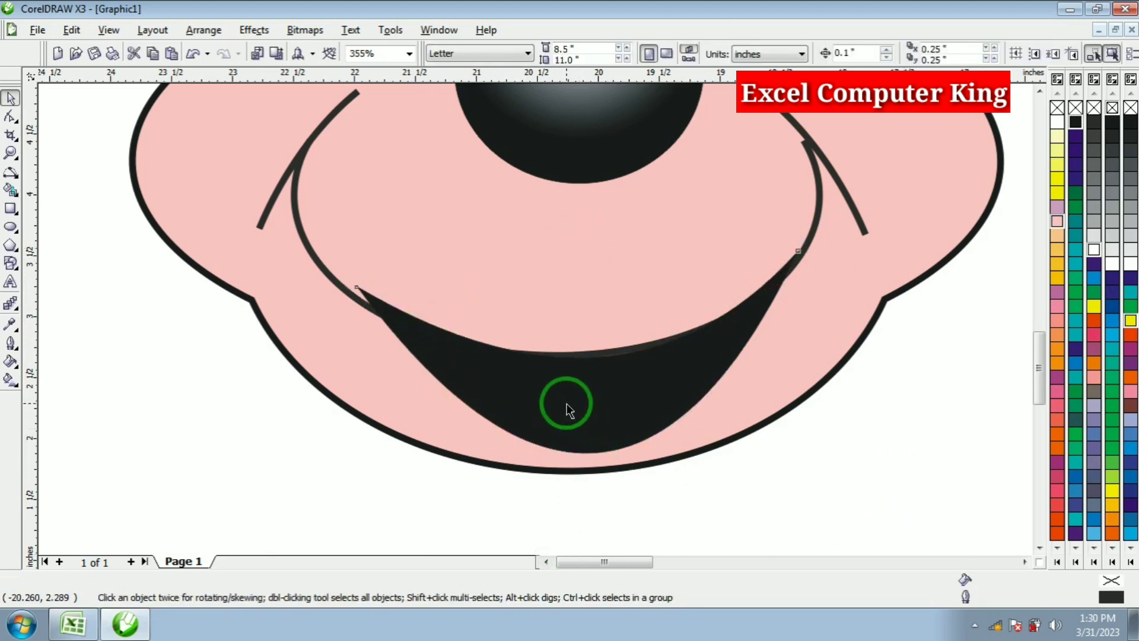
drag(567, 406, 632, 413)
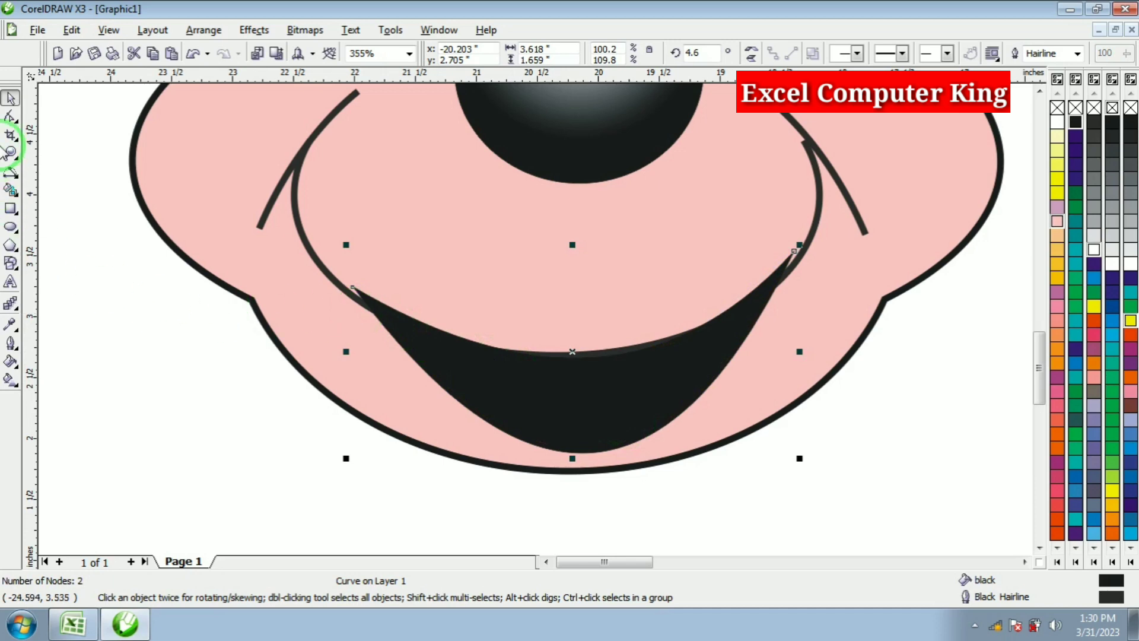
click(10, 117)
drag(395, 291, 351, 291)
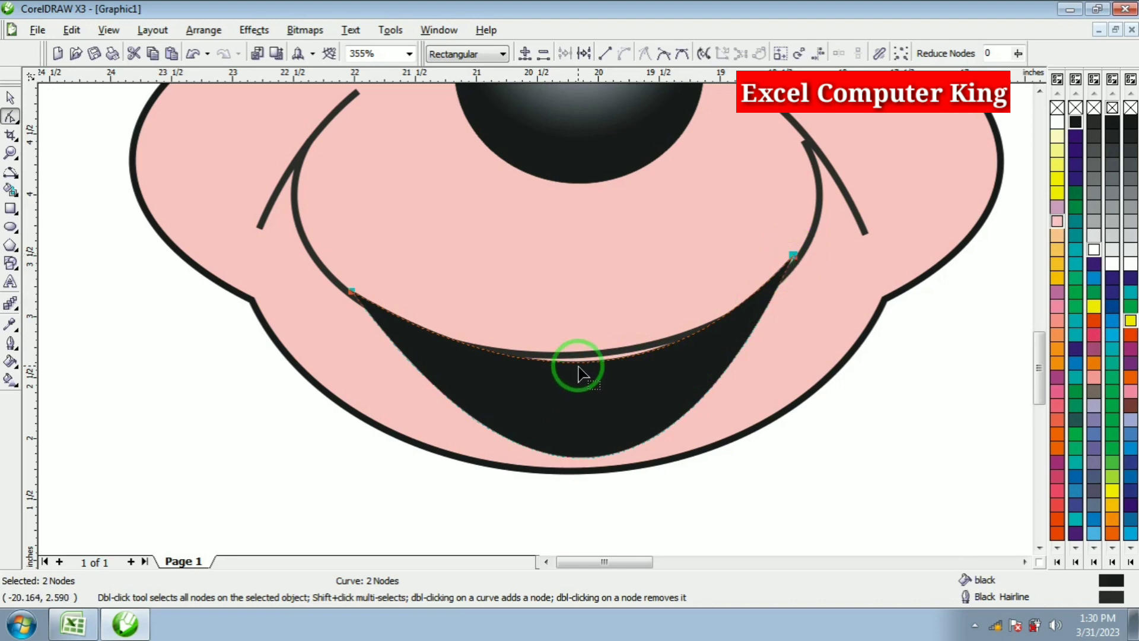
drag(587, 369, 582, 358)
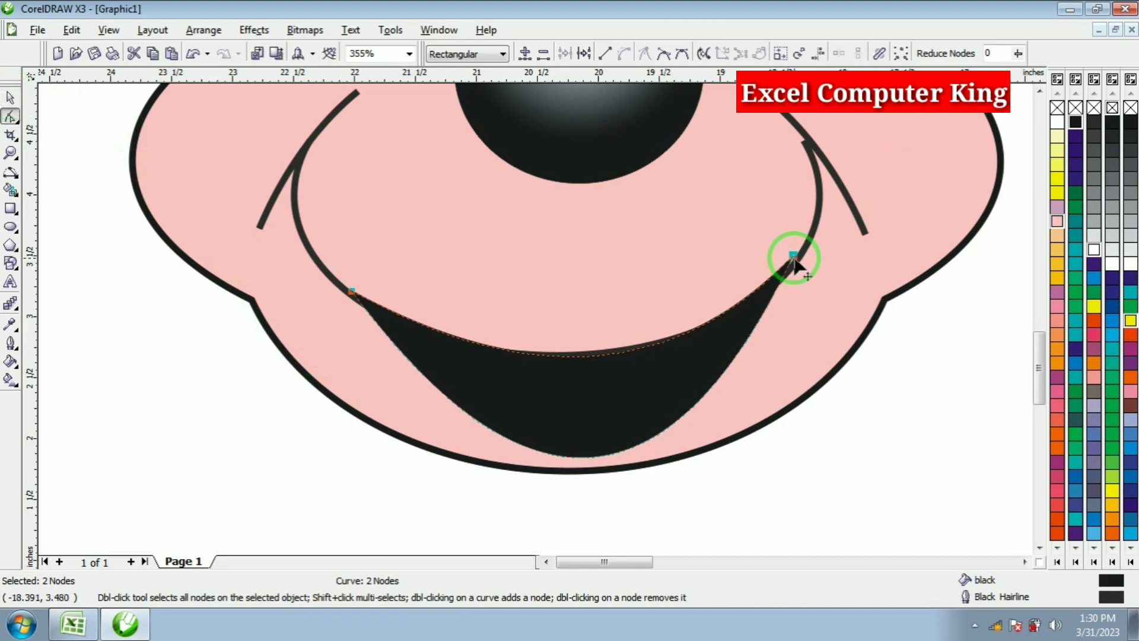
drag(793, 257, 793, 261)
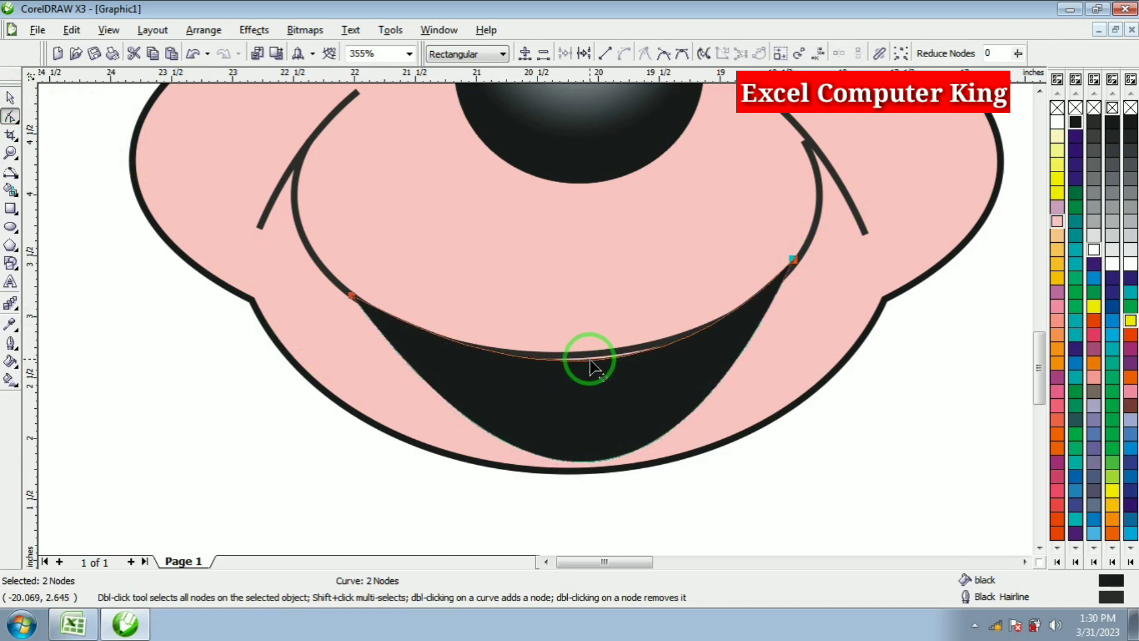
drag(591, 361, 589, 354)
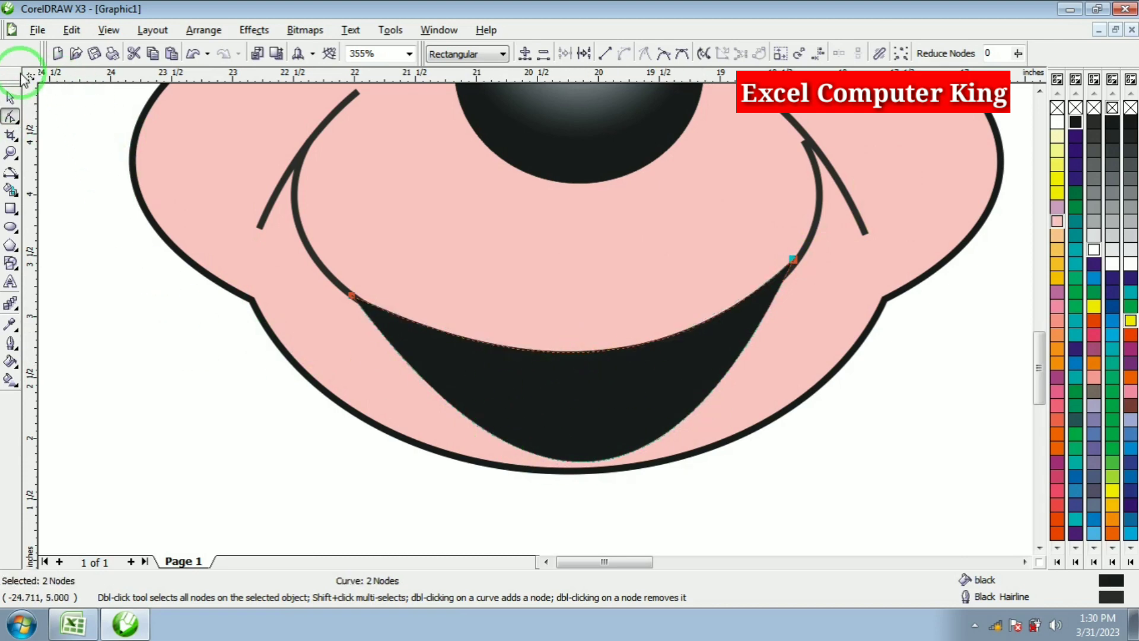
click(10, 98)
click(197, 417)
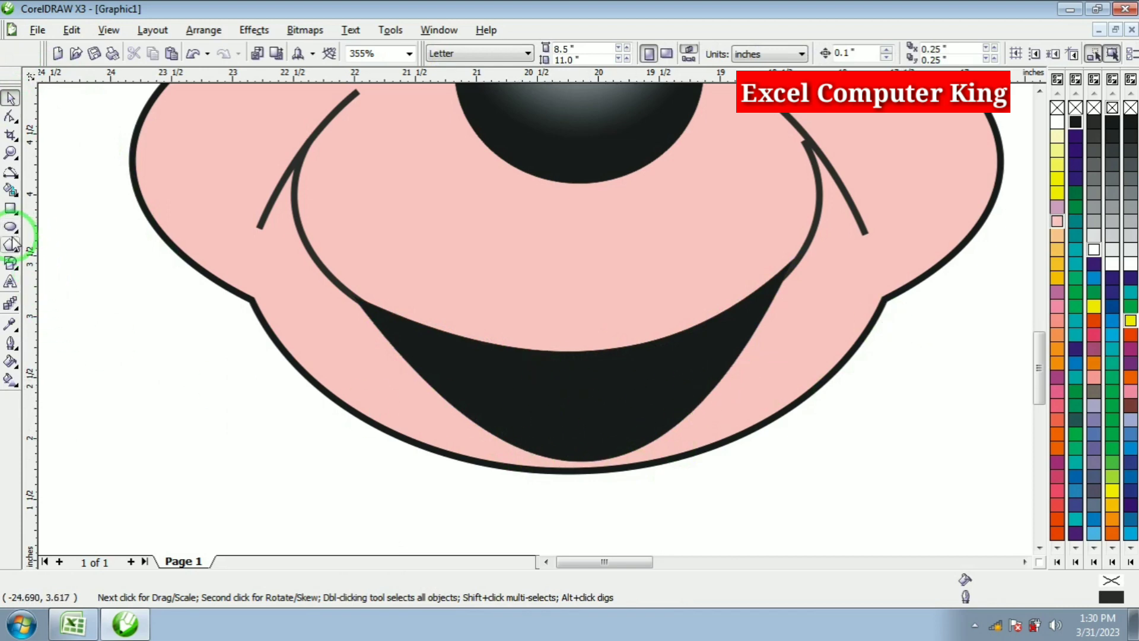
Draw a heart shape about 1.88 by 1.21 inches over the mouth's bottom and make its fill and outline red.
click(12, 264)
click(43, 272)
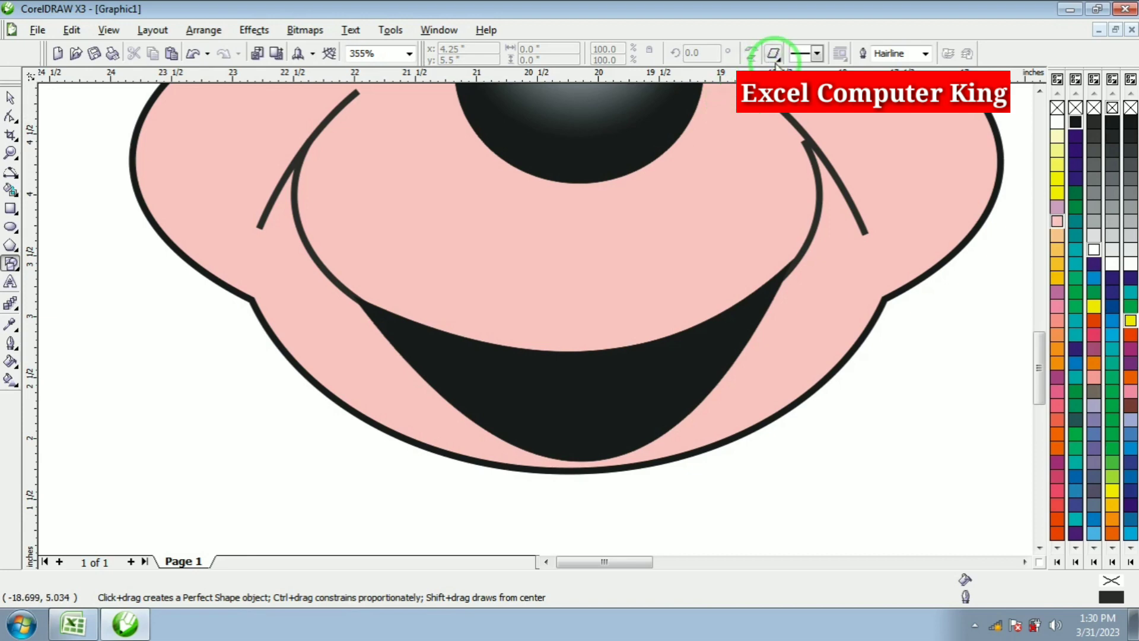
click(773, 53)
click(800, 135)
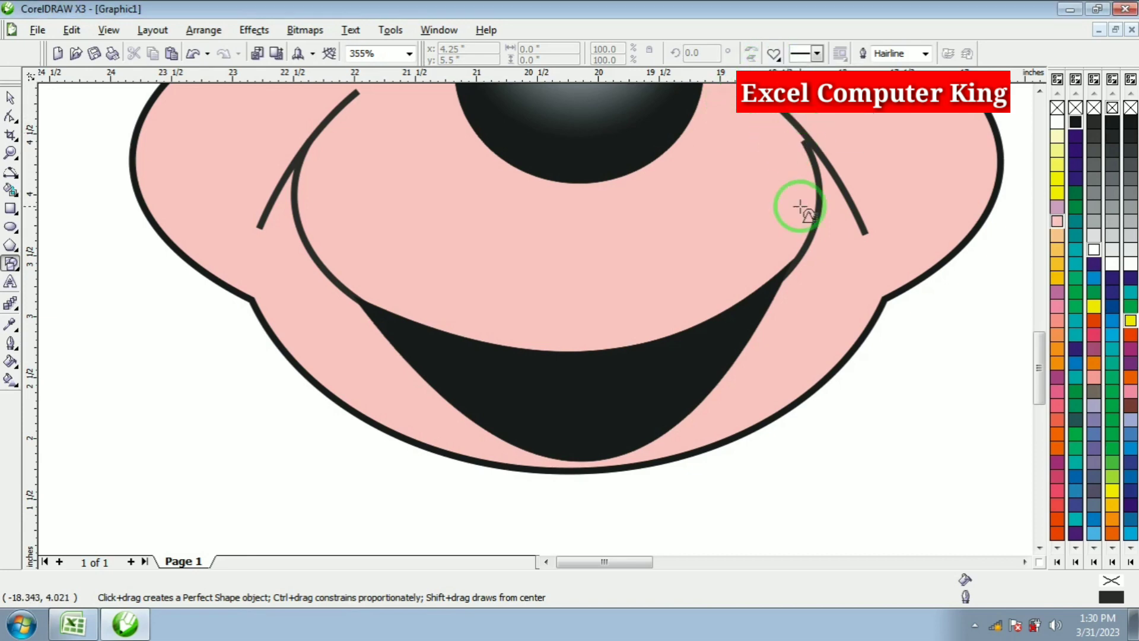
drag(467, 427, 700, 530)
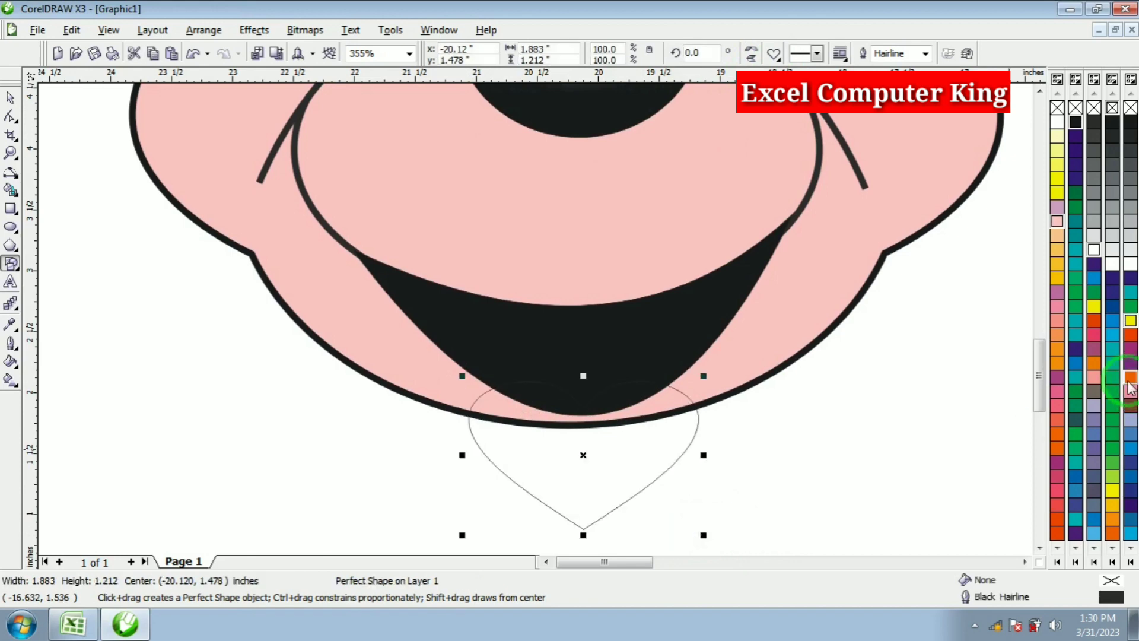
click(1131, 337)
right_click(1131, 337)
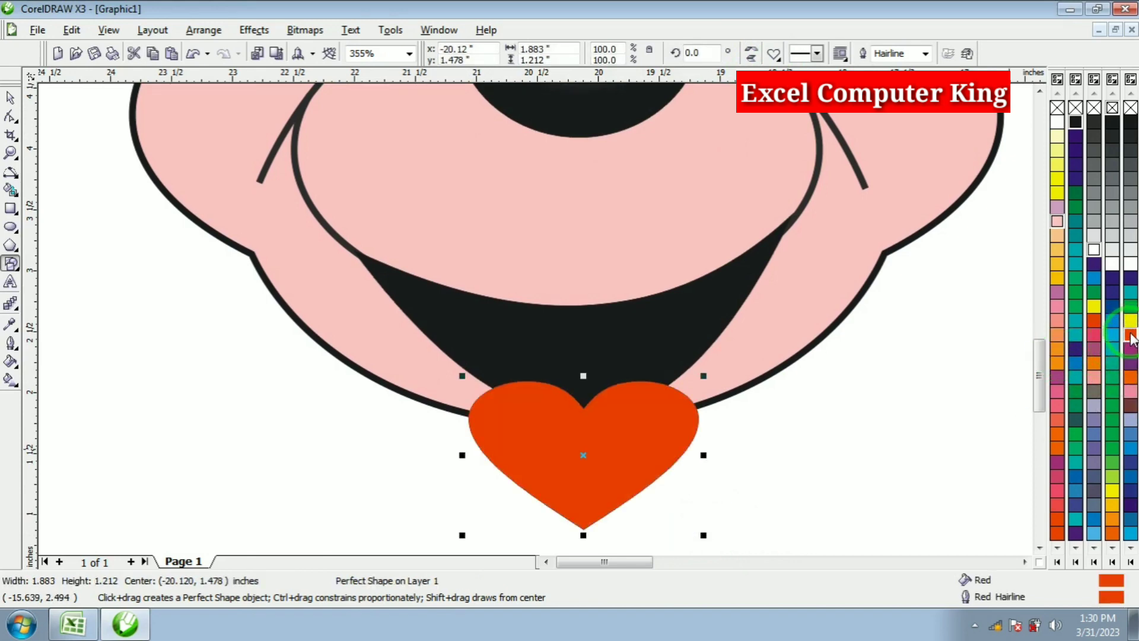
Move the red heart off the face to the lower left and PowerClip it inside the black mouth.
click(11, 98)
drag(583, 456, 247, 447)
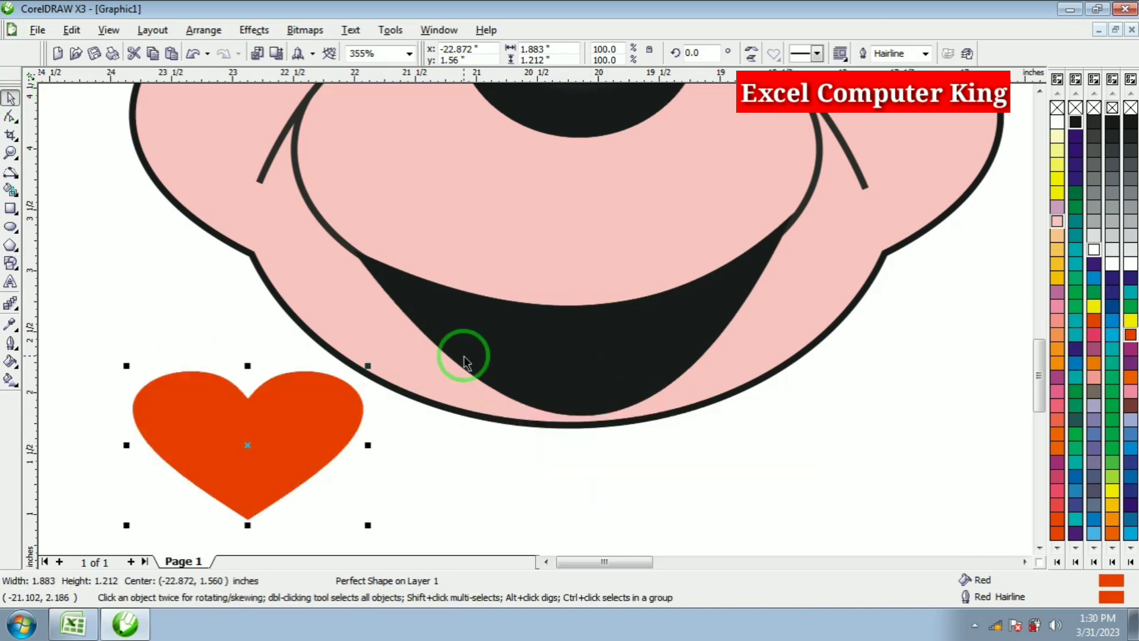
click(268, 33)
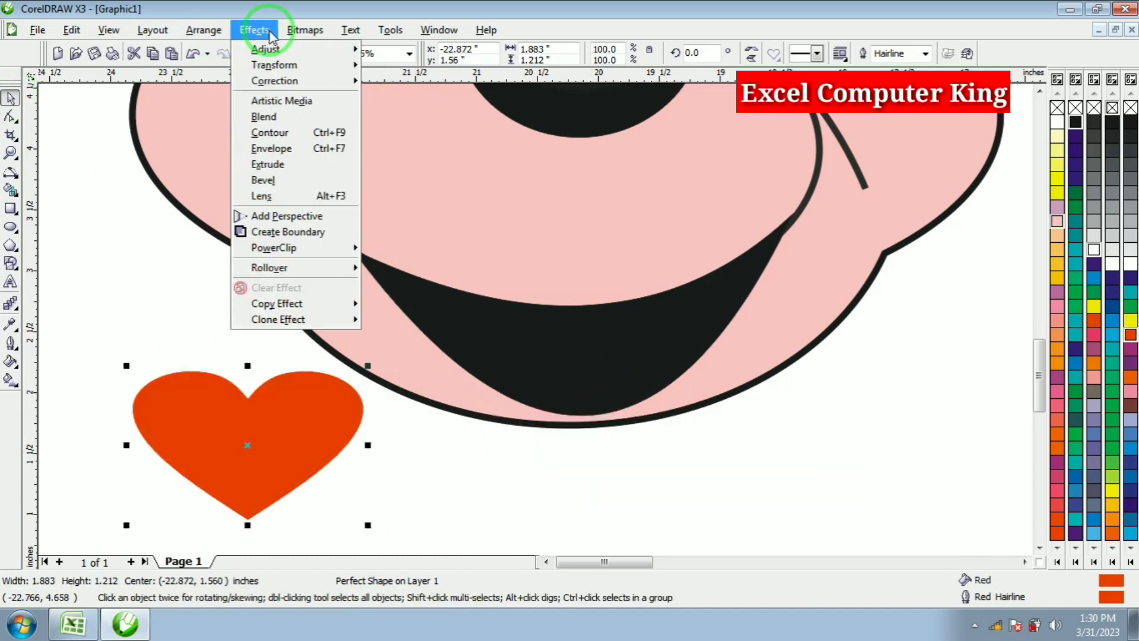
click(314, 248)
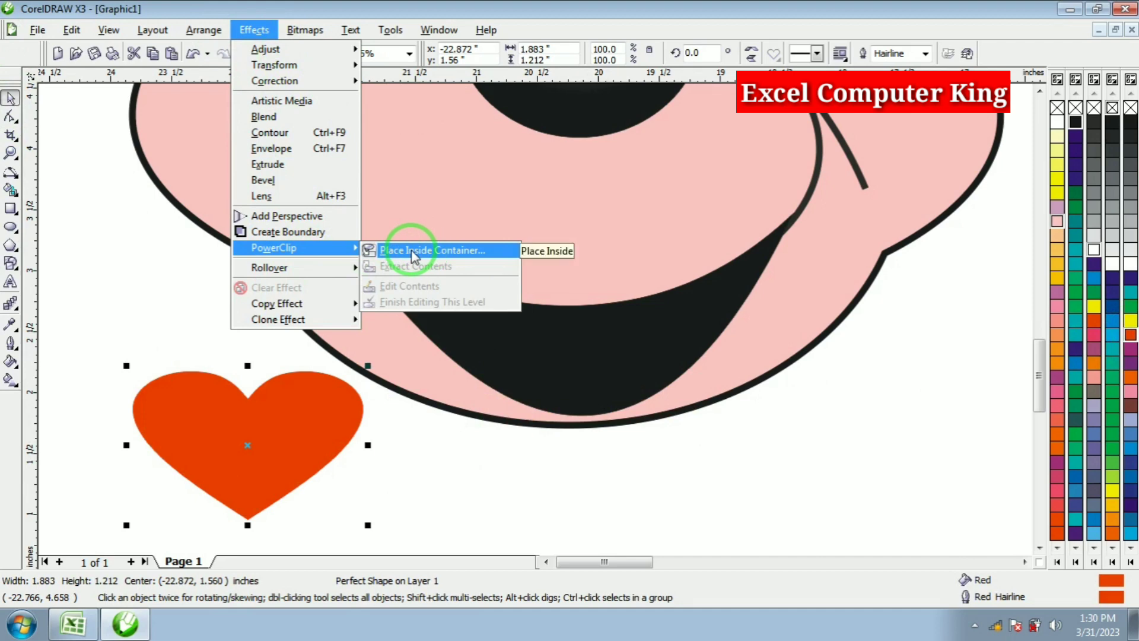
click(452, 250)
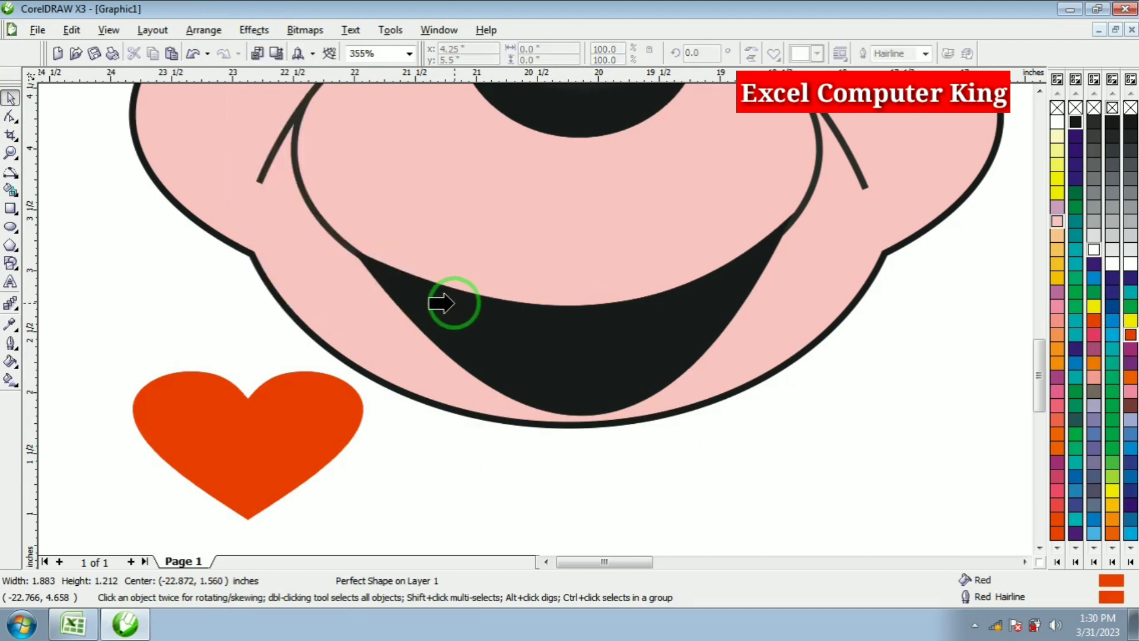
click(437, 349)
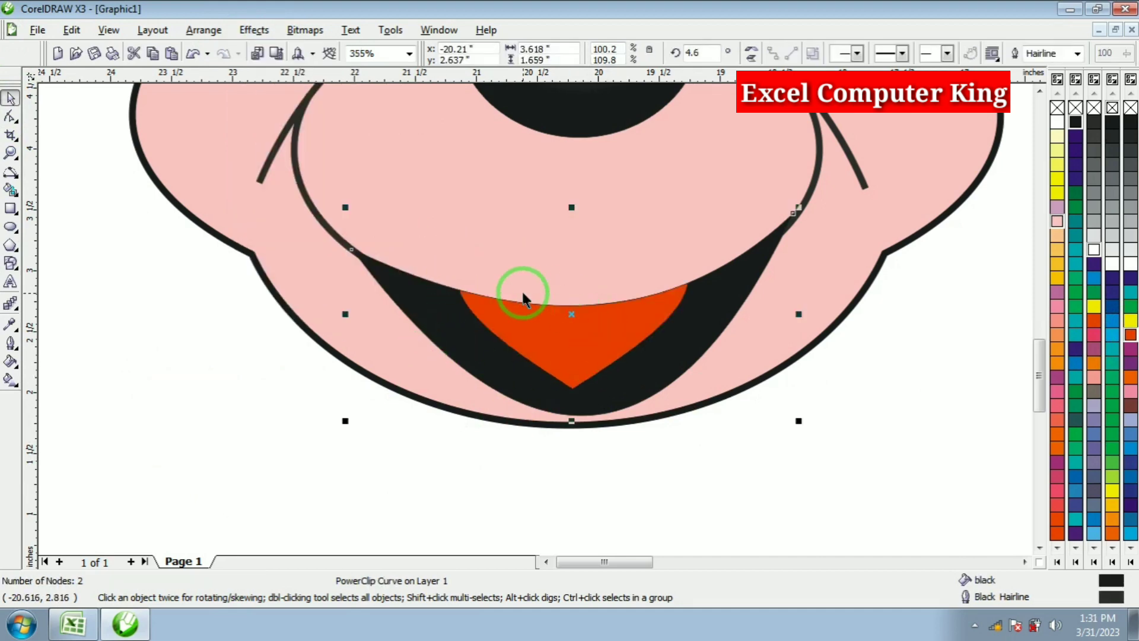
Edit the mouth's PowerClip contents, moving the heart down so its rounded top forms a tongue, and finish editing.
click(253, 30)
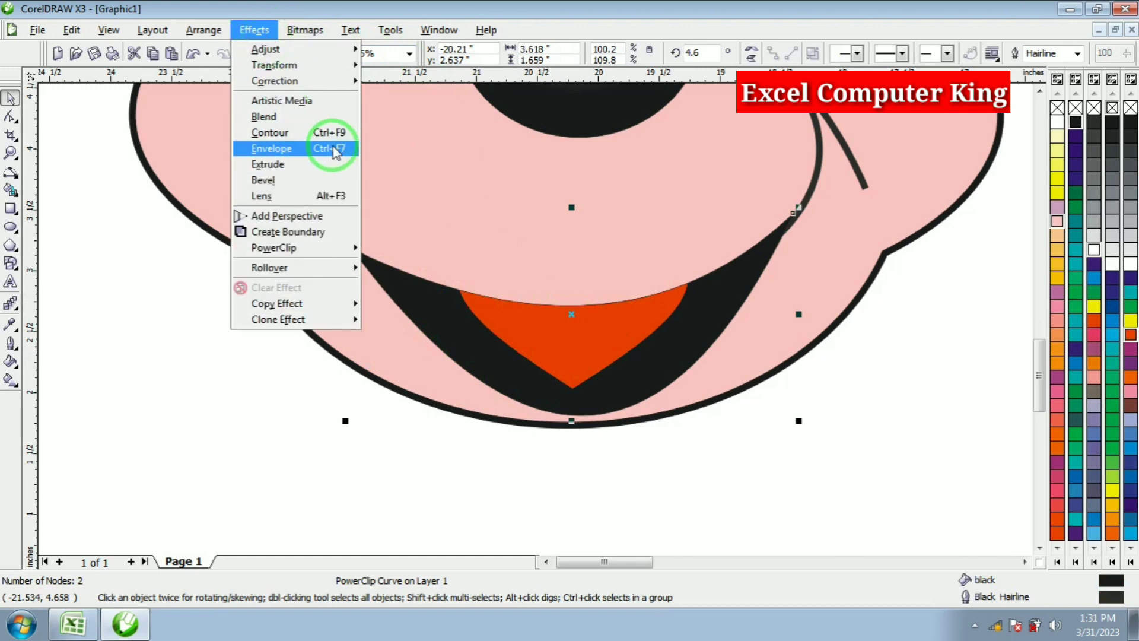
mouse_move(306, 249)
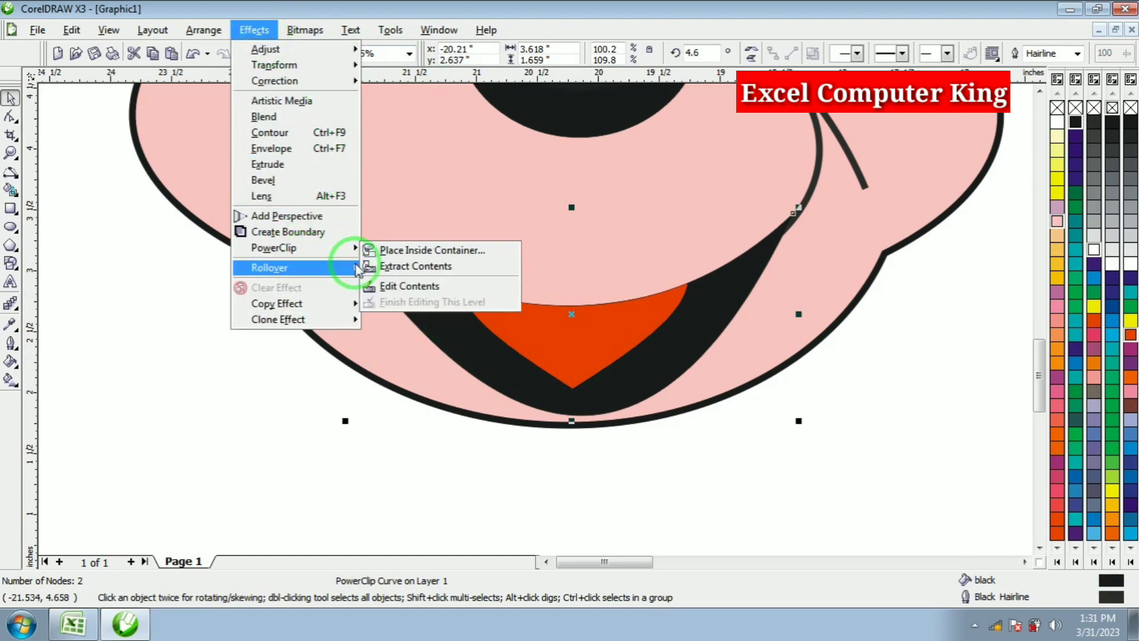
click(390, 286)
drag(580, 330, 590, 409)
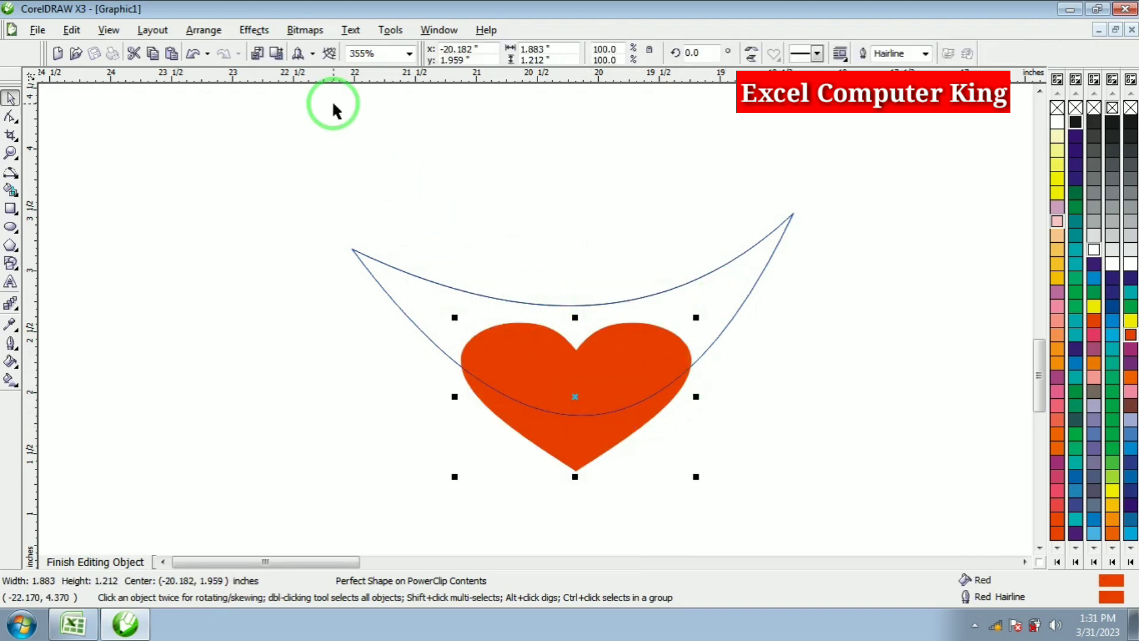
click(254, 29)
mouse_move(329, 248)
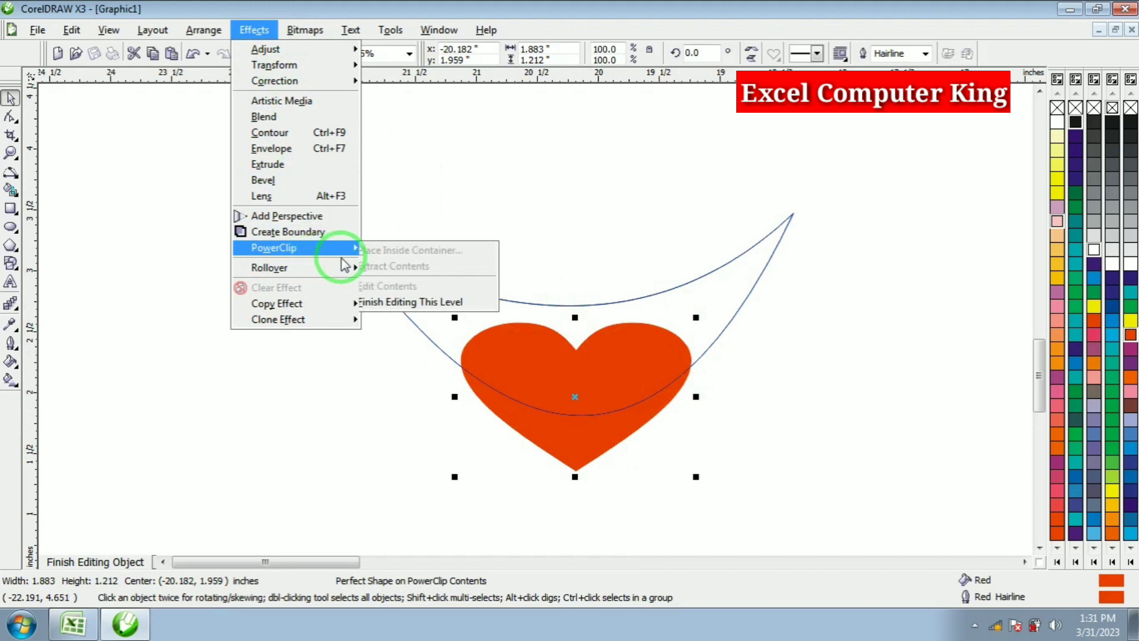
click(388, 301)
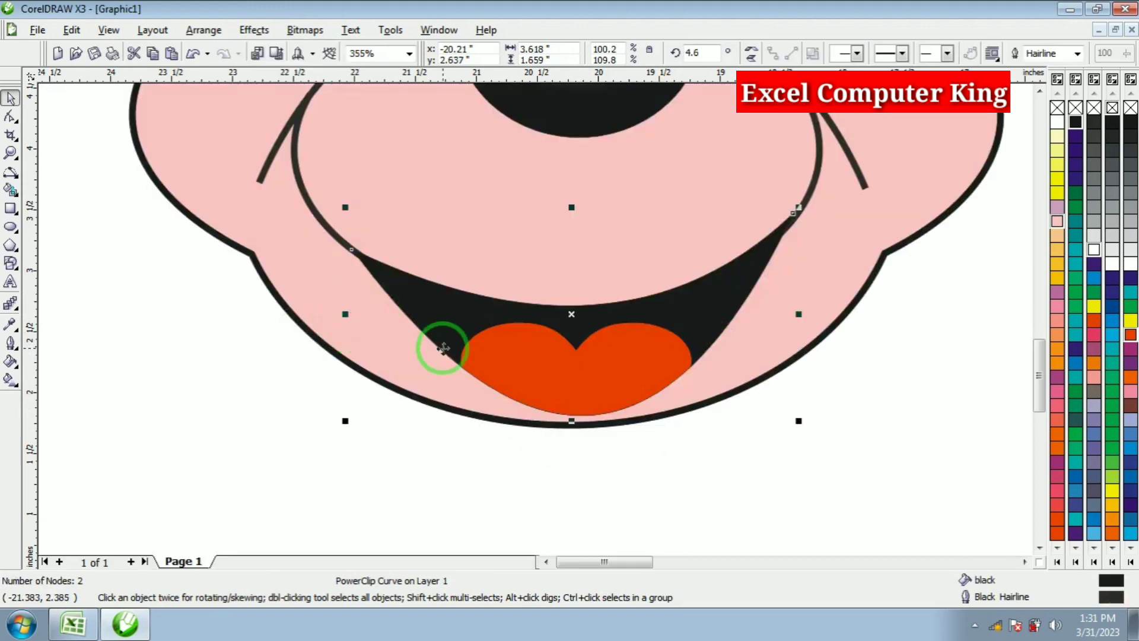
click(729, 506)
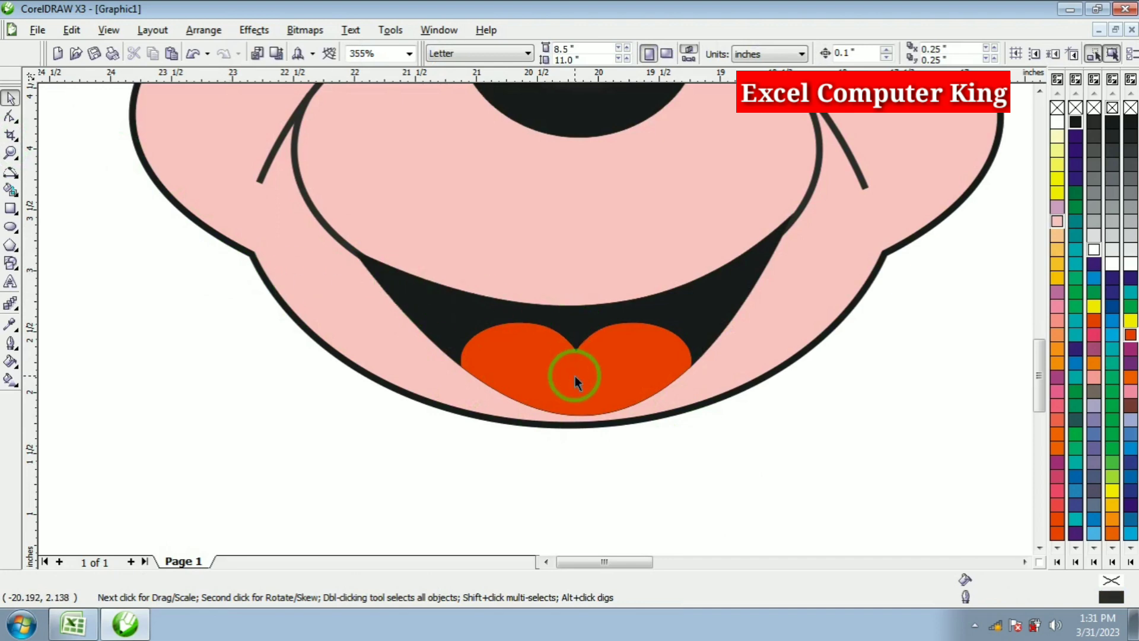
Reopen the mouth's PowerClip contents and set a radial fountain fill for the heart, centred at 4% horizontal and 45% vertical offset.
click(575, 331)
click(255, 29)
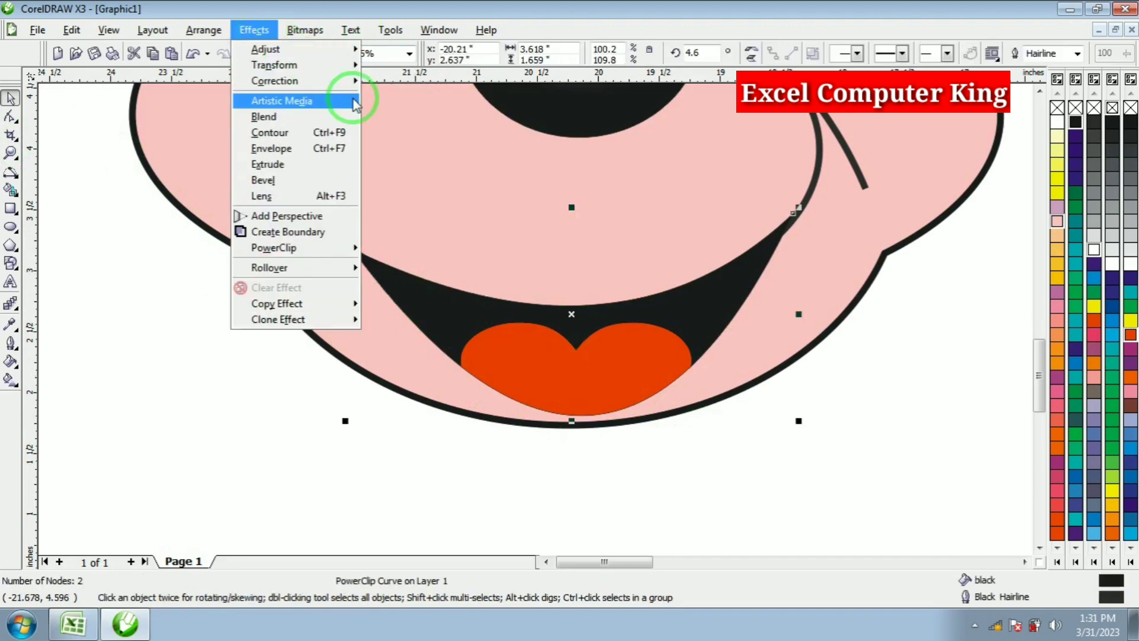
mouse_move(300, 247)
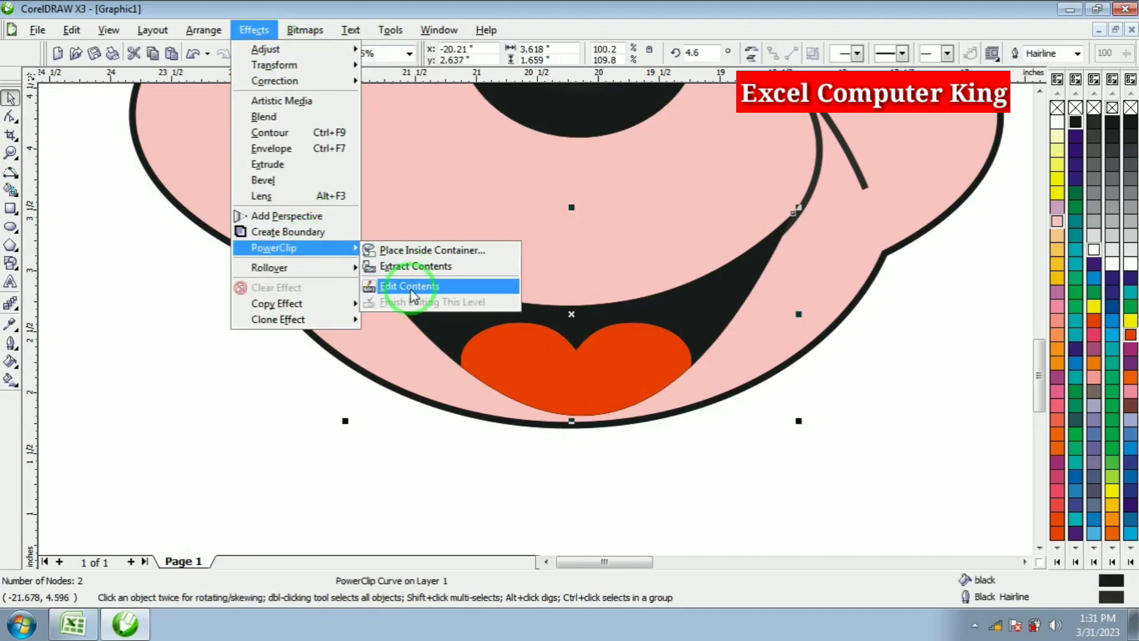
click(410, 288)
click(580, 362)
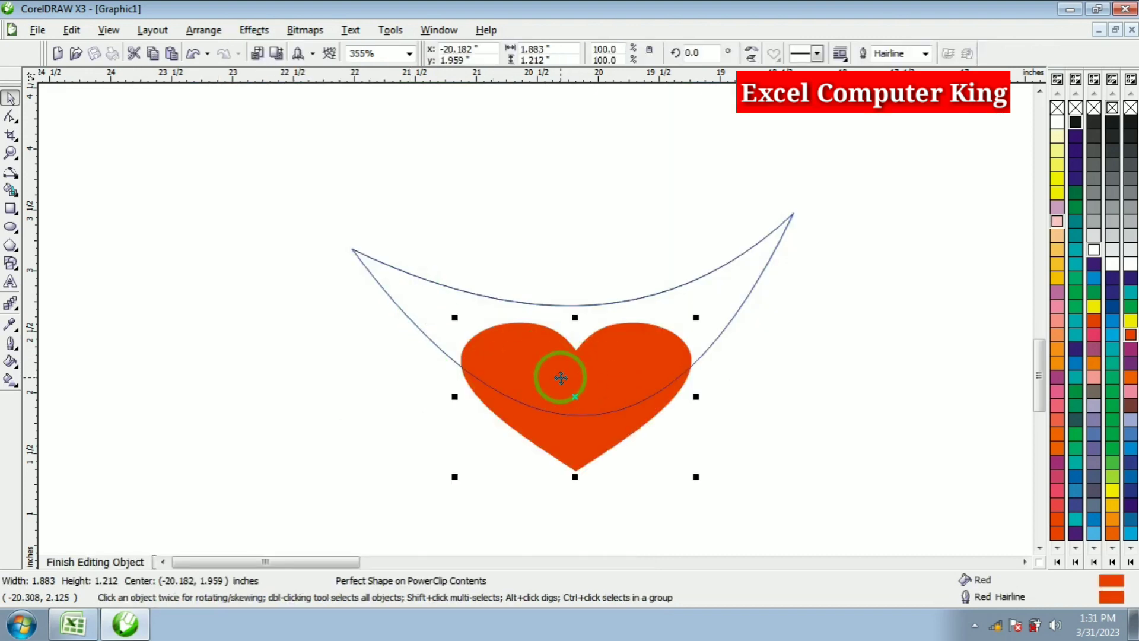
click(11, 362)
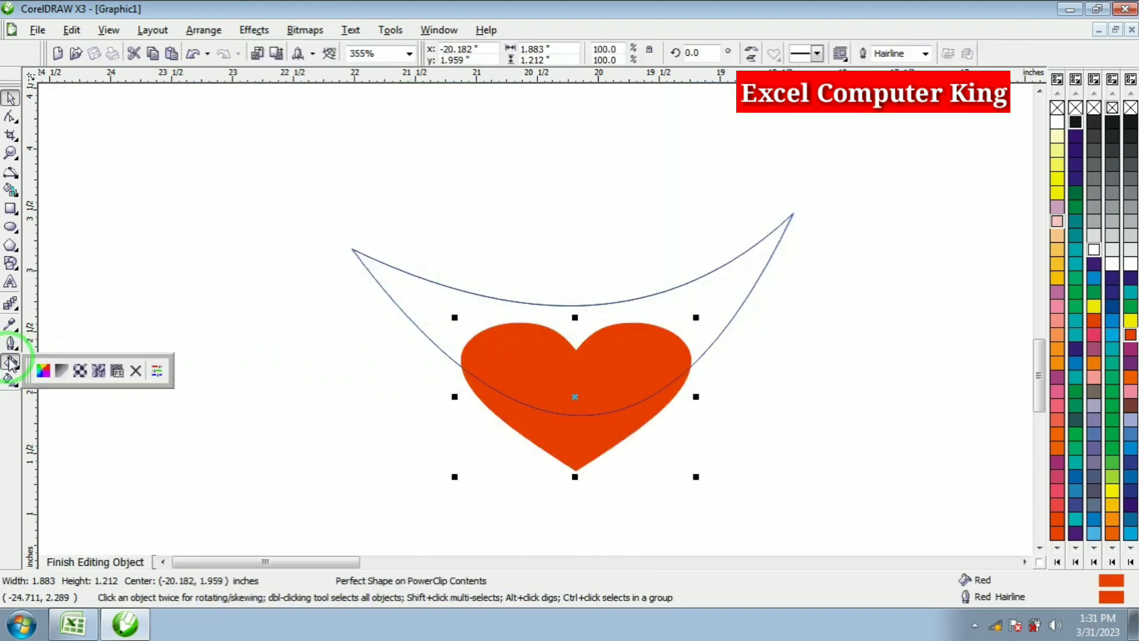
click(69, 374)
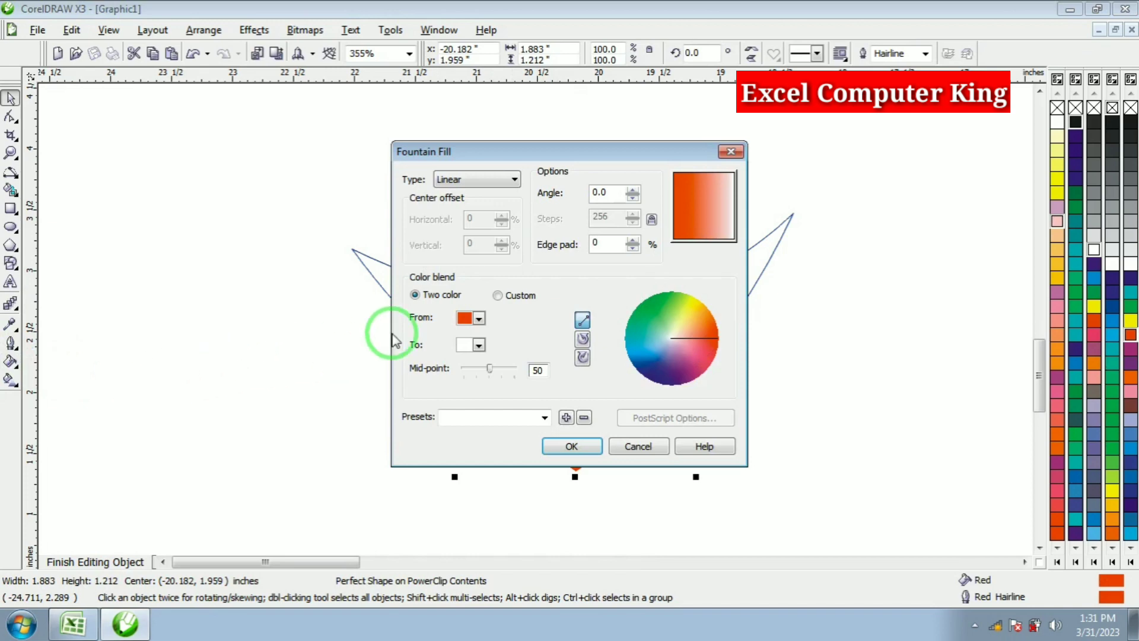
click(507, 181)
click(483, 205)
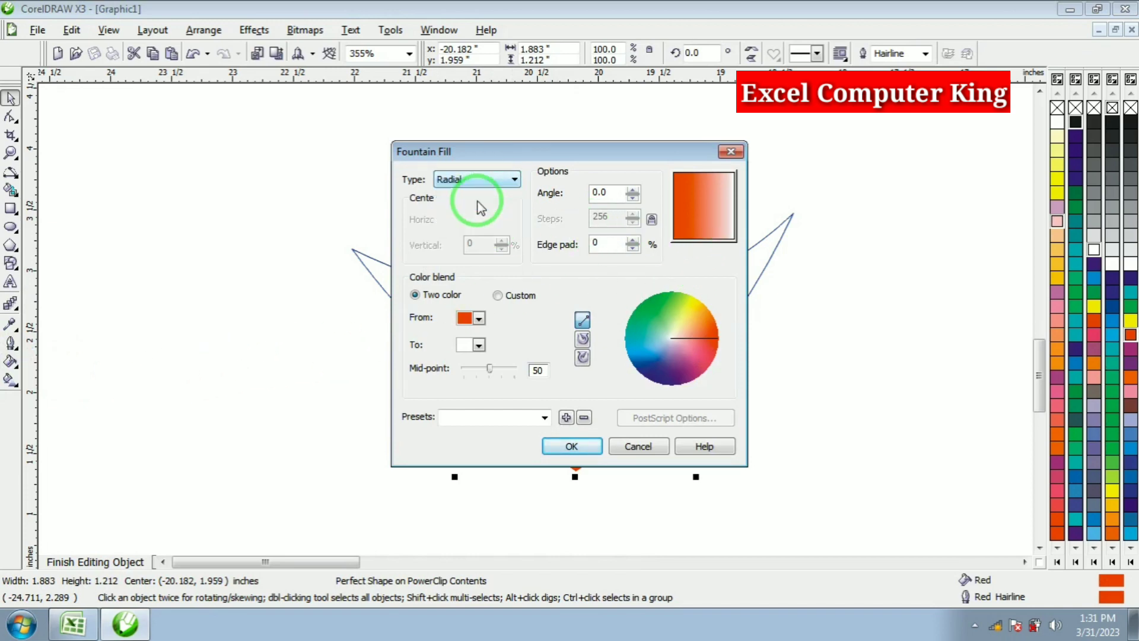
drag(704, 204, 705, 177)
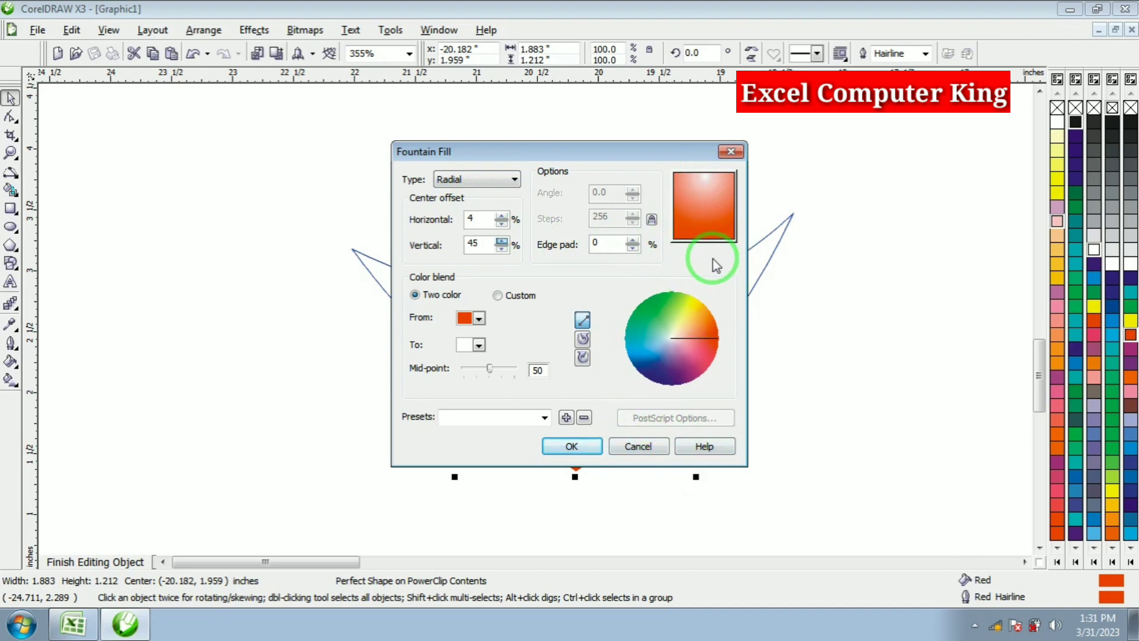
Blend the heart's fountain fill from red to black, apply it and remove the heart's outline.
click(478, 345)
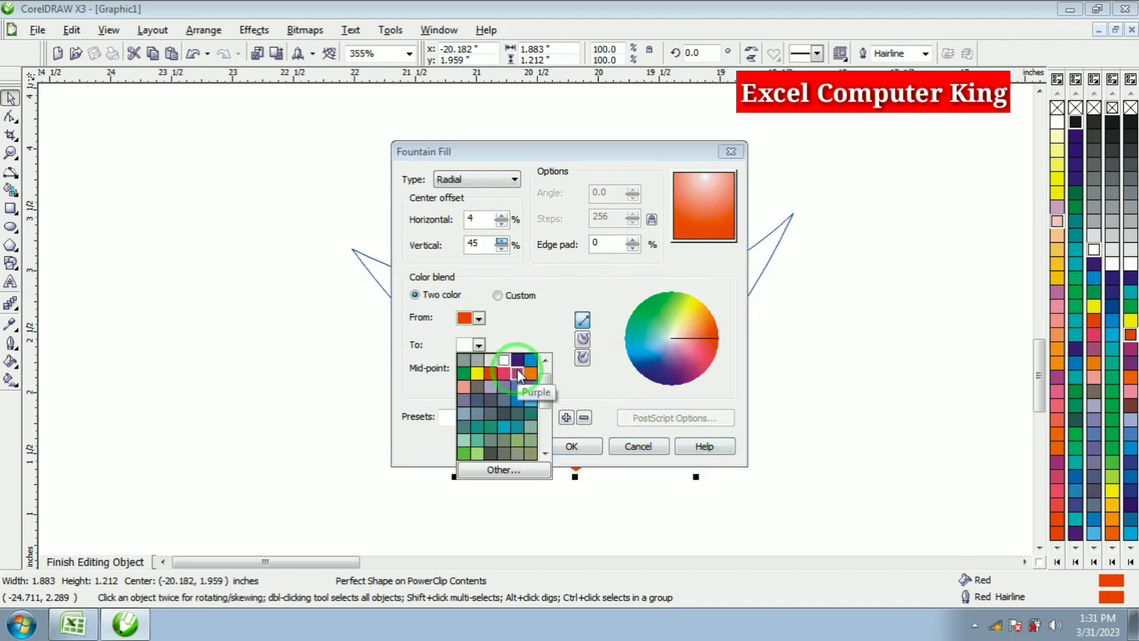
scroll(545, 392, up, 1)
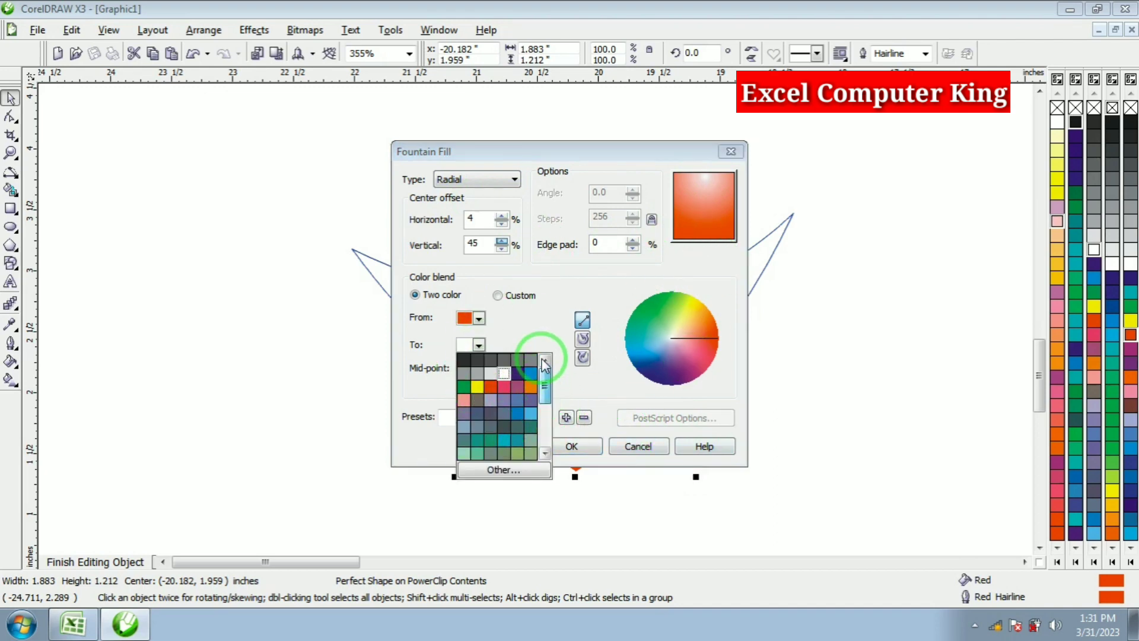
click(464, 362)
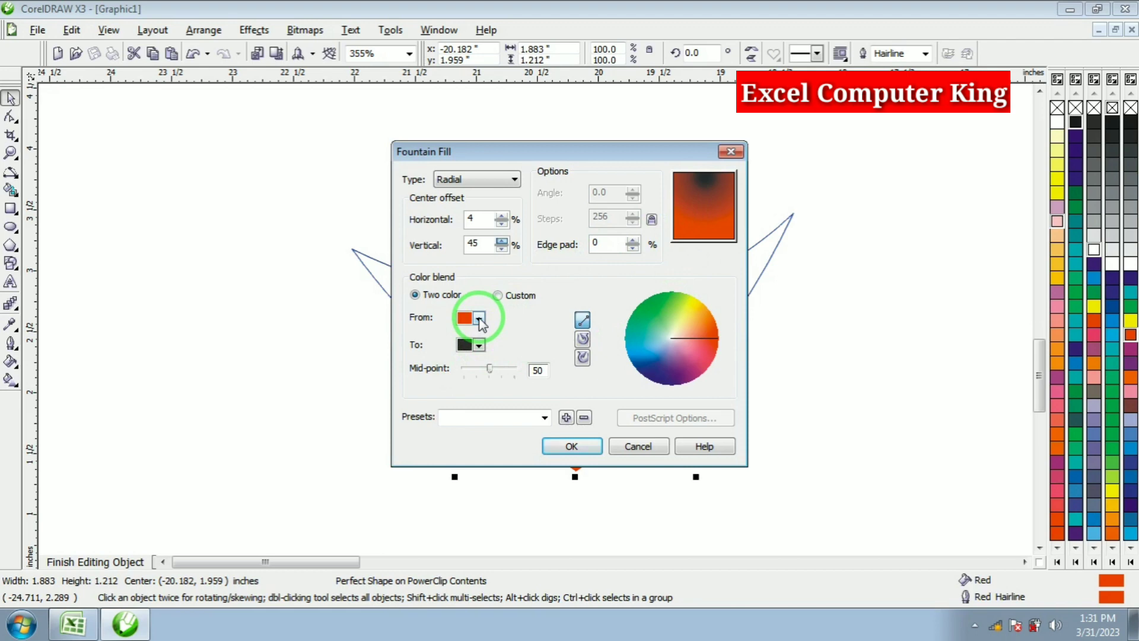
click(582, 443)
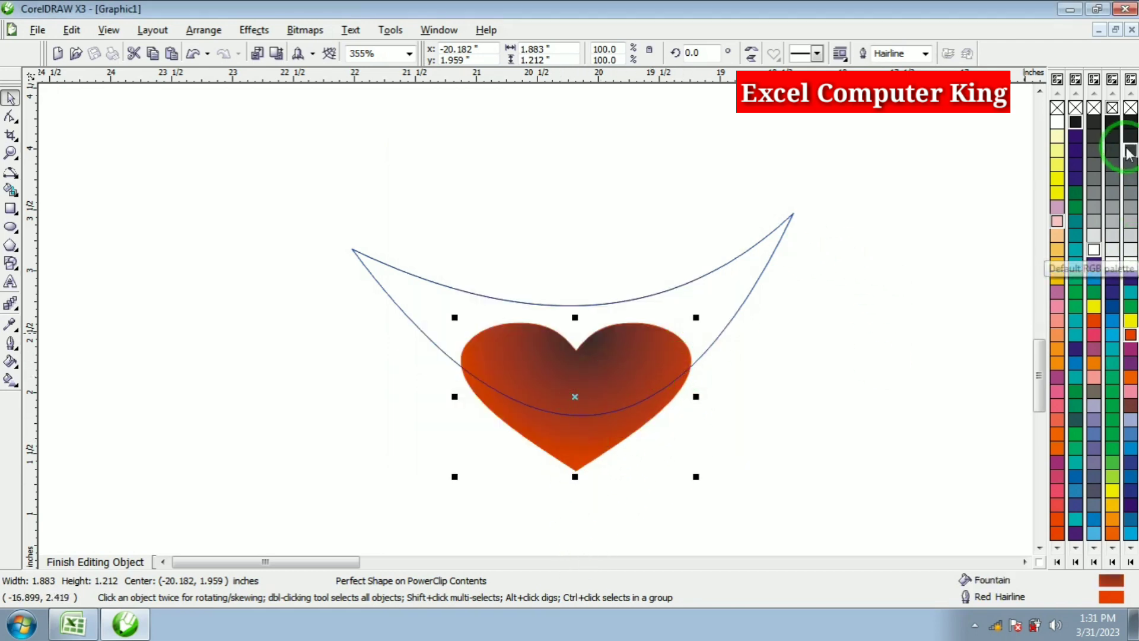
right_click(1076, 108)
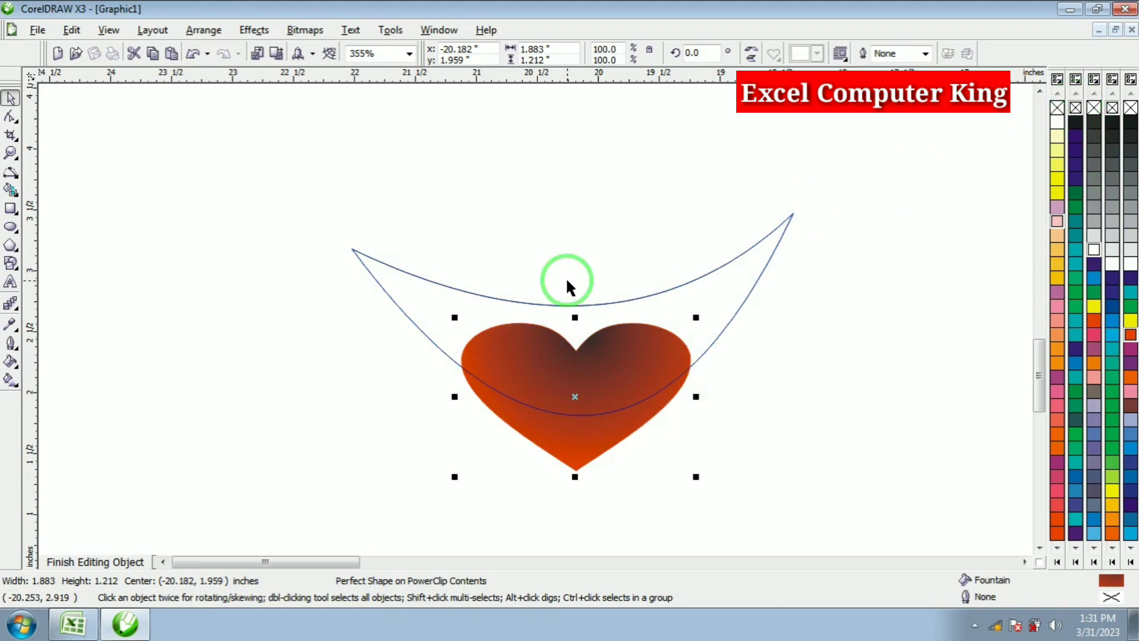
Finish editing the mouth's PowerClip contents so the shaded tongue is clipped inside the black mouth.
click(295, 34)
click(295, 31)
click(255, 31)
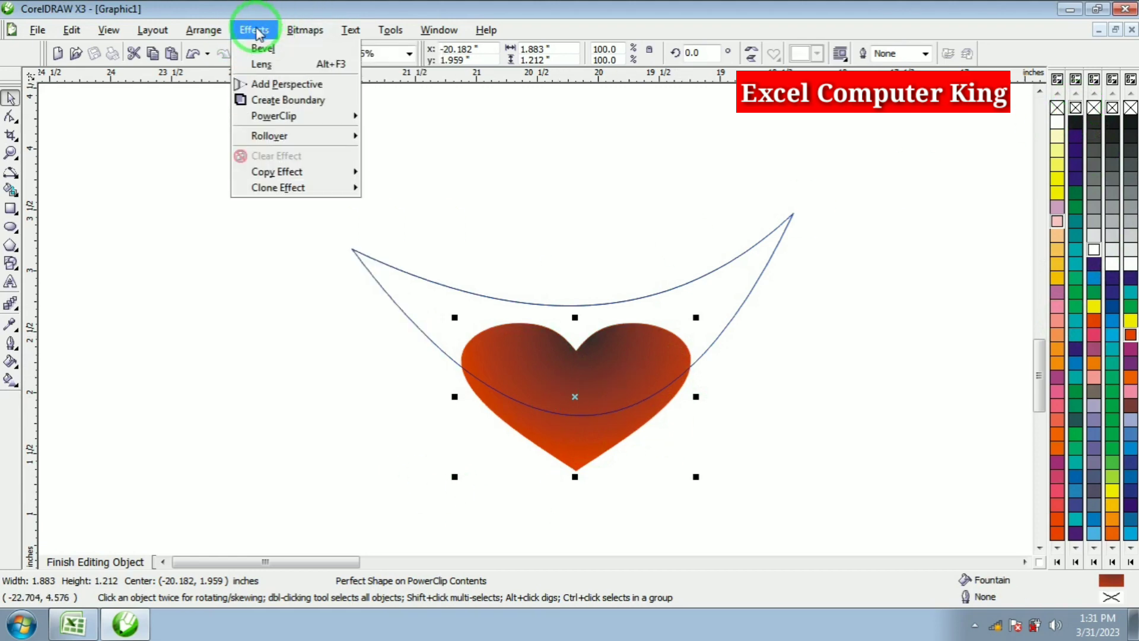
mouse_move(301, 251)
click(372, 302)
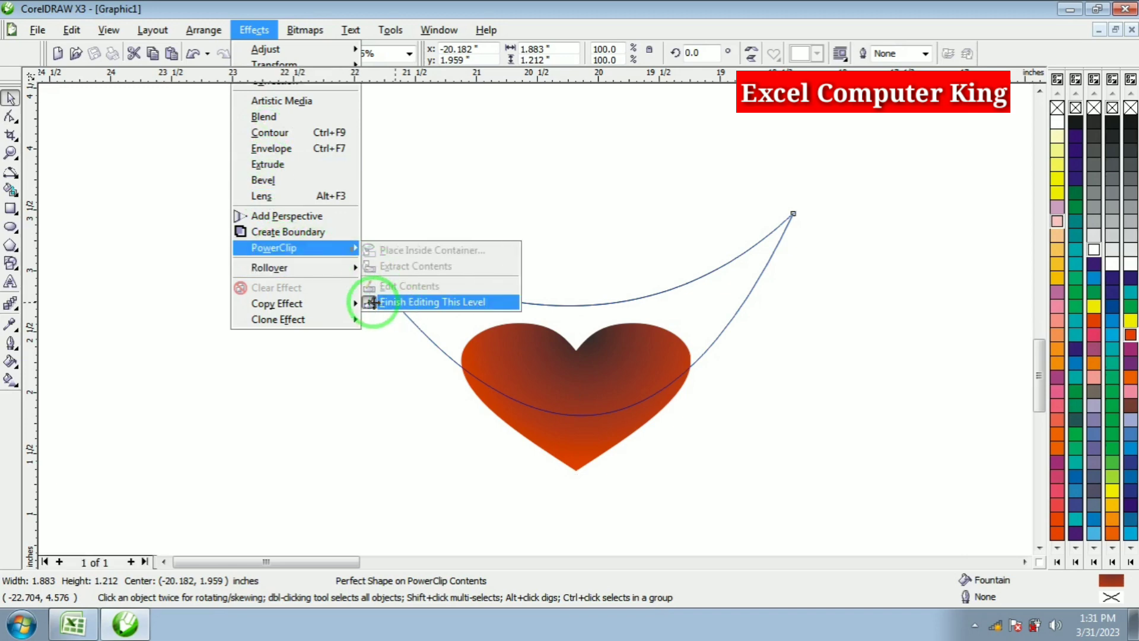
click(722, 487)
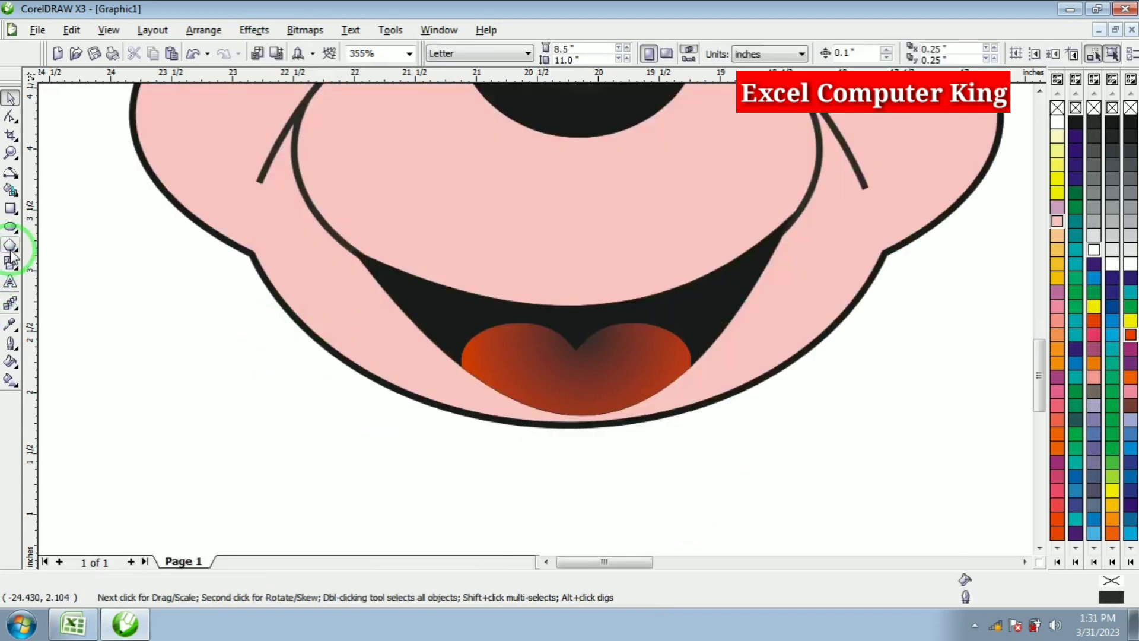
Fill the yellow head-and-ears shape black and the offset copy behind it white.
click(11, 154)
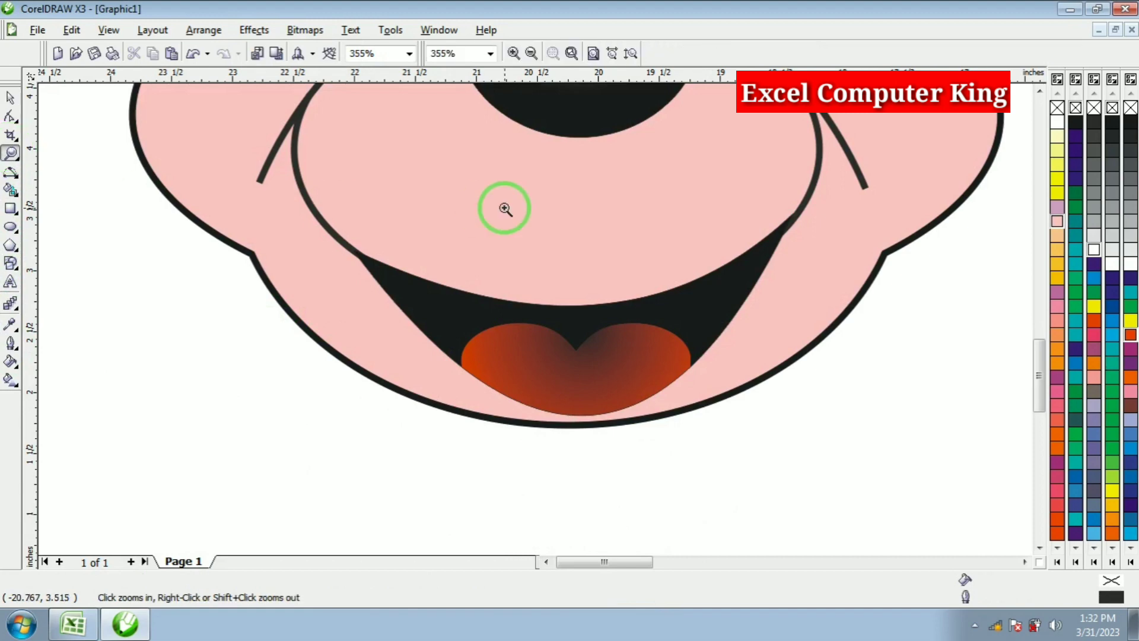
right_click(503, 205)
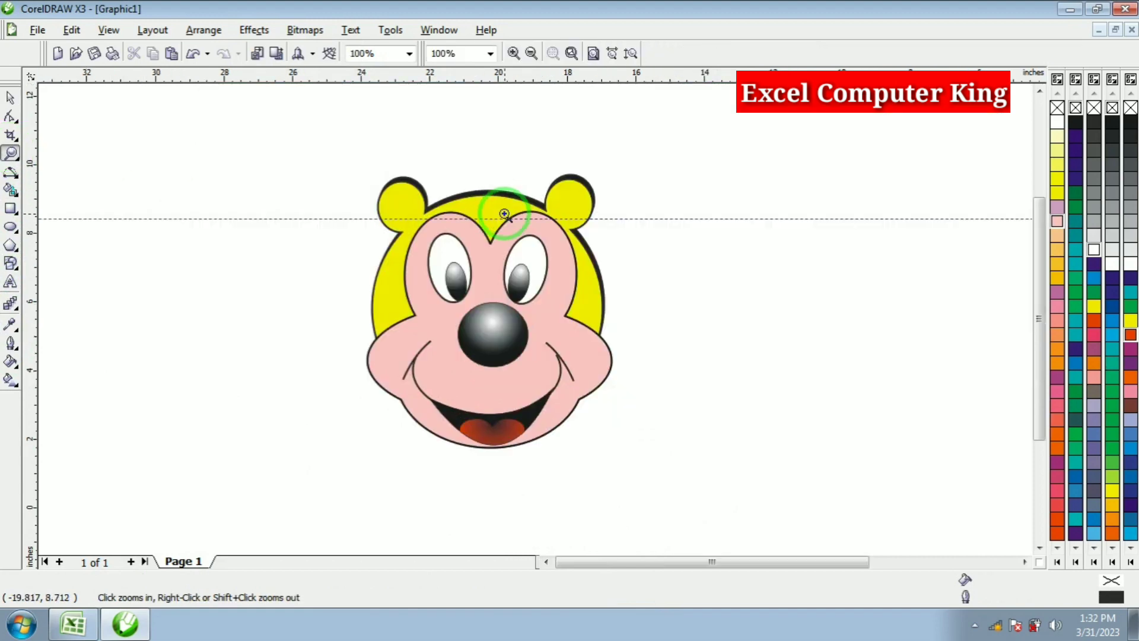
click(10, 99)
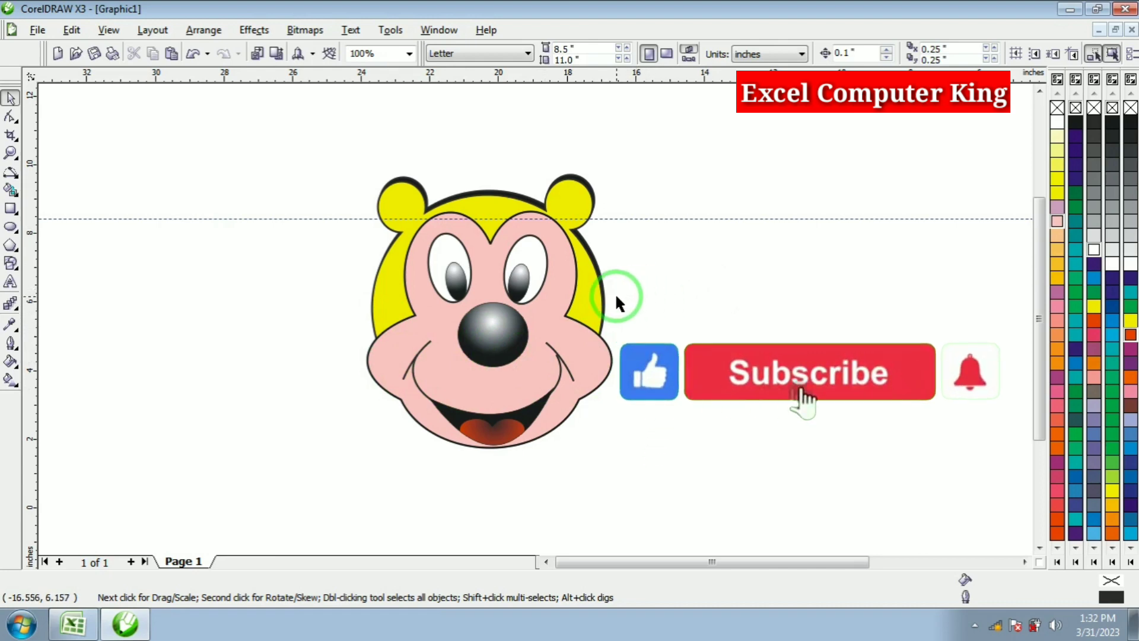
click(578, 296)
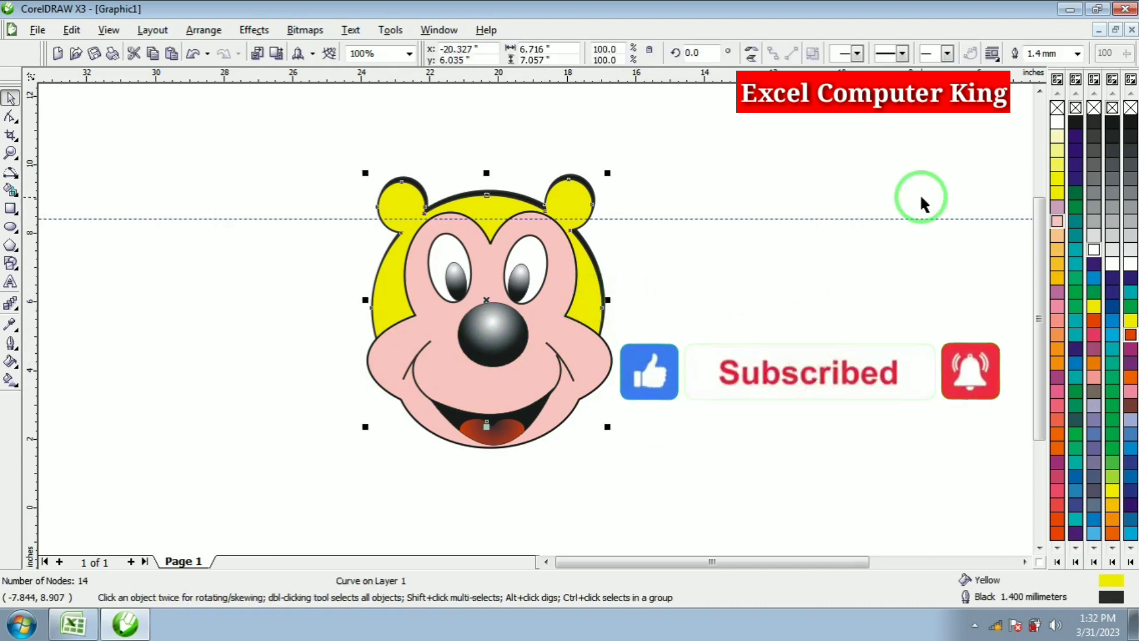
click(1076, 123)
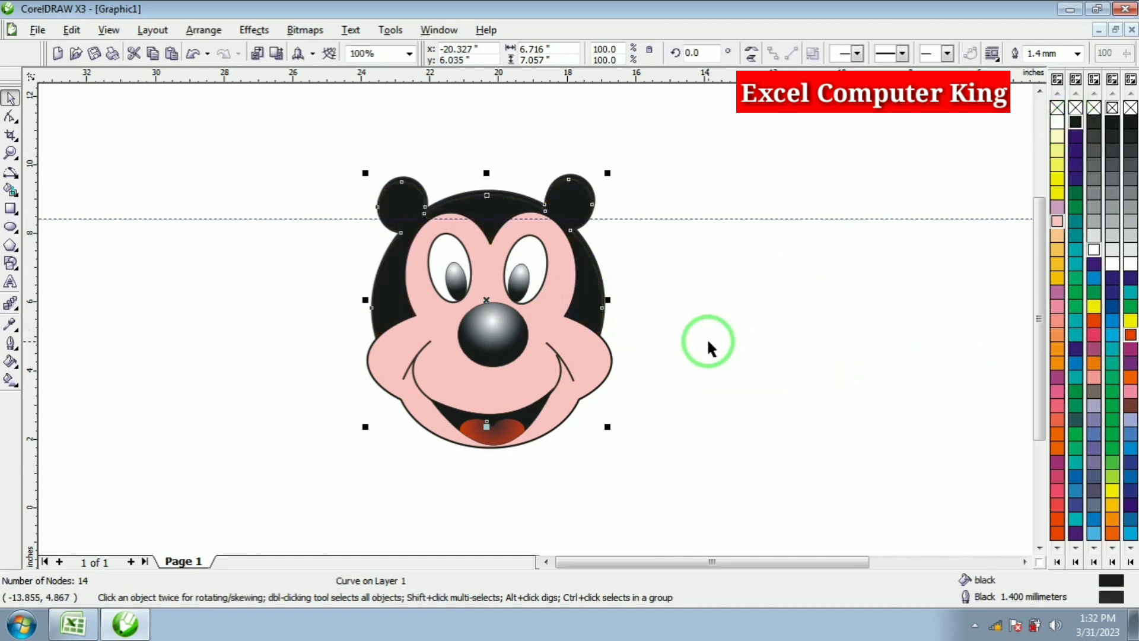
drag(568, 178, 568, 174)
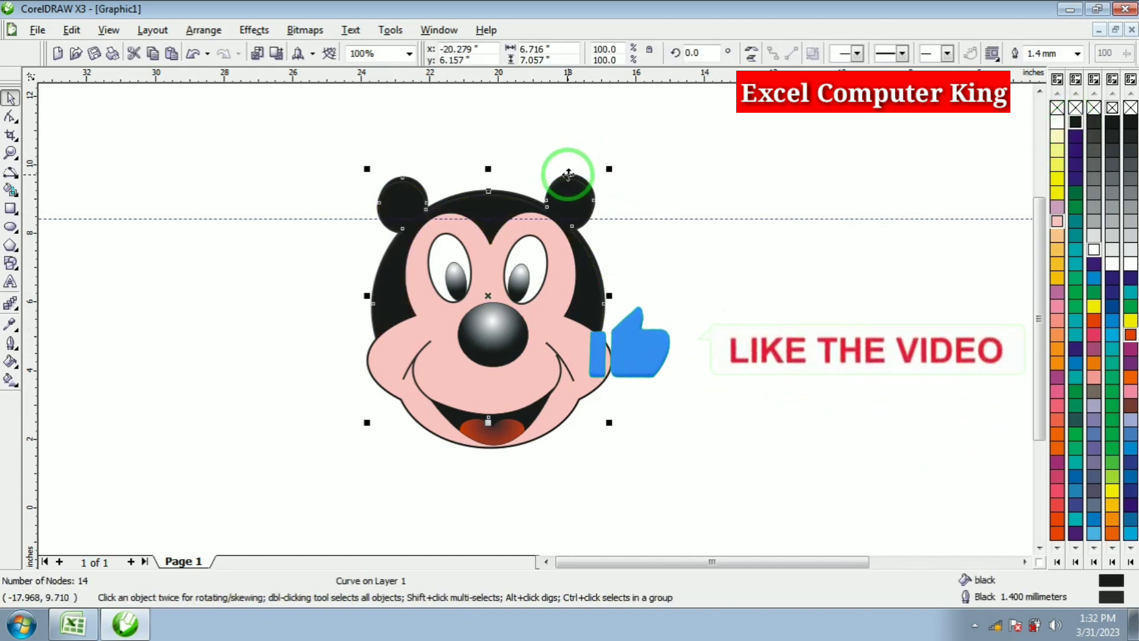
click(1091, 248)
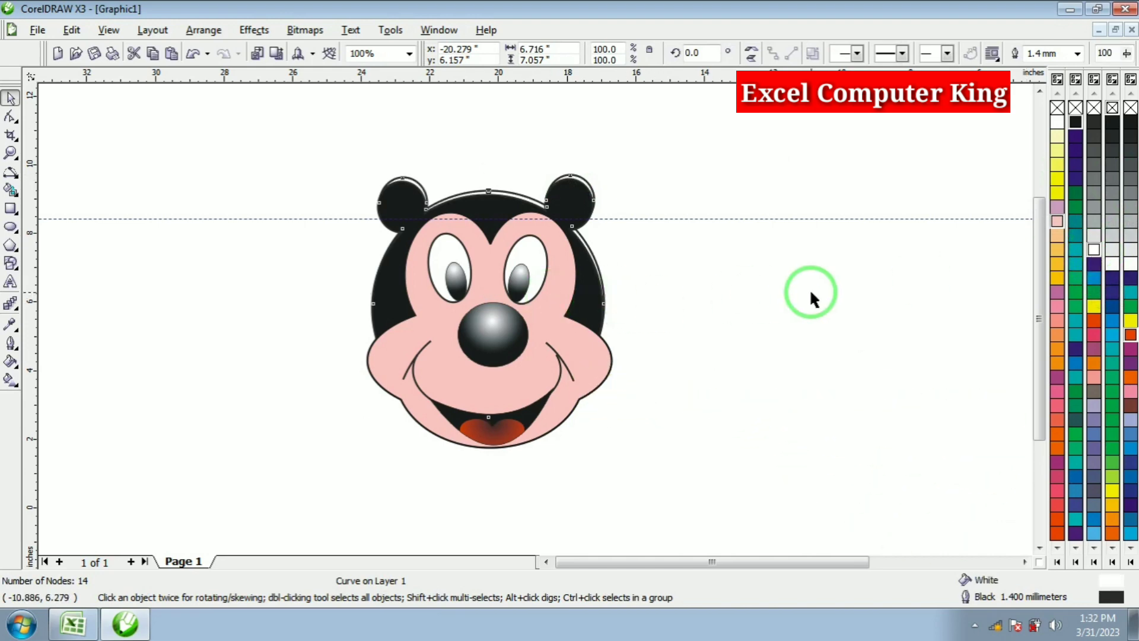
Fill the pink face shape with yellow.
click(570, 357)
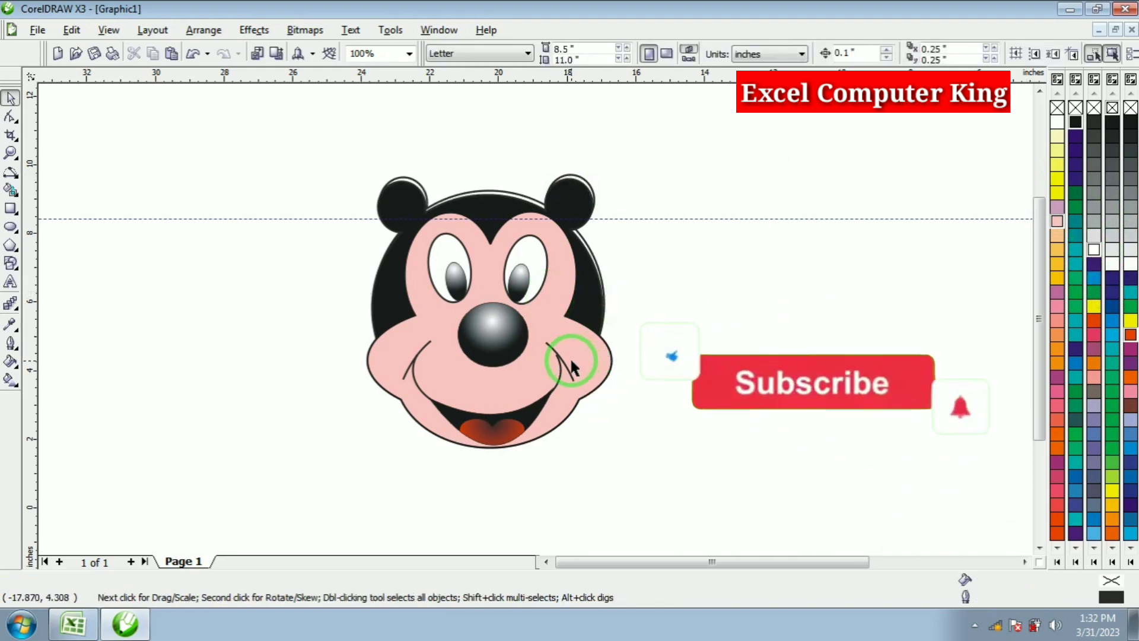
click(1130, 320)
click(868, 334)
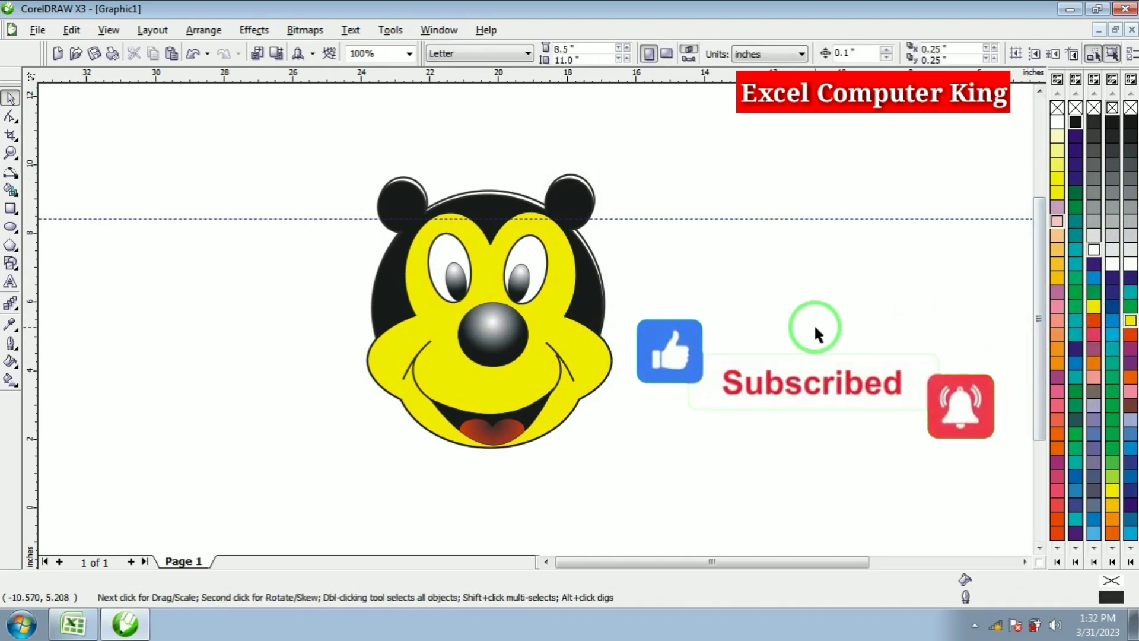
Nudge the white head copy slightly up and left so a thin white rim shows behind the black head.
click(490, 195)
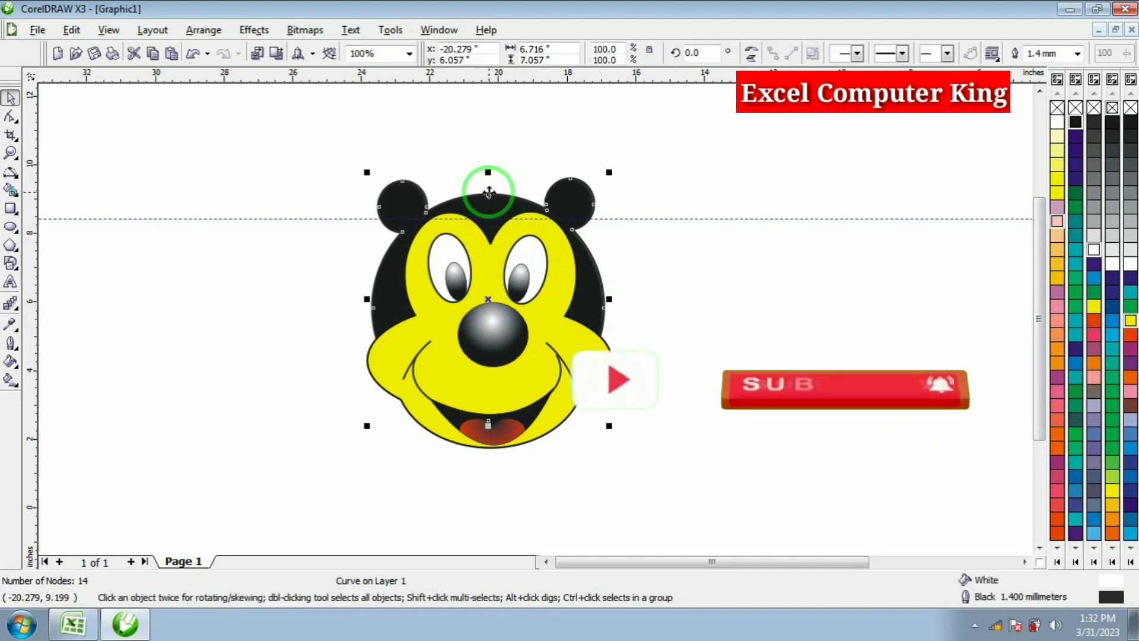
key(Up)
key(ctrl+Up)
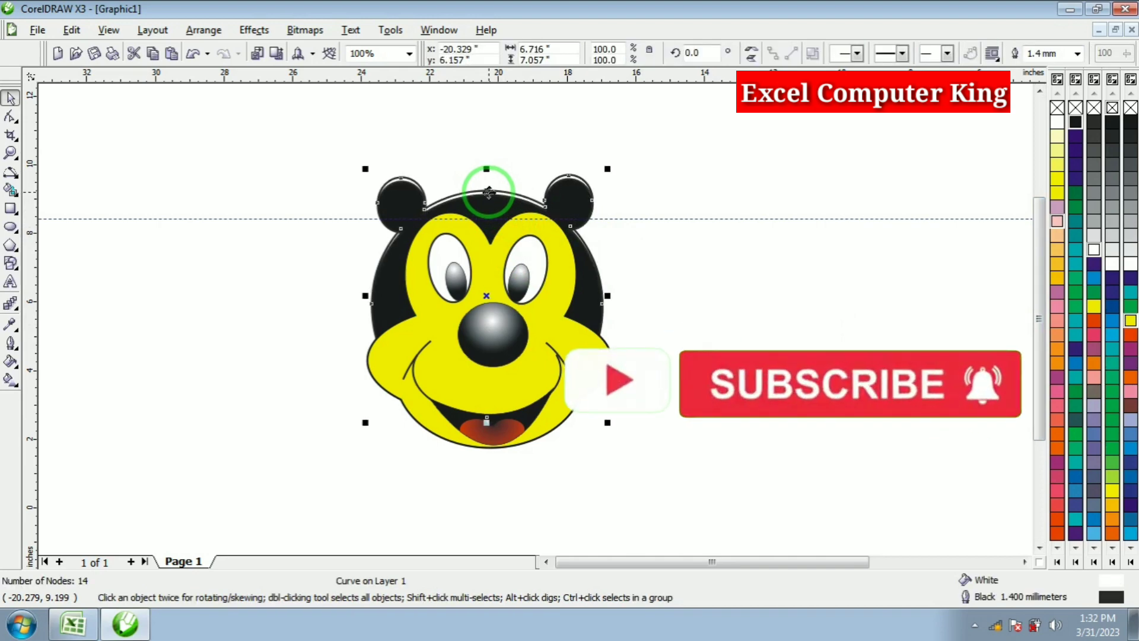
key(ctrl+Left)
key(ctrl+Up)
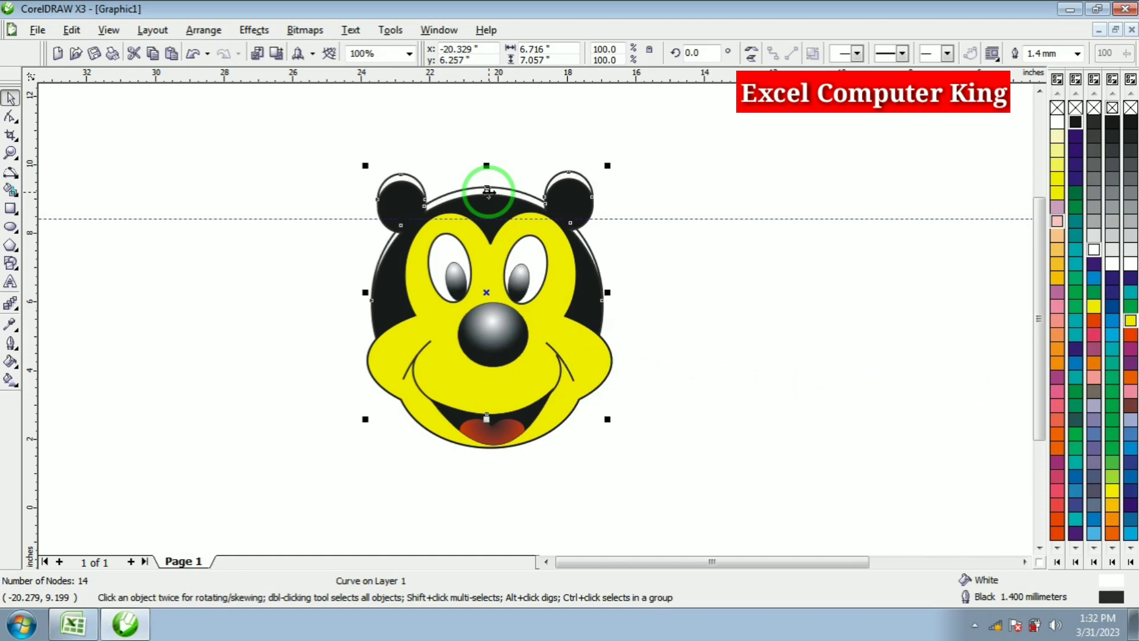
key(ctrl+Down)
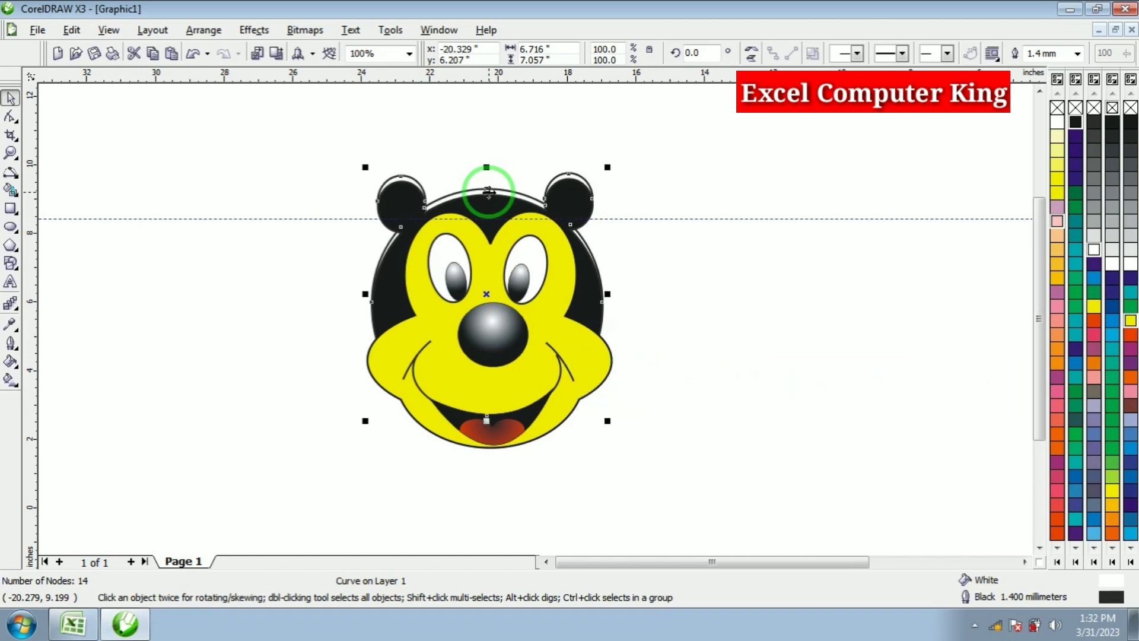
Move the horizontal guideline above the head to about 11.8 inches and deselect it.
click(680, 406)
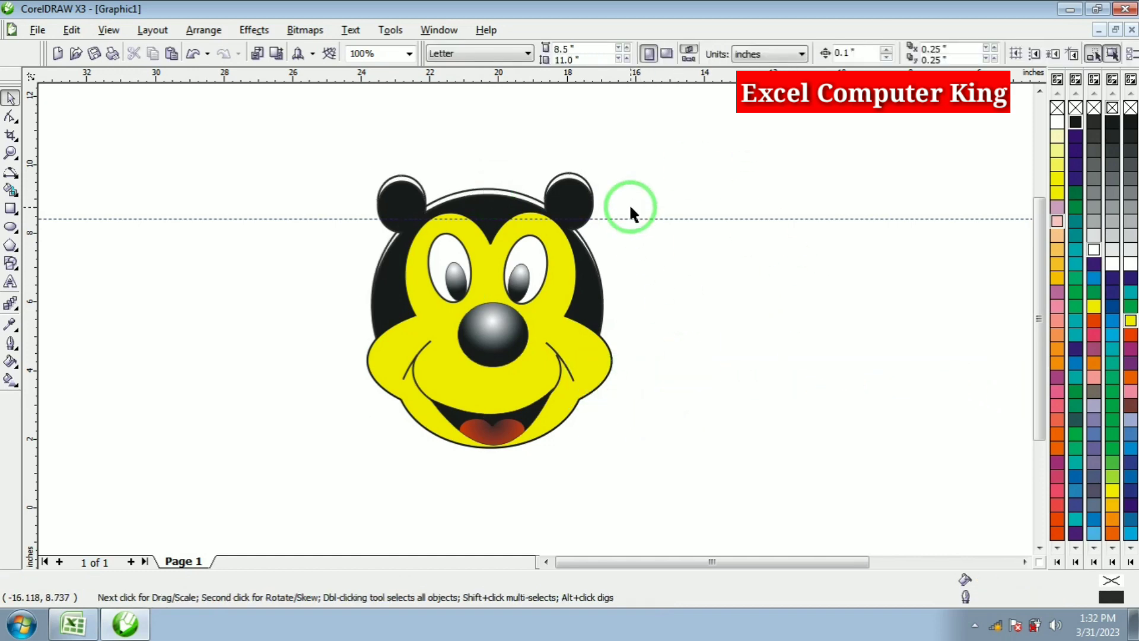
drag(632, 220, 631, 104)
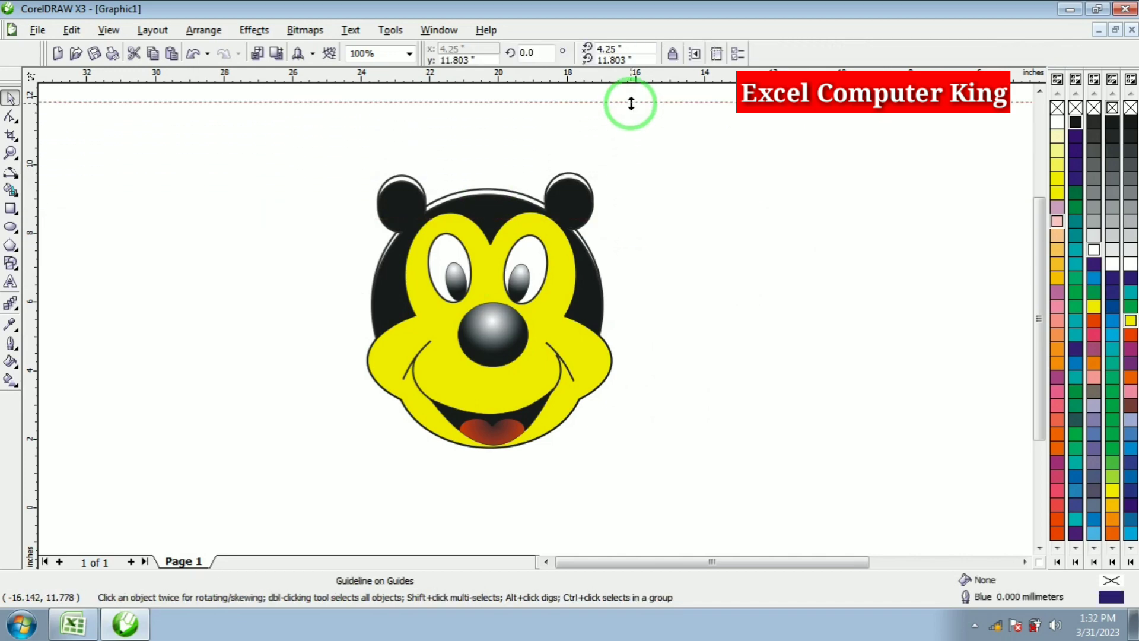
click(681, 296)
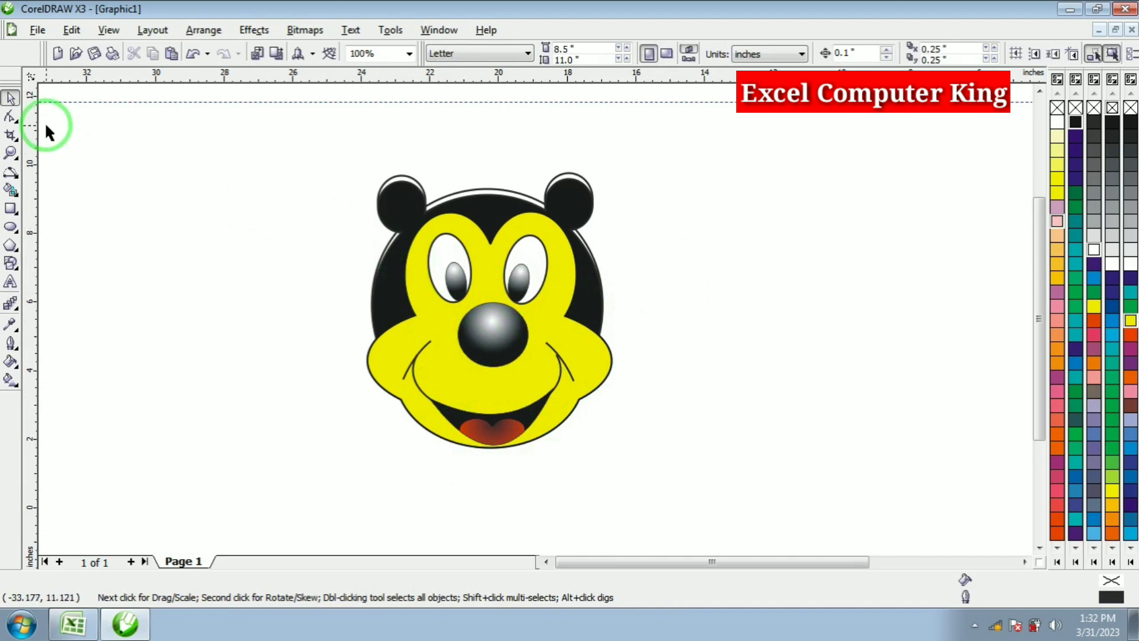
Select the whole head and duplicate it to make a row of three heads.
drag(364, 184, 789, 507)
drag(467, 308, 717, 293)
click(566, 500)
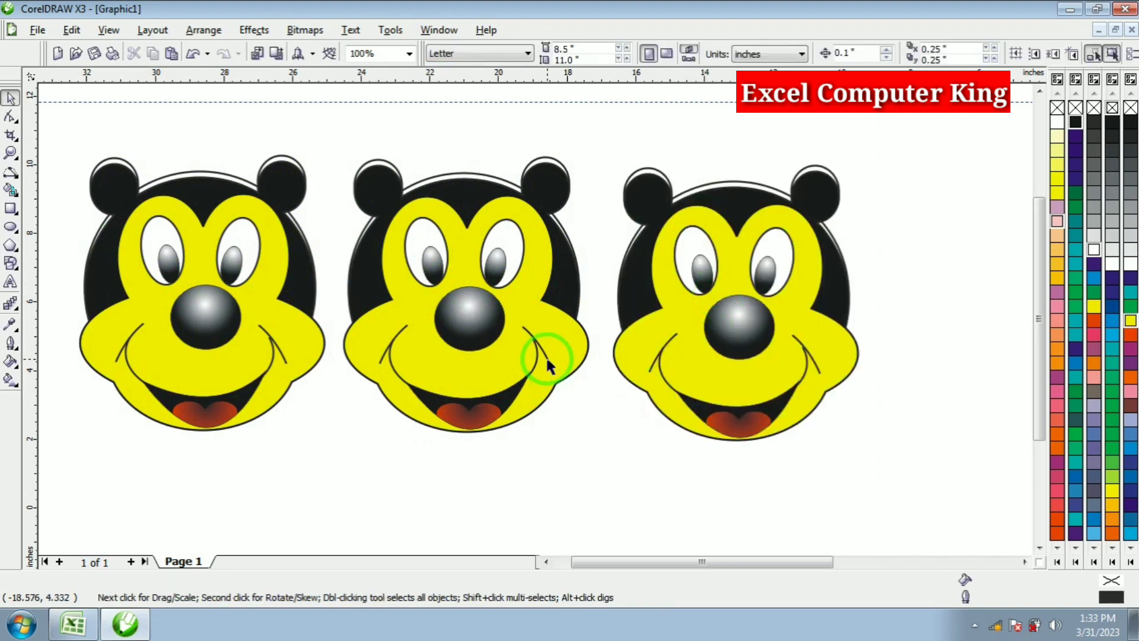
Fill the middle head's face with the light pink FF99CC.
click(476, 365)
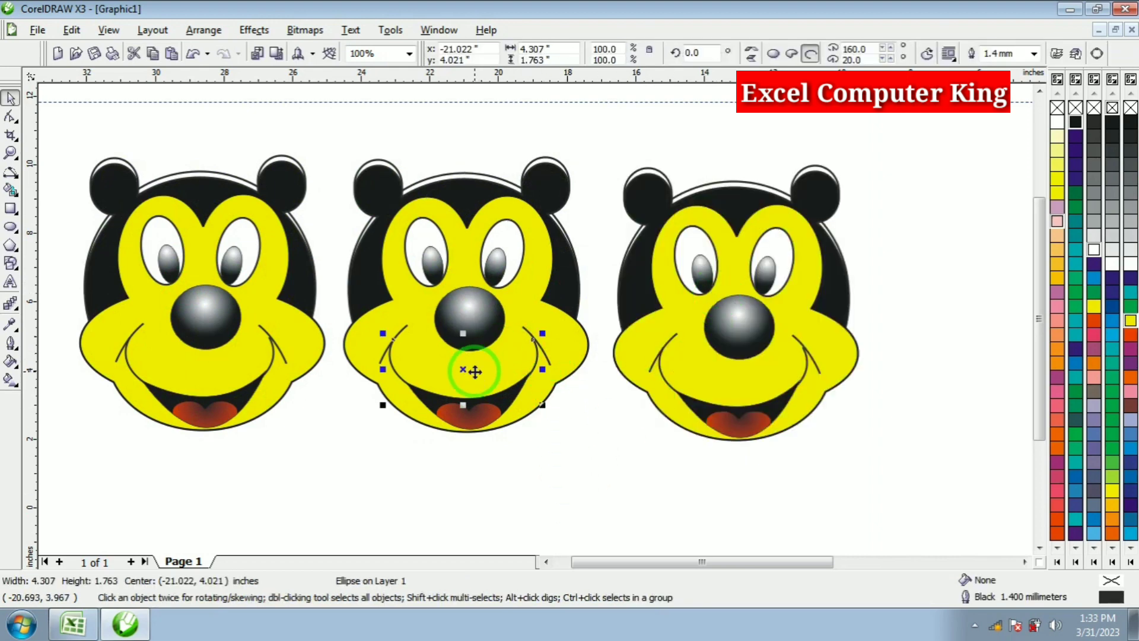
click(532, 274)
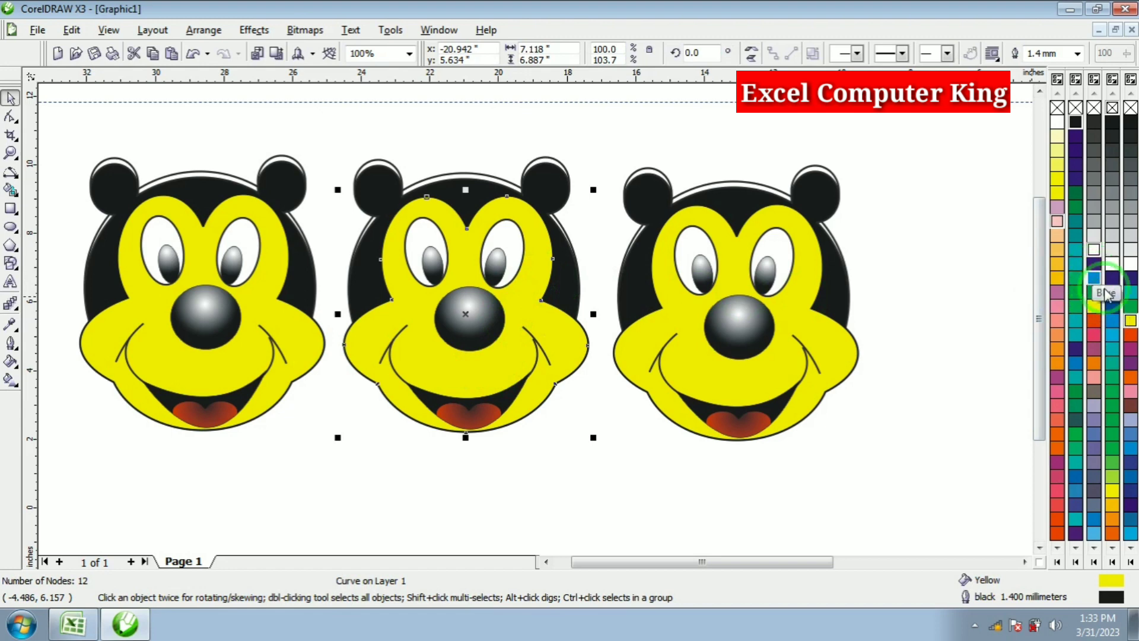
click(1058, 306)
click(920, 369)
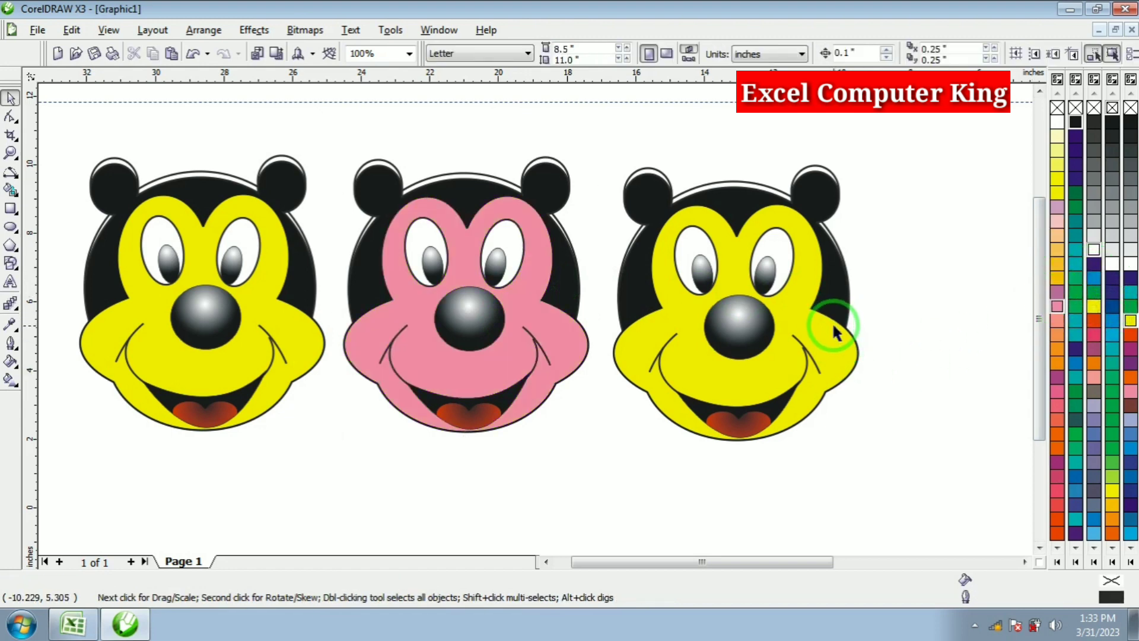
Try magenta on the rightmost head's face, settling on a pinkish-red fill.
click(829, 343)
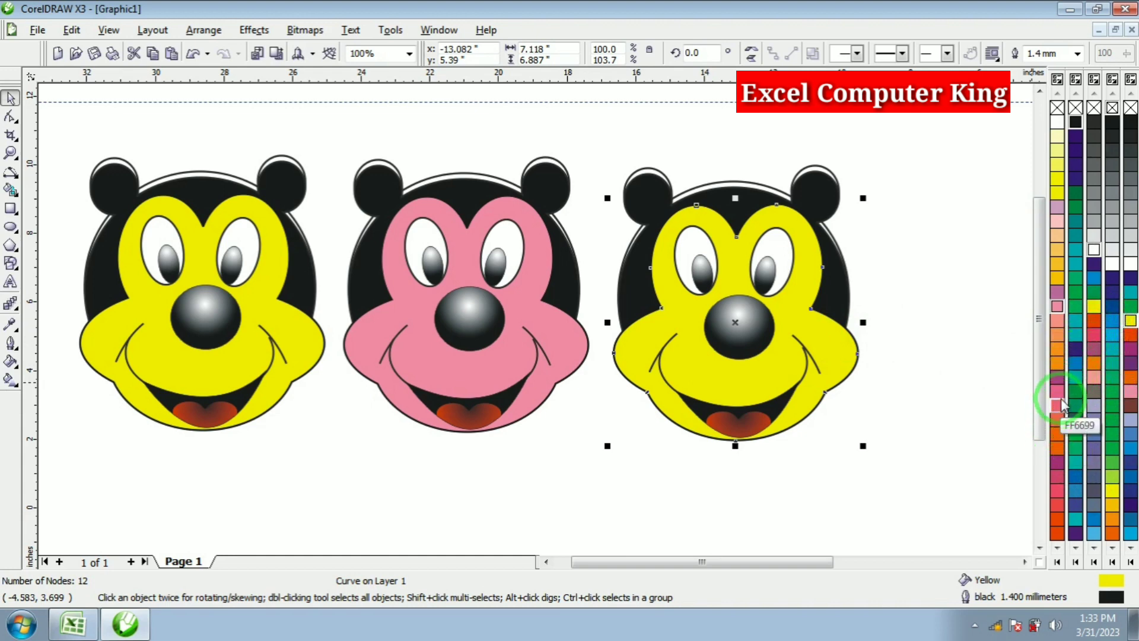
click(1130, 350)
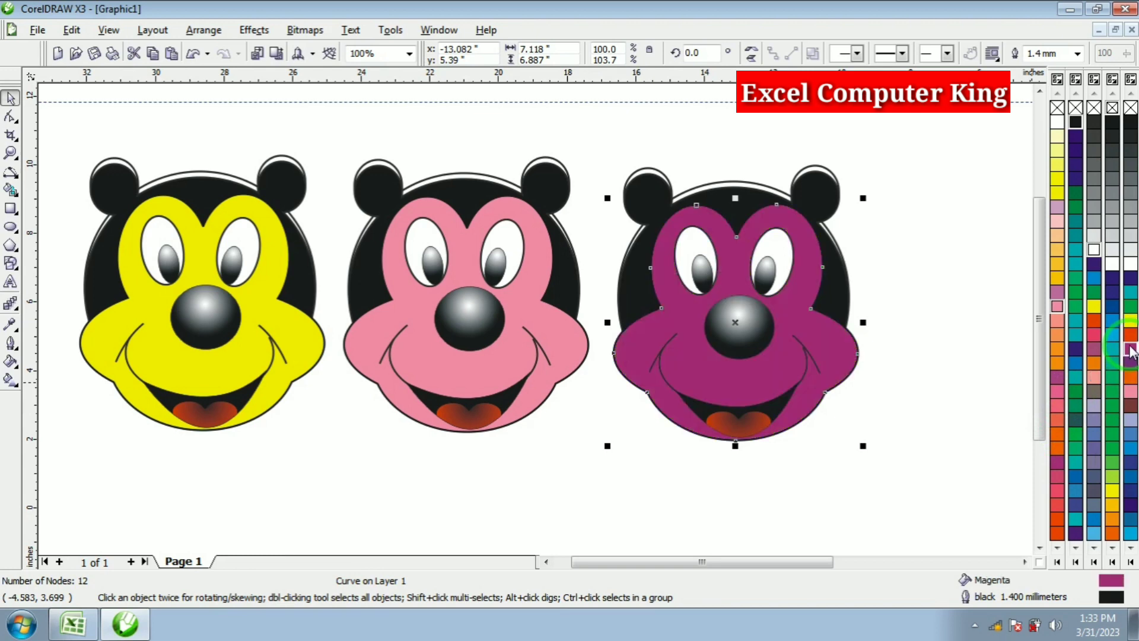
click(1093, 334)
click(928, 447)
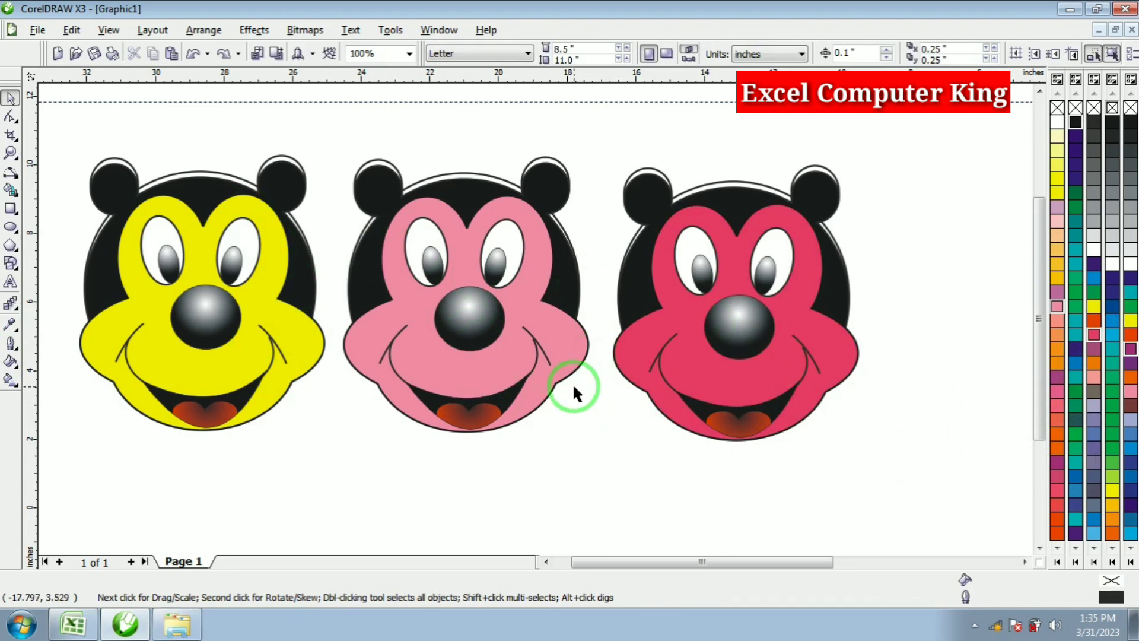
Give the yellow face a radial yellow-to-white fountain fill centred at -2% horizontal and 29% vertical offset.
click(118, 321)
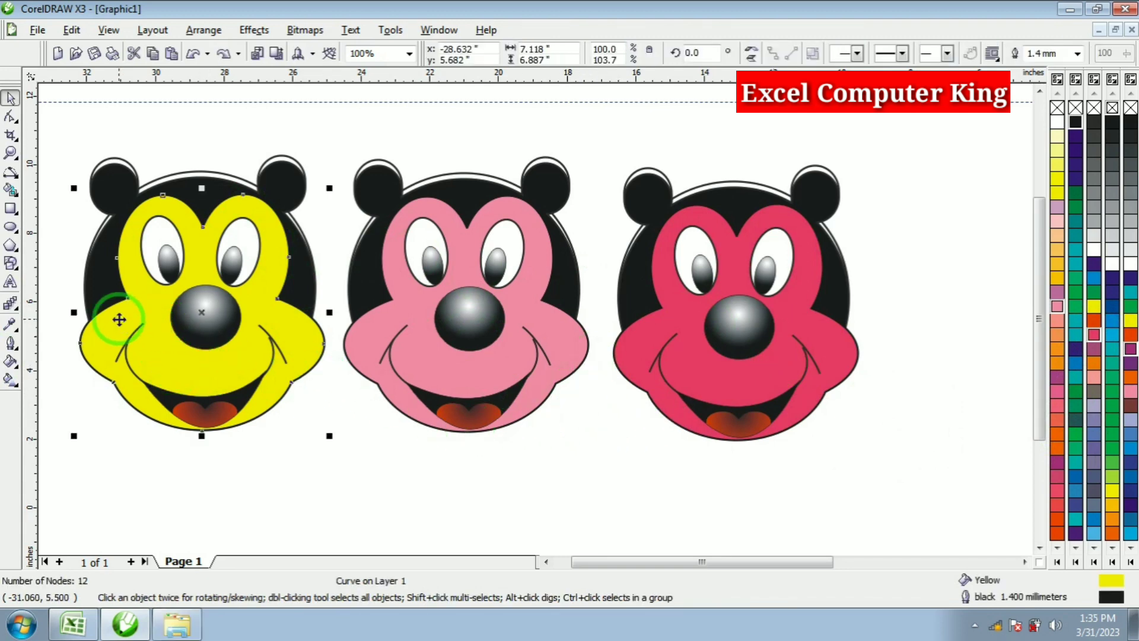
click(11, 362)
click(60, 371)
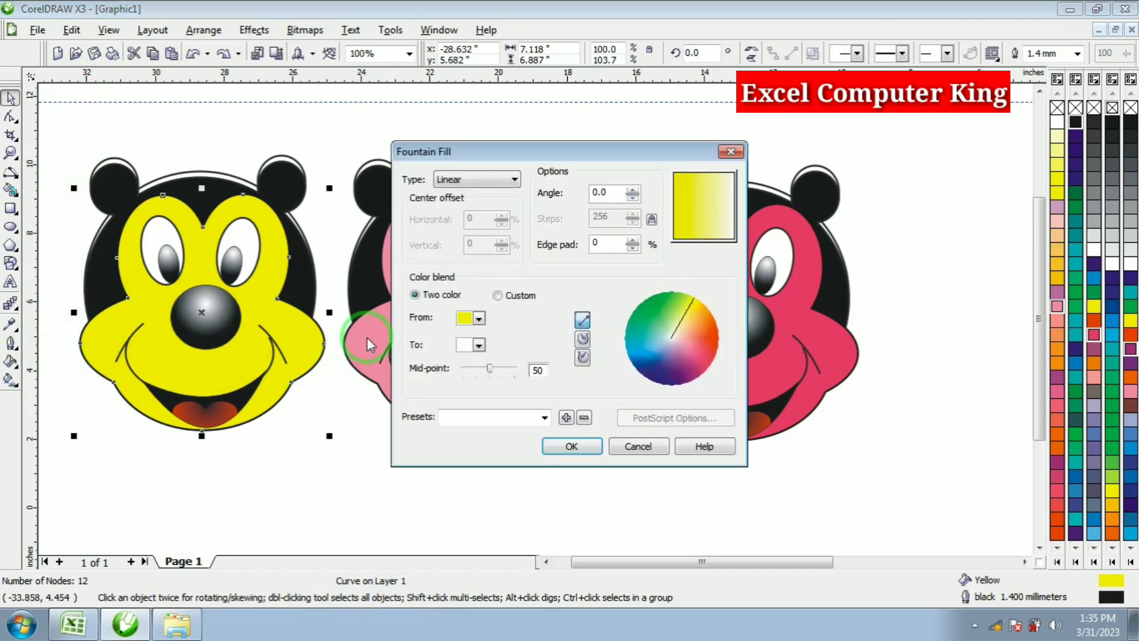
click(471, 181)
click(463, 209)
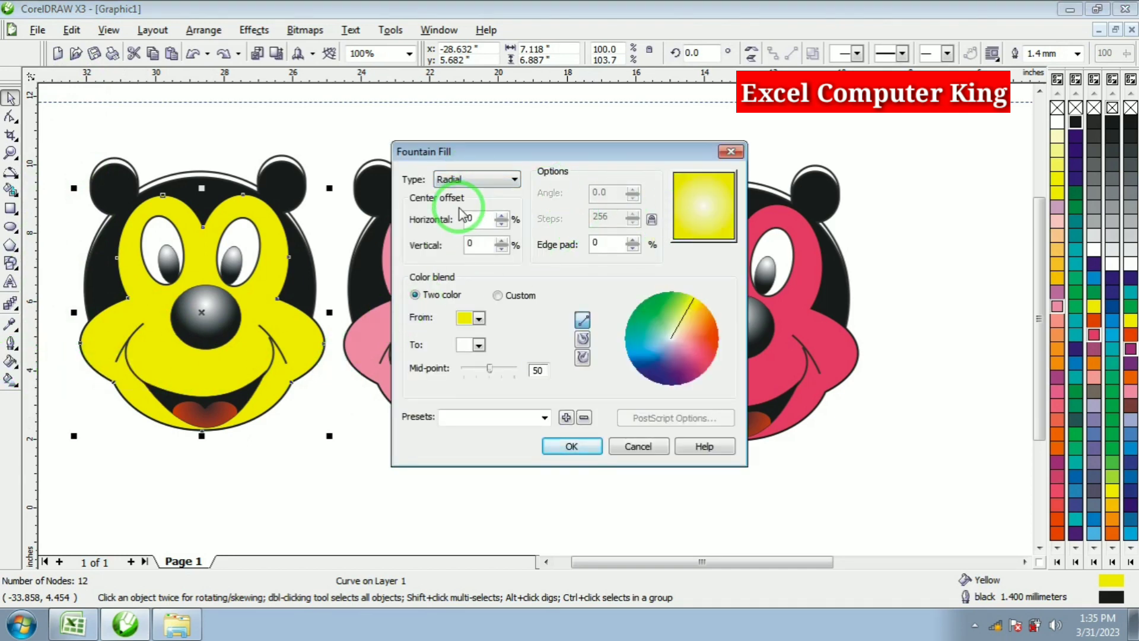
drag(705, 207, 703, 189)
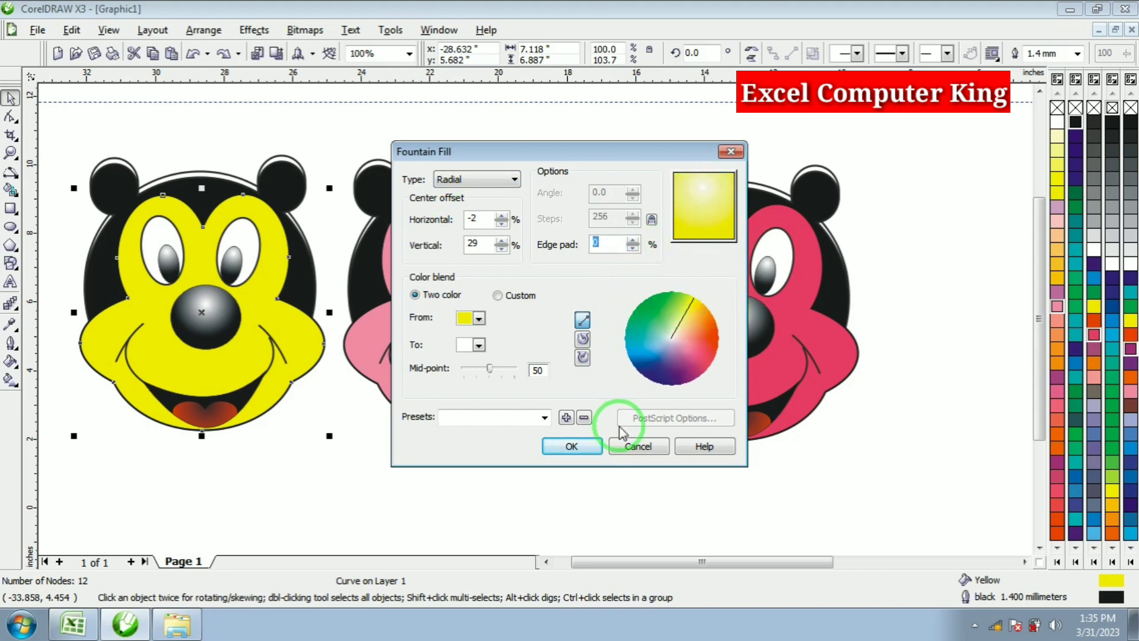
click(578, 451)
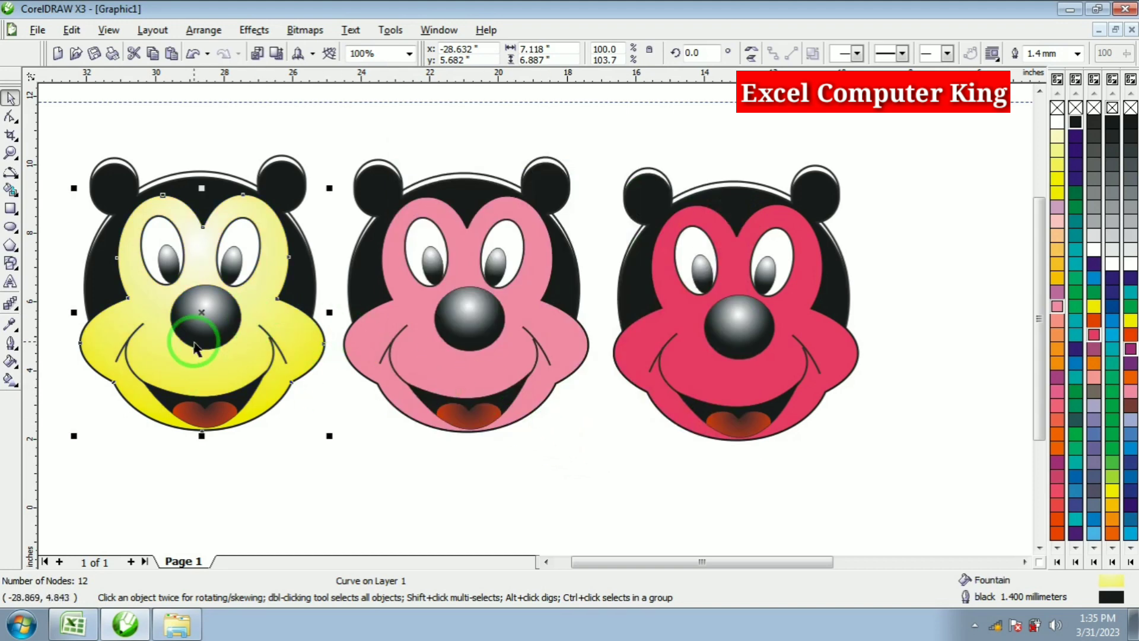
Give the middle head's pink face a radial pink-to-white fountain fill centred at -4% horizontal and 30% vertical offset.
click(530, 301)
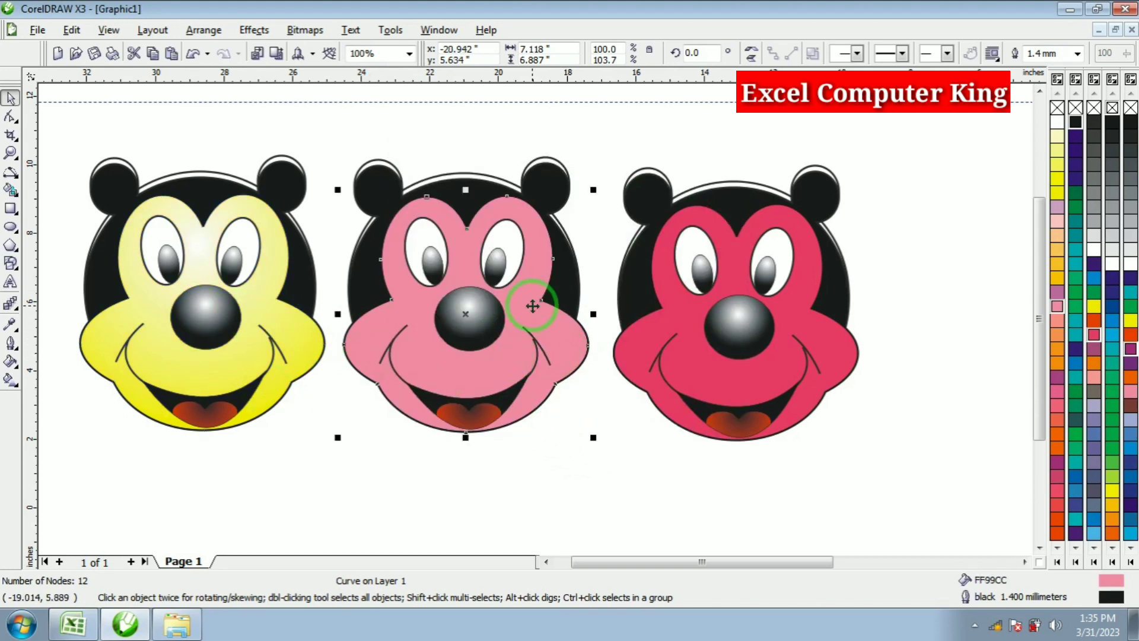
click(10, 361)
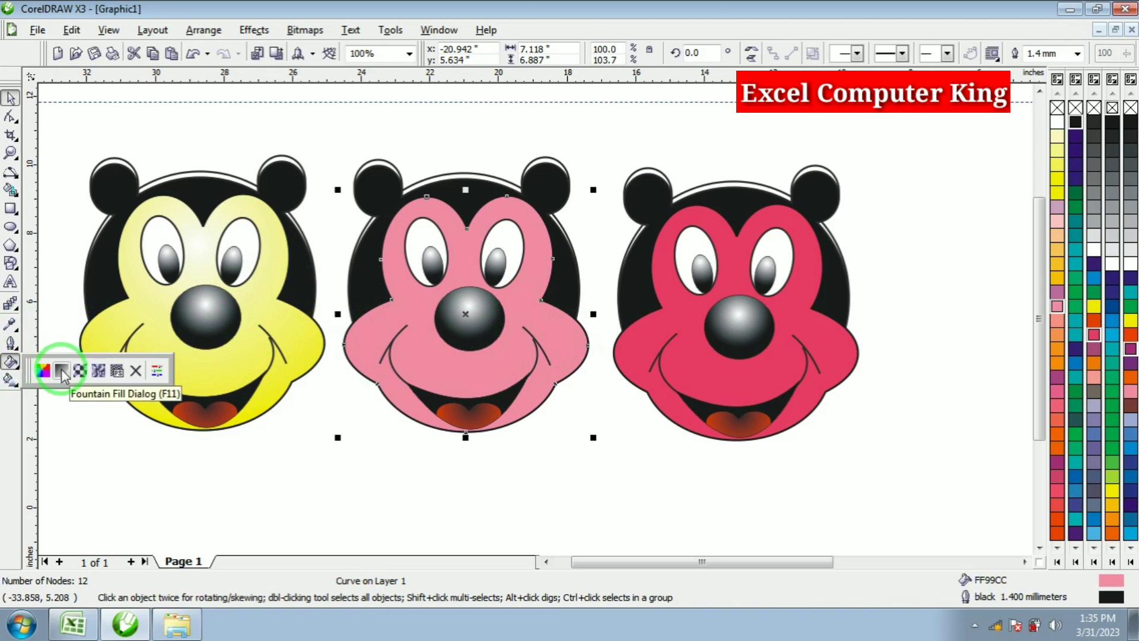
click(62, 372)
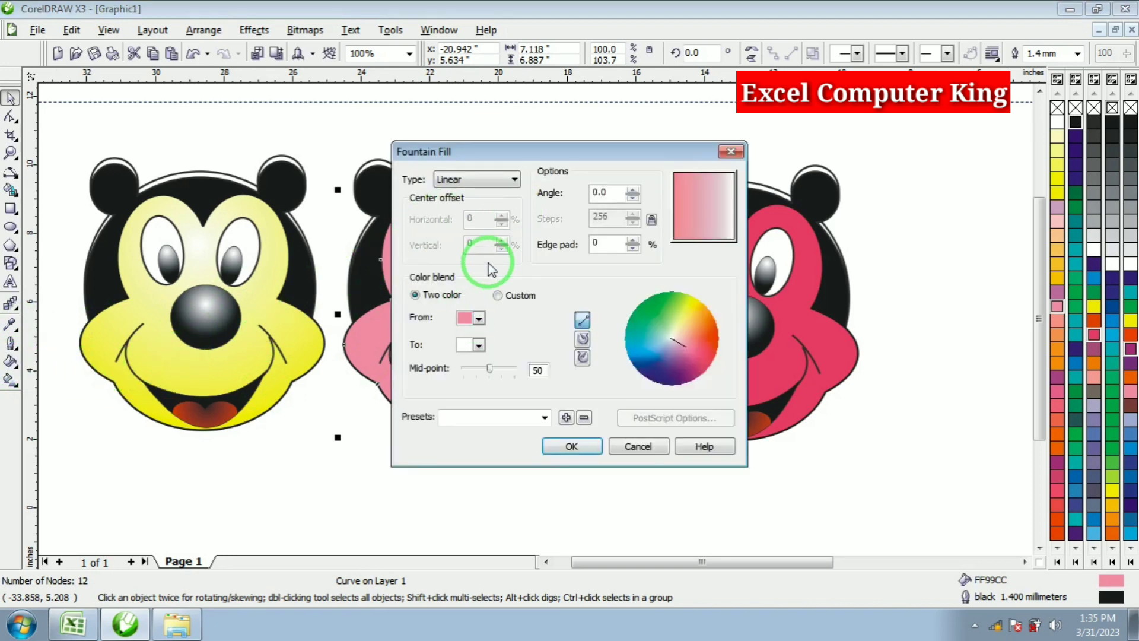
click(508, 179)
click(456, 192)
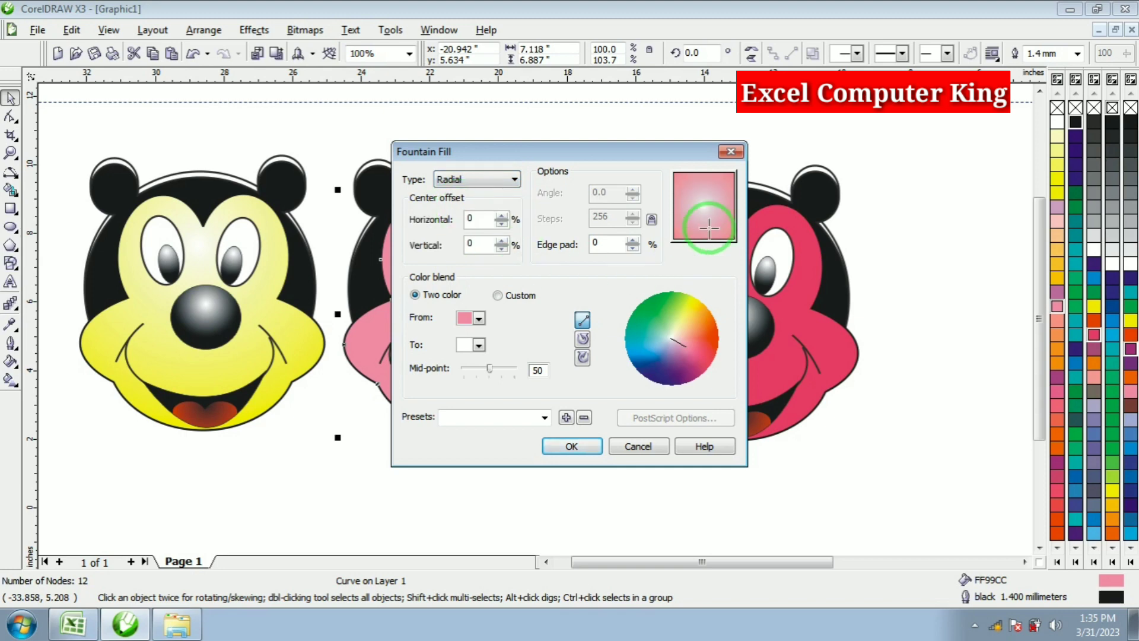
mouse_move(706, 200)
mouse_down()
mouse_move(704, 171)
mouse_move(702, 184)
mouse_up()
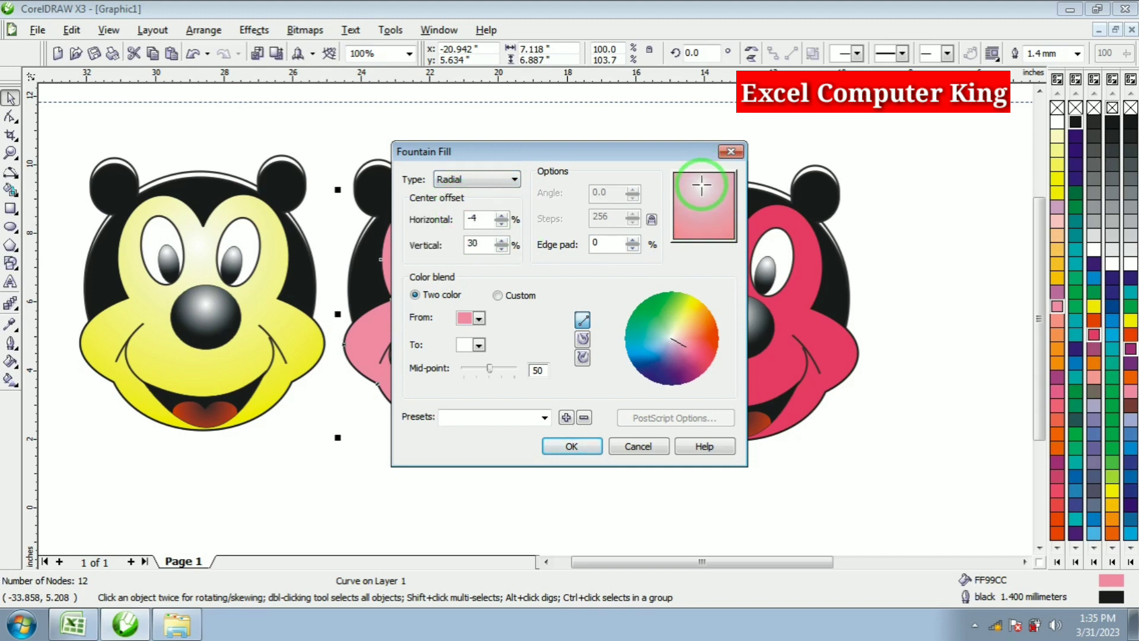
click(570, 445)
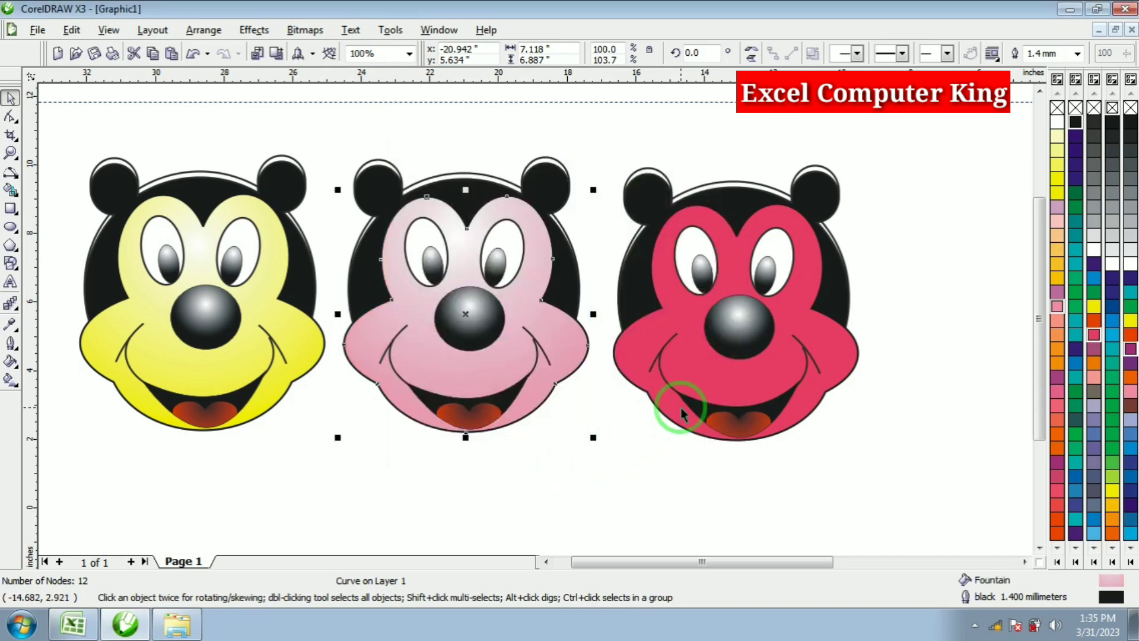
Give the rightmost head's magenta face a radial magenta-to-white fountain fill with its centre moved to the upper part, and deselect it.
click(797, 305)
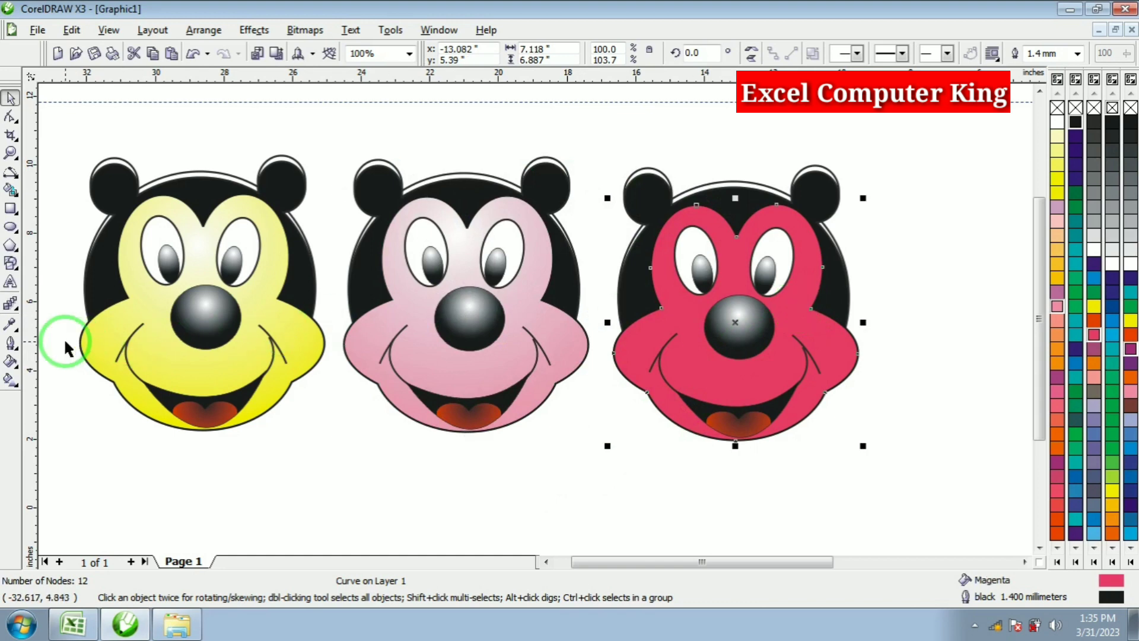
click(11, 362)
click(62, 372)
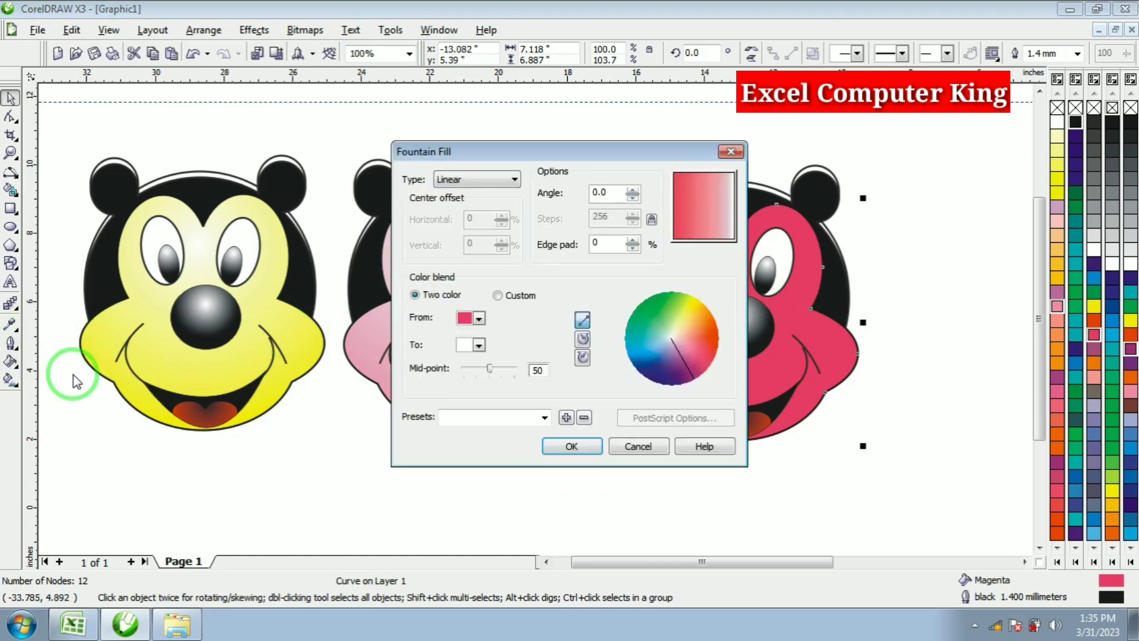
click(497, 179)
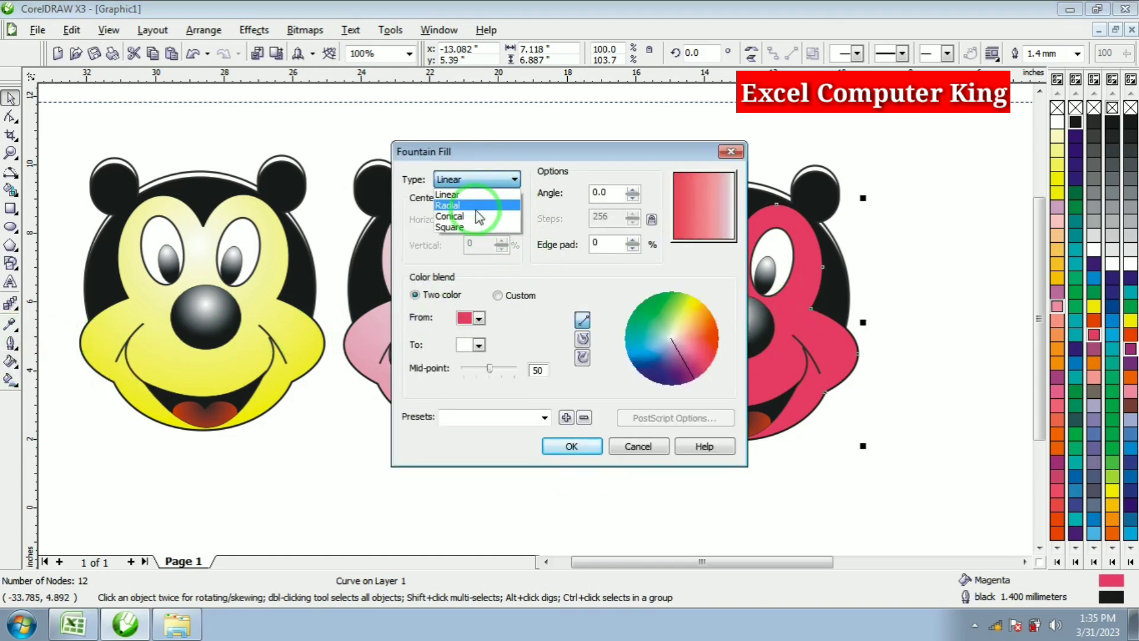
click(462, 206)
drag(708, 207, 697, 183)
click(556, 456)
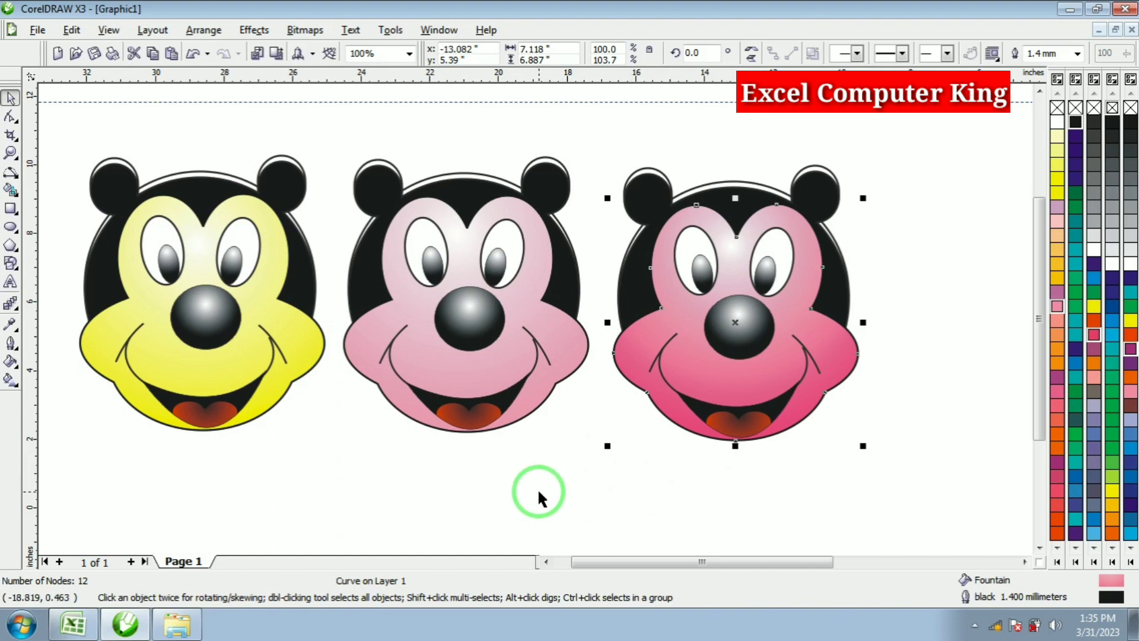
click(538, 497)
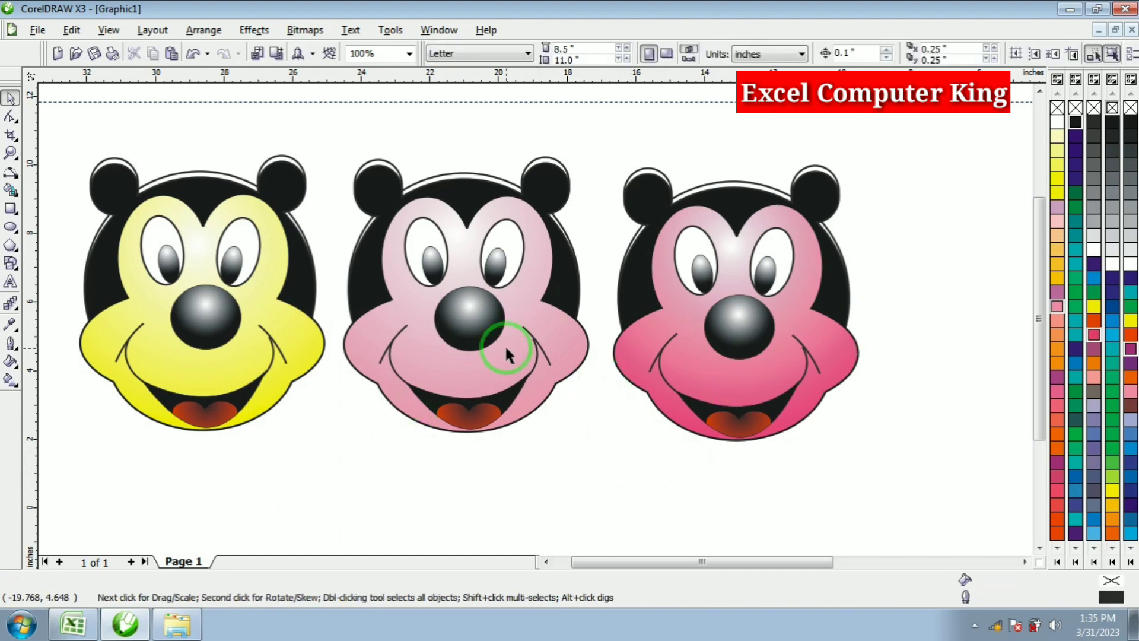
Preview the three finished heads in full screen and return to the drawing window.
click(109, 29)
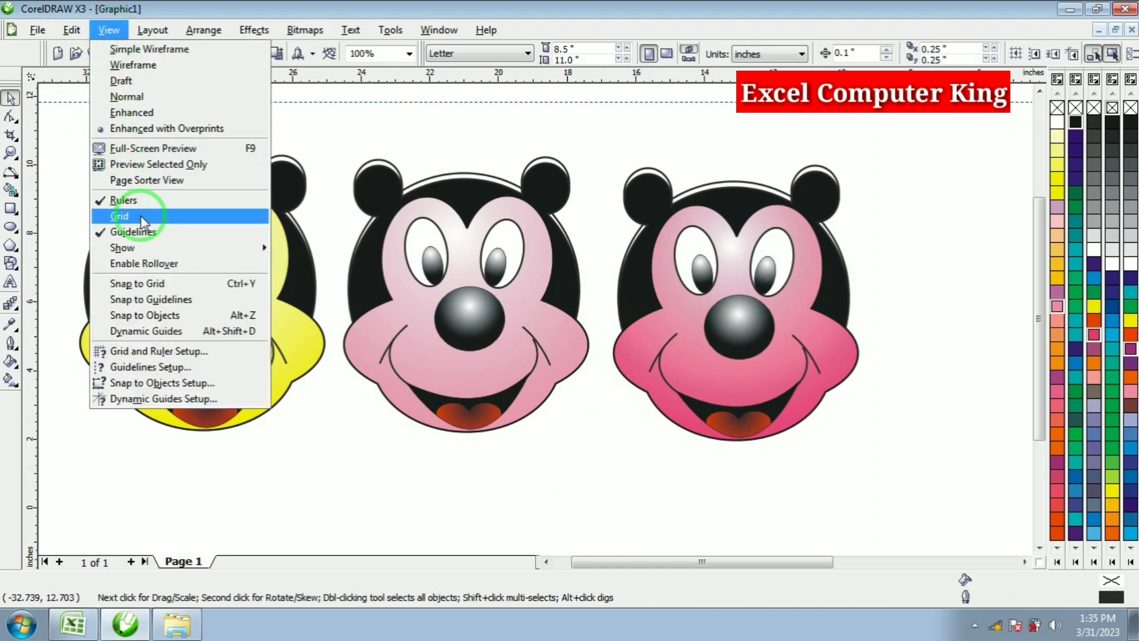
click(218, 154)
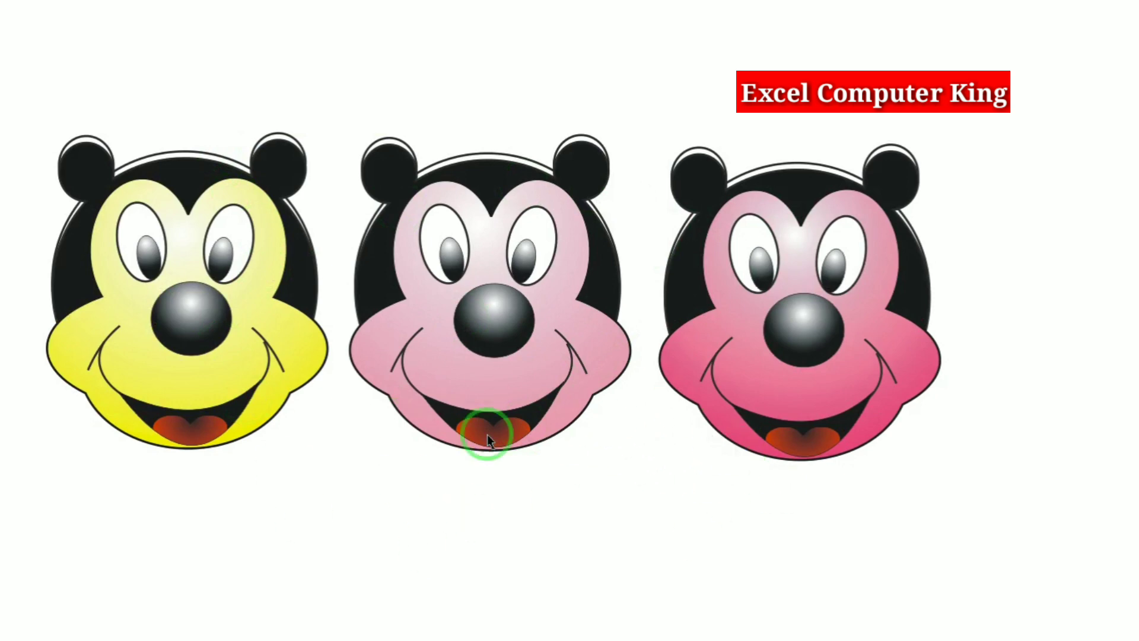
click(593, 517)
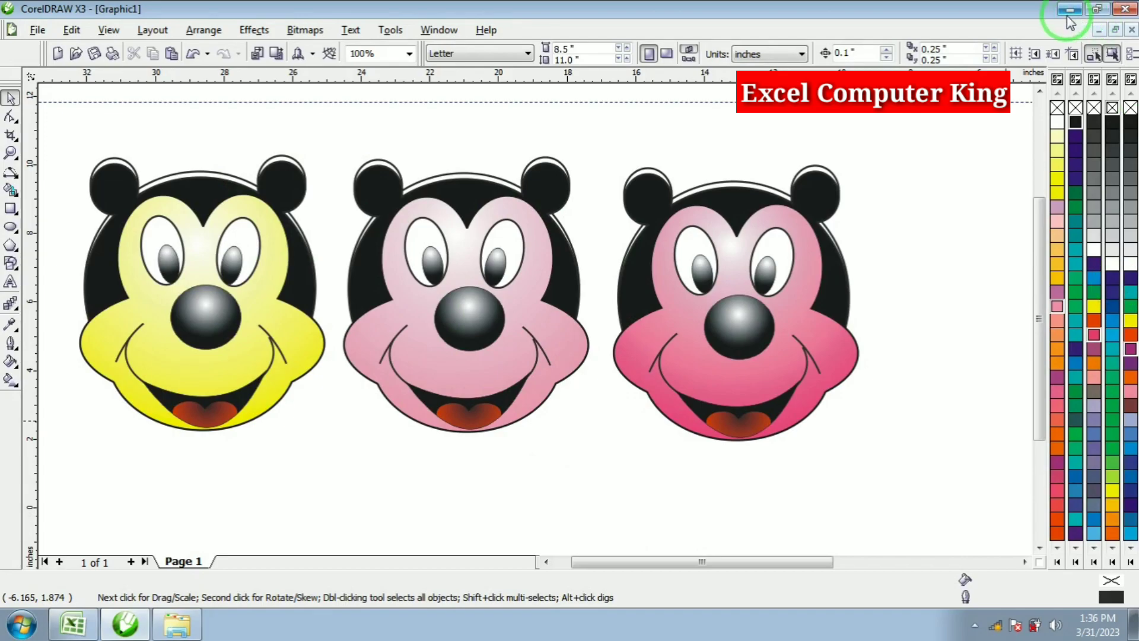